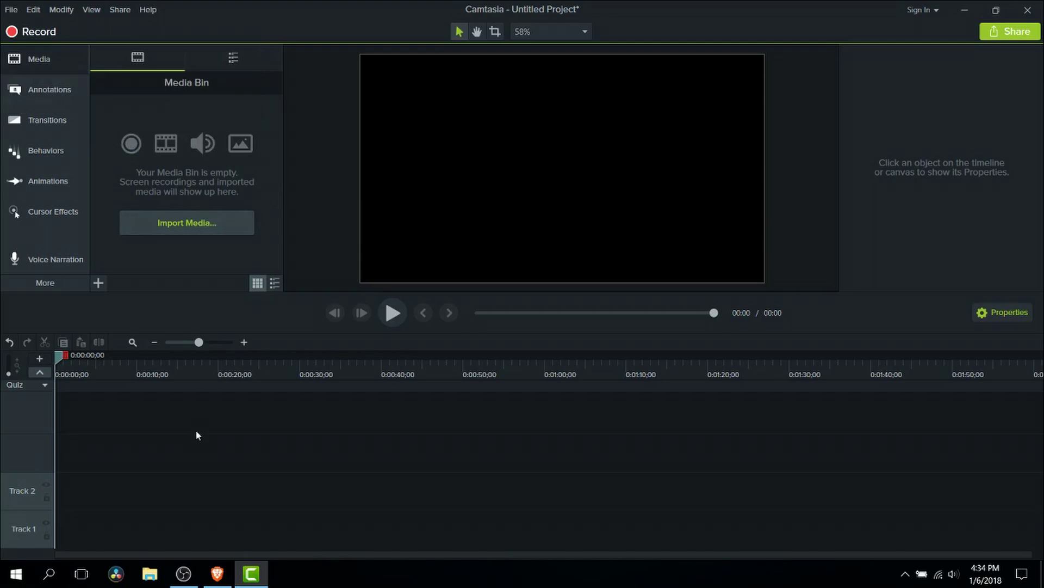
Step: Try to add the New Zealand's 9 Great Walks video to the Media Bin straight from the CC folder in File Explorer
click(150, 574)
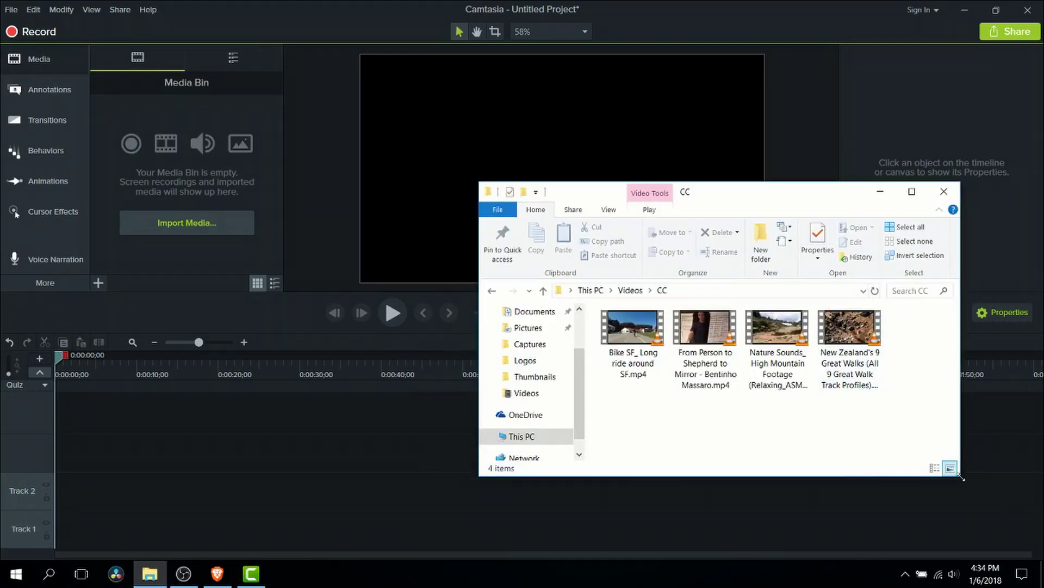
drag(964, 476, 985, 507)
drag(865, 343, 196, 192)
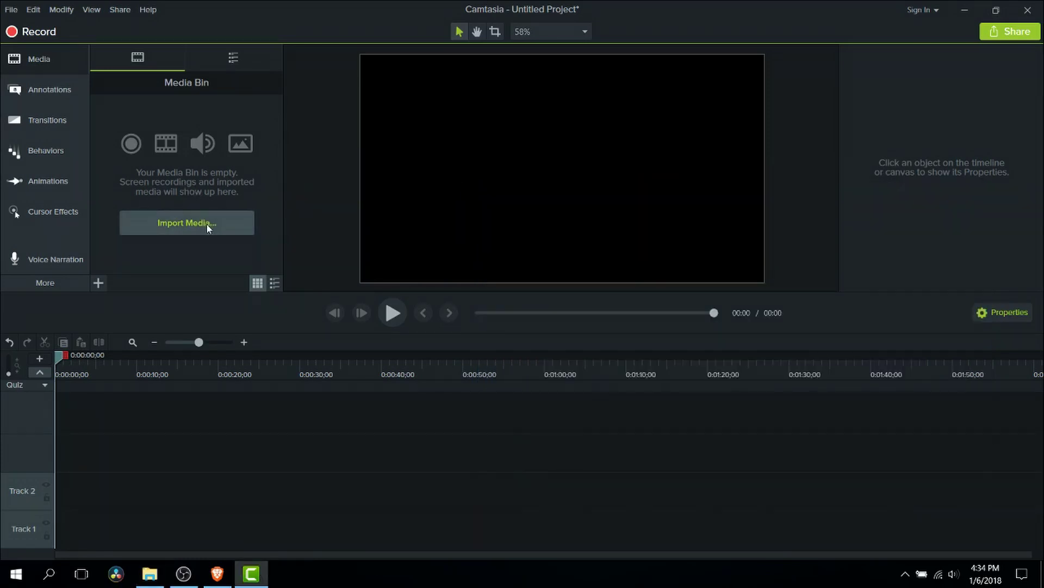
Step: Import the New Zealand's 9 Great Walks video from the Videos > CC folder into the Media Bin
click(206, 223)
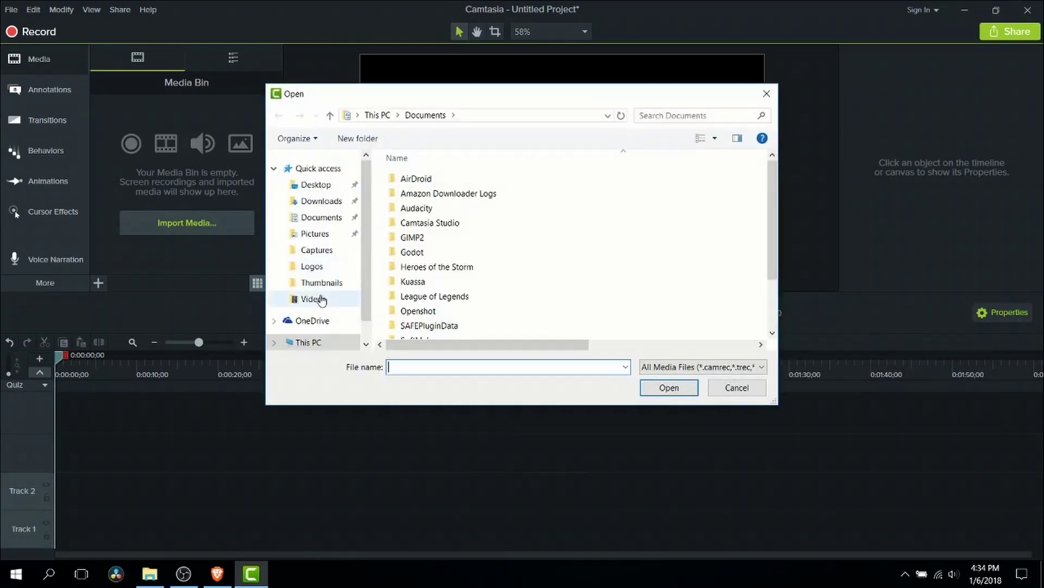
click(321, 300)
double_click(454, 234)
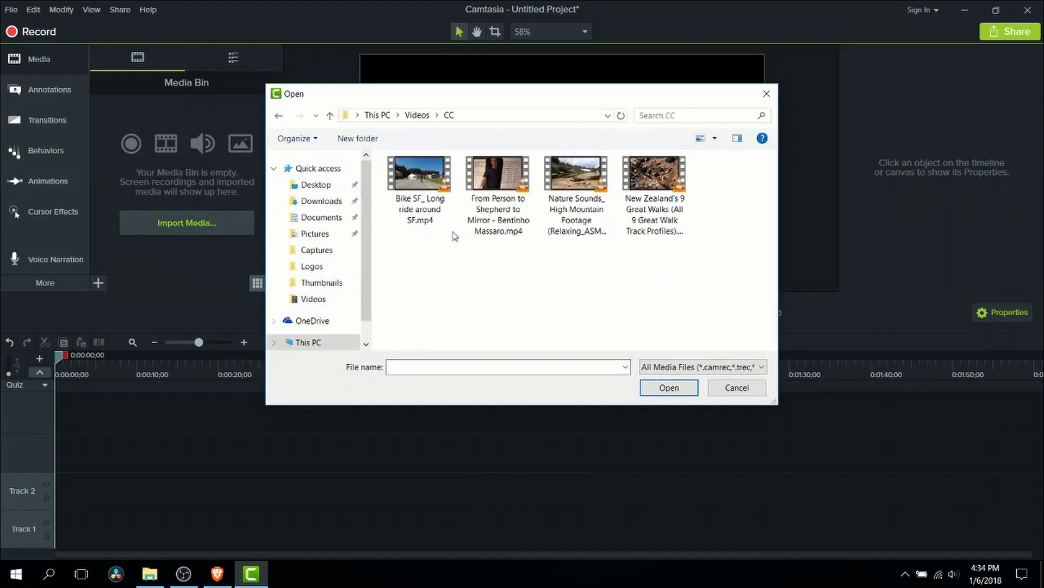
drag(655, 95, 743, 137)
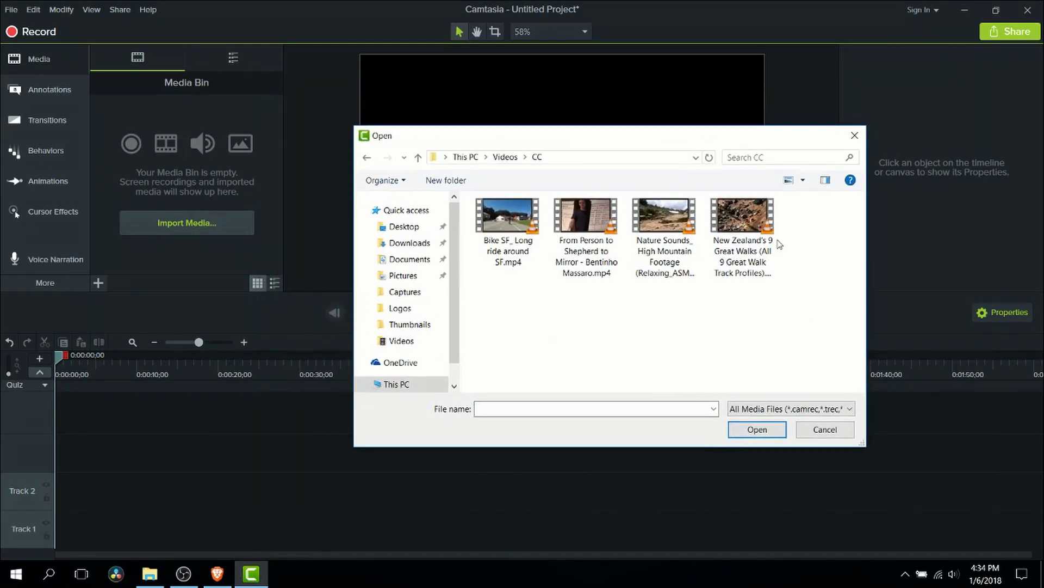
double_click(762, 246)
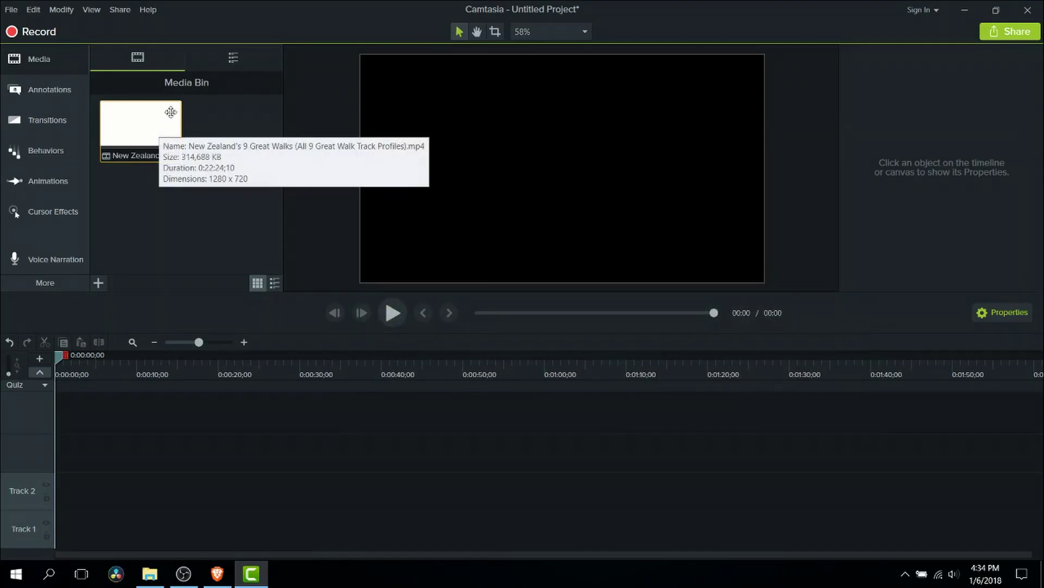
Step: Place the New Zealand's 9 Great Walks video at the start of Track 1
click(153, 128)
key(Delete)
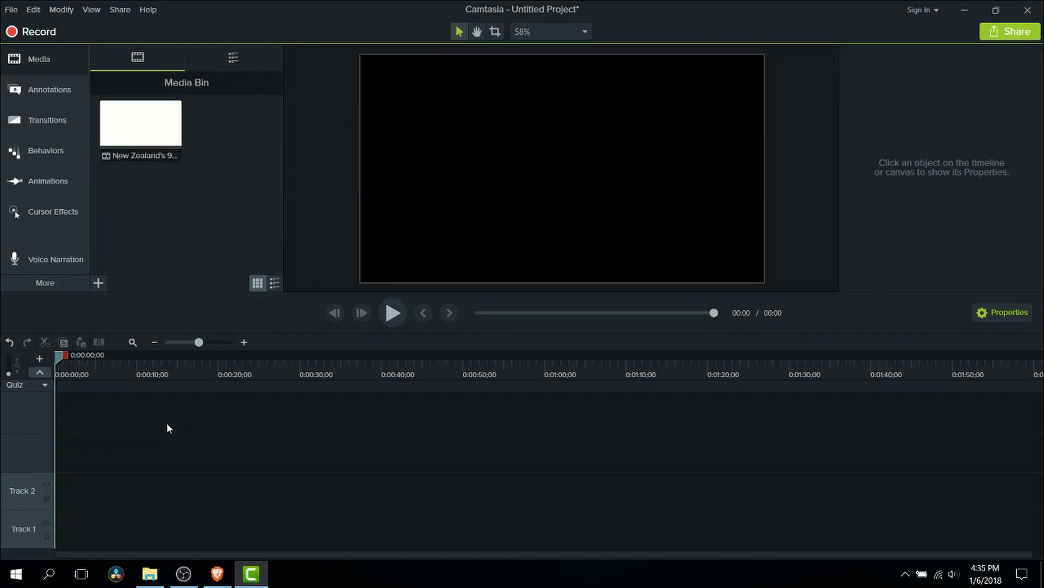
drag(133, 113, 51, 530)
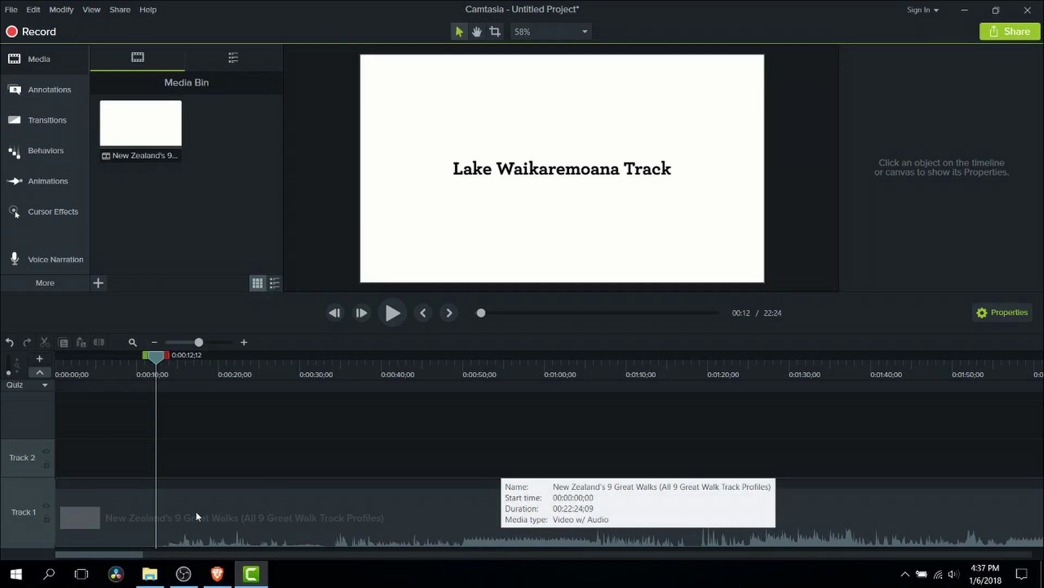
Step: Preview the Track 1 clip for a moment from about 0:00:49 on the timeline
click(166, 522)
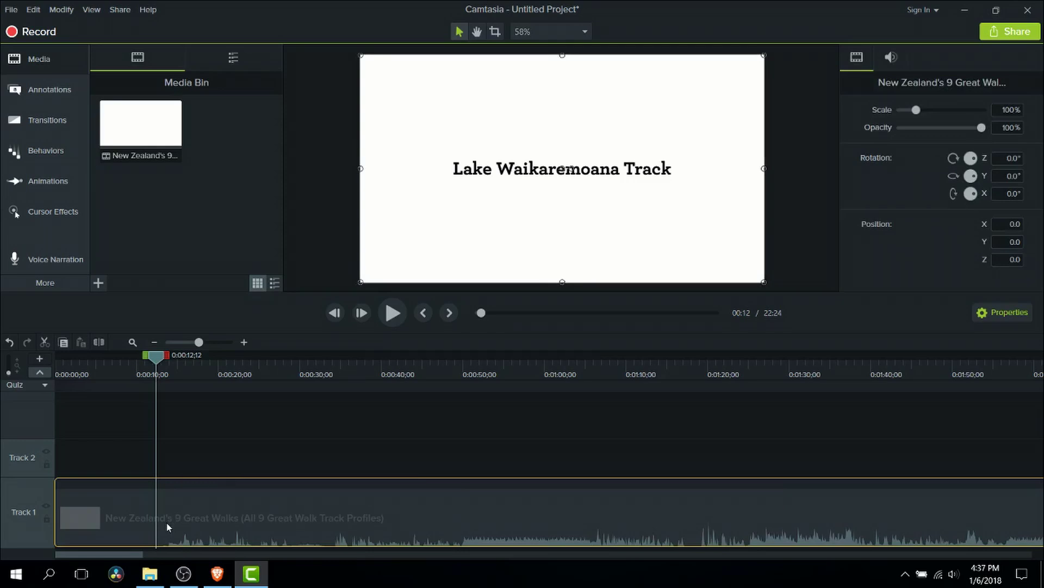
click(461, 376)
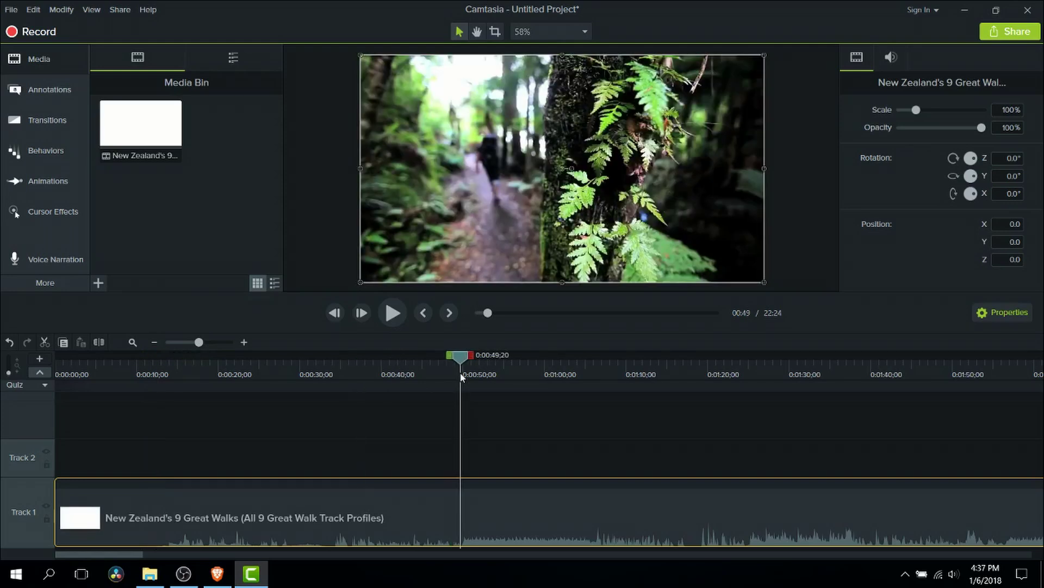
drag(460, 375, 460, 374)
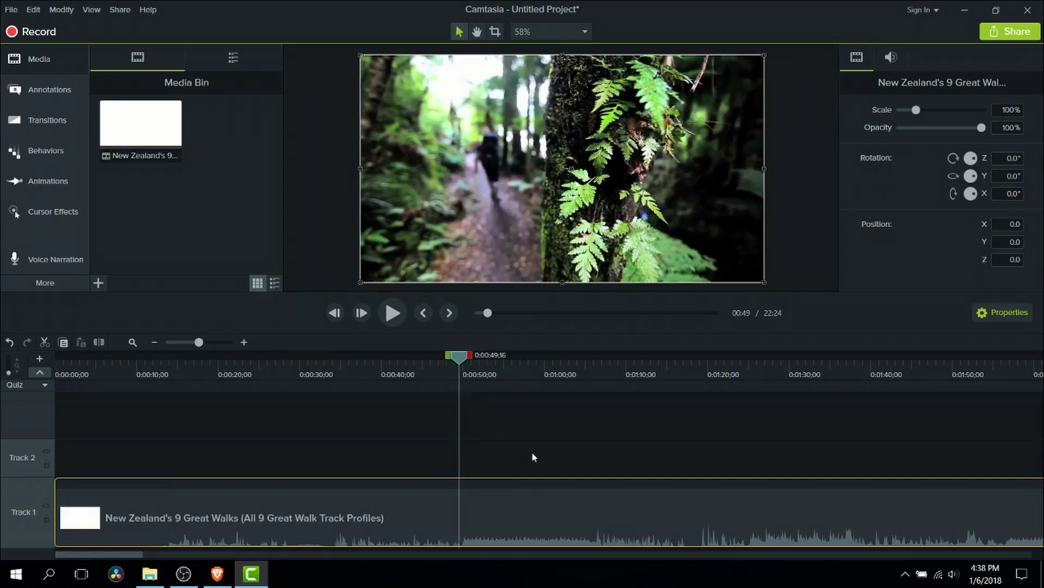
key(space)
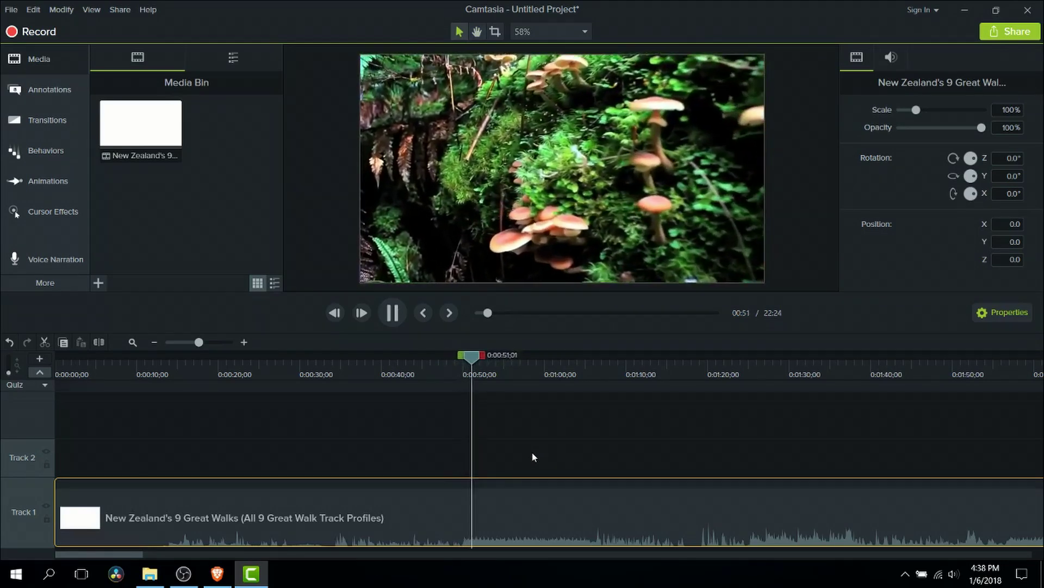
key(space)
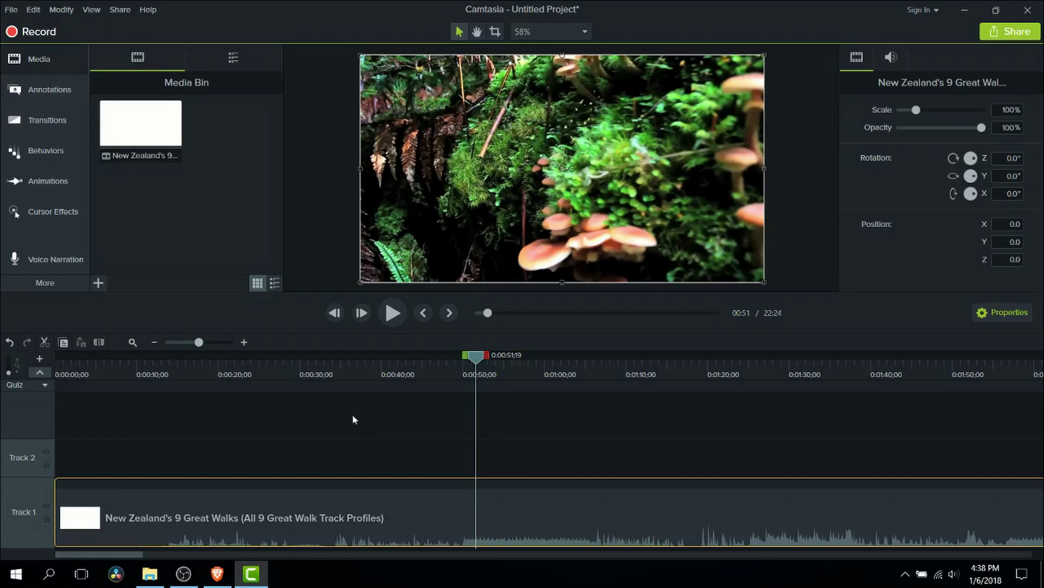
Step: Split the Track 1 clip at 0:00:14;20
mouse_move(394, 486)
drag(470, 365, 317, 357)
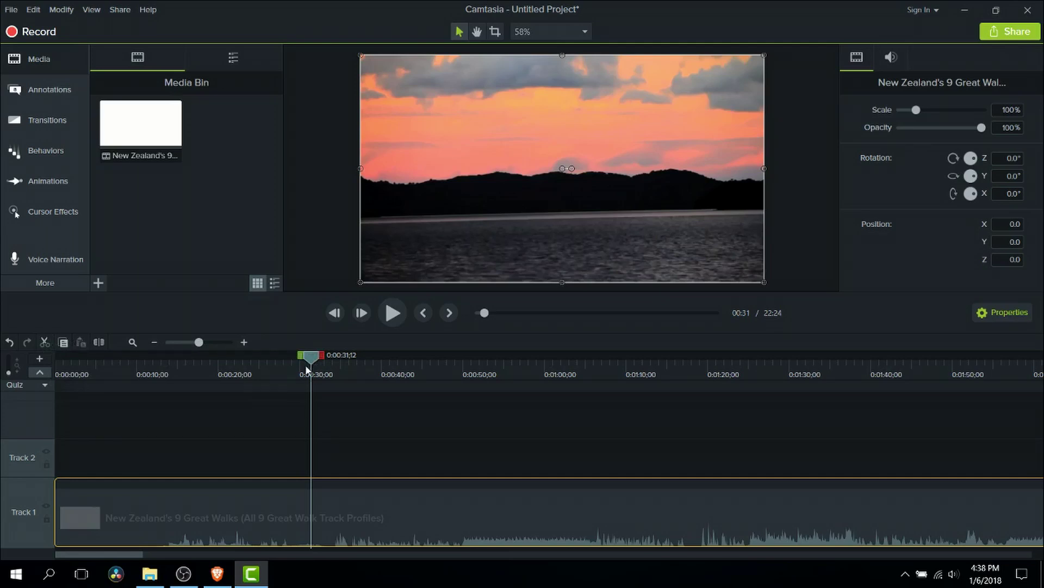
drag(306, 365, 174, 364)
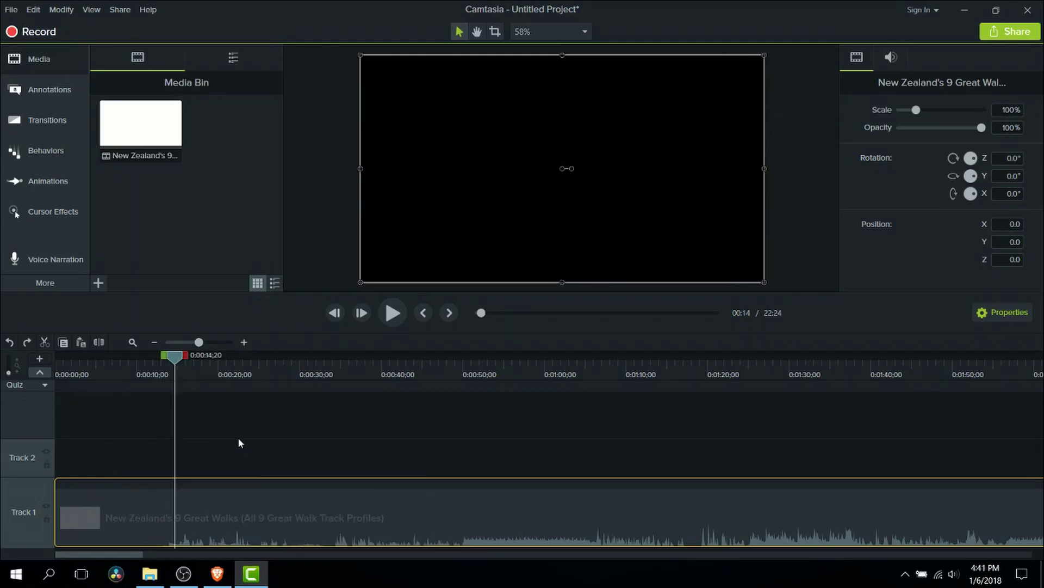
right_click(176, 360)
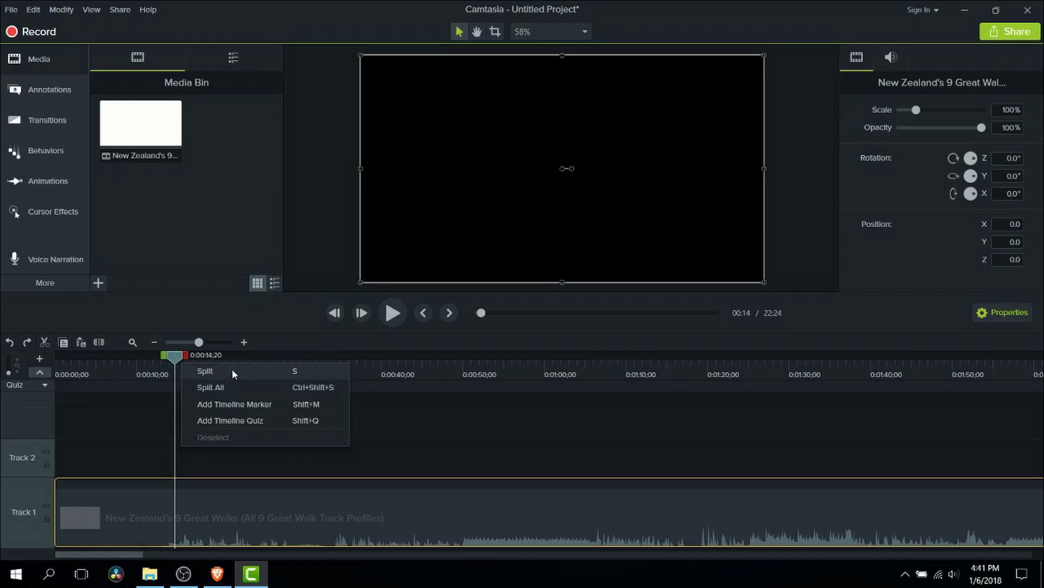
click(367, 442)
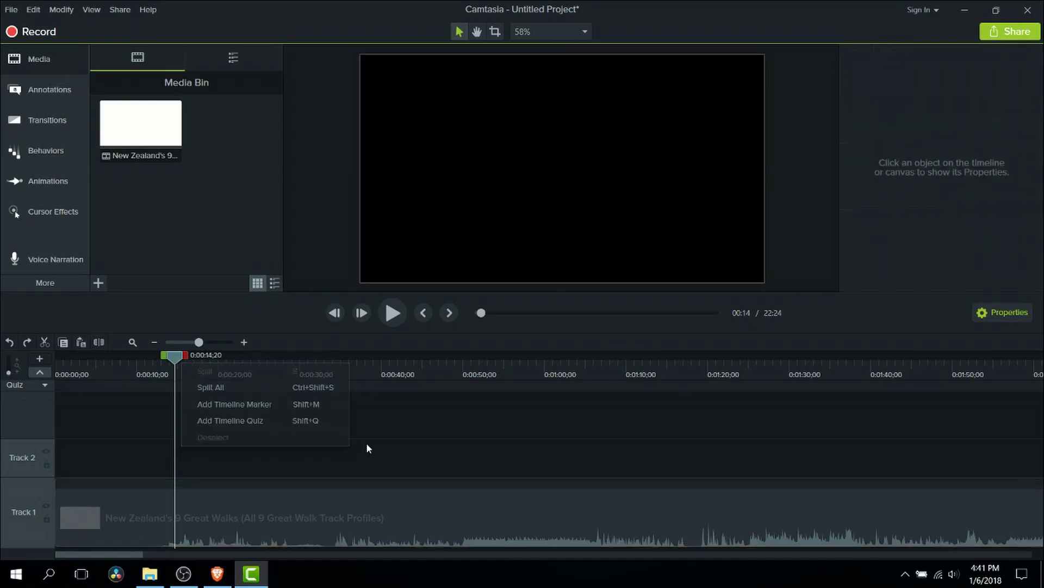
click(319, 507)
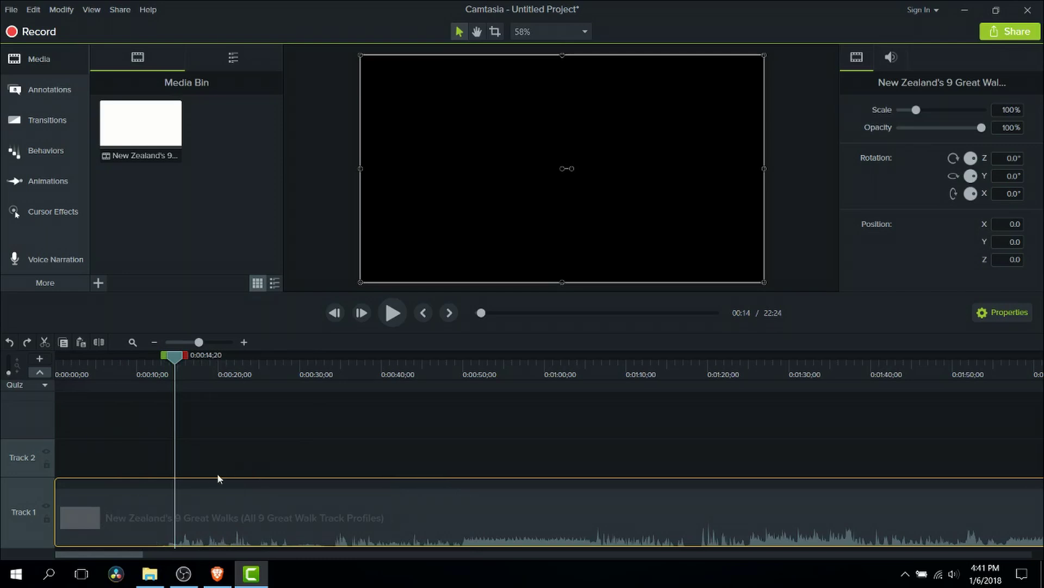
key(s)
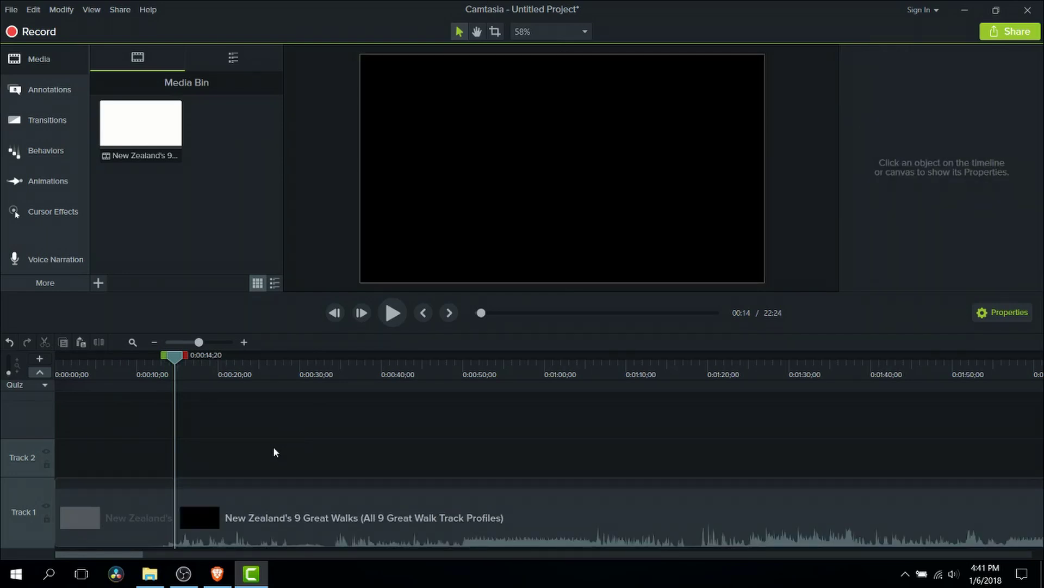
Step: Cut the opening segment before 0:00:14;20 from Track 1 and preview the gap from the start of the timeline
drag(92, 431, 114, 511)
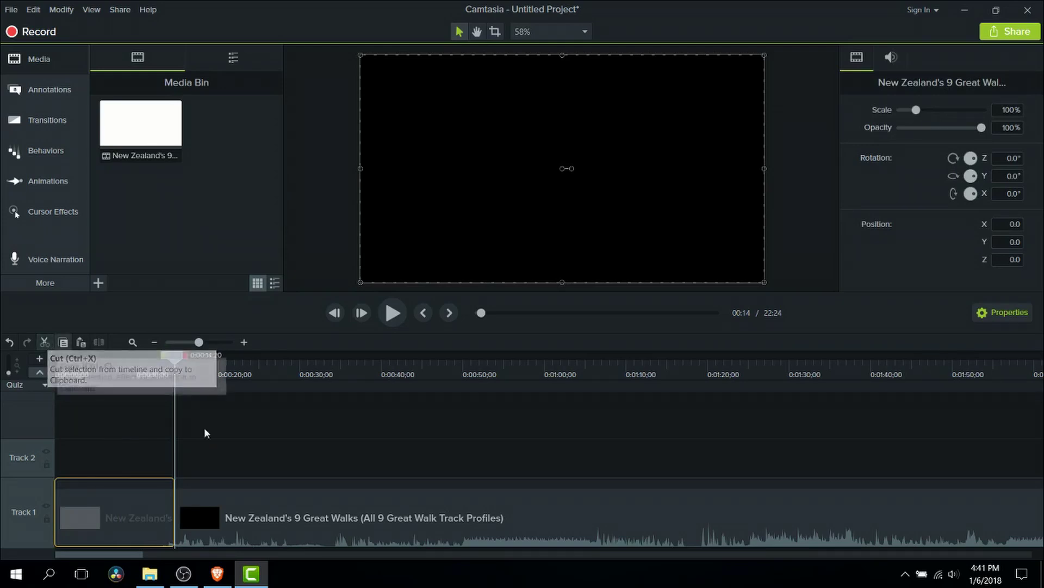
key(ctrl+x)
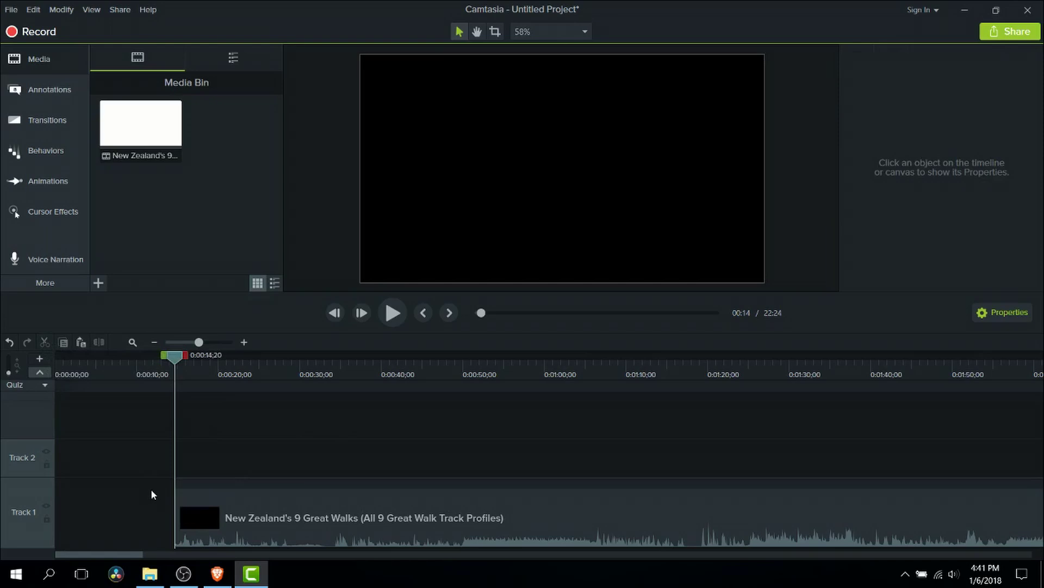
drag(124, 366, 7, 369)
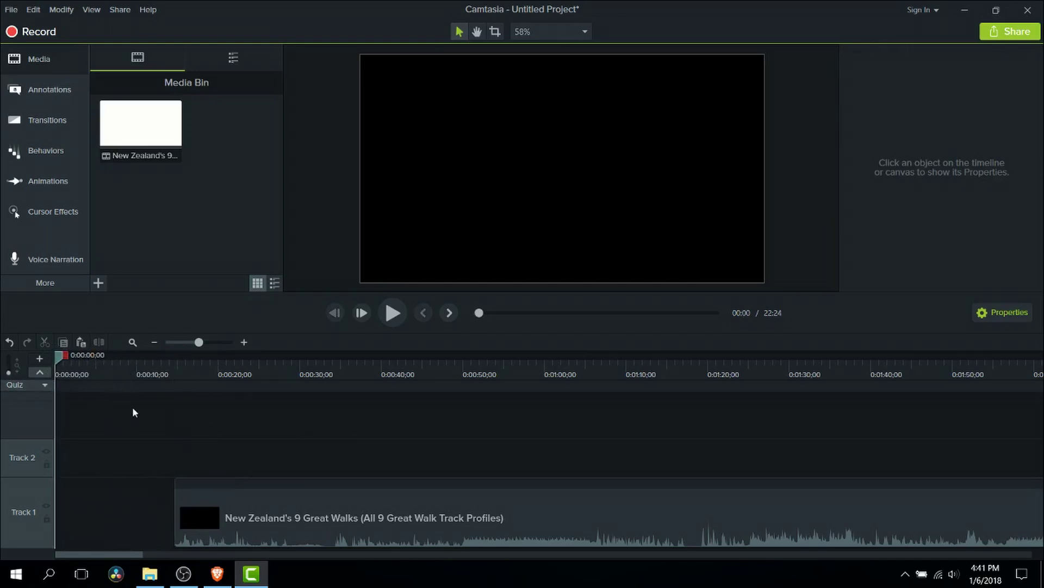
key(space)
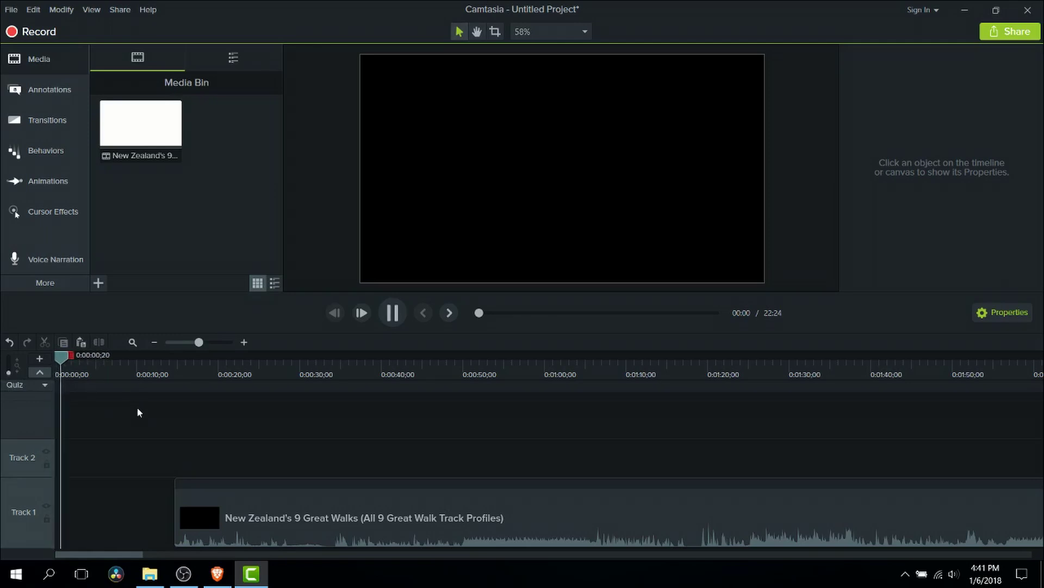
key(space)
drag(67, 359, 38, 365)
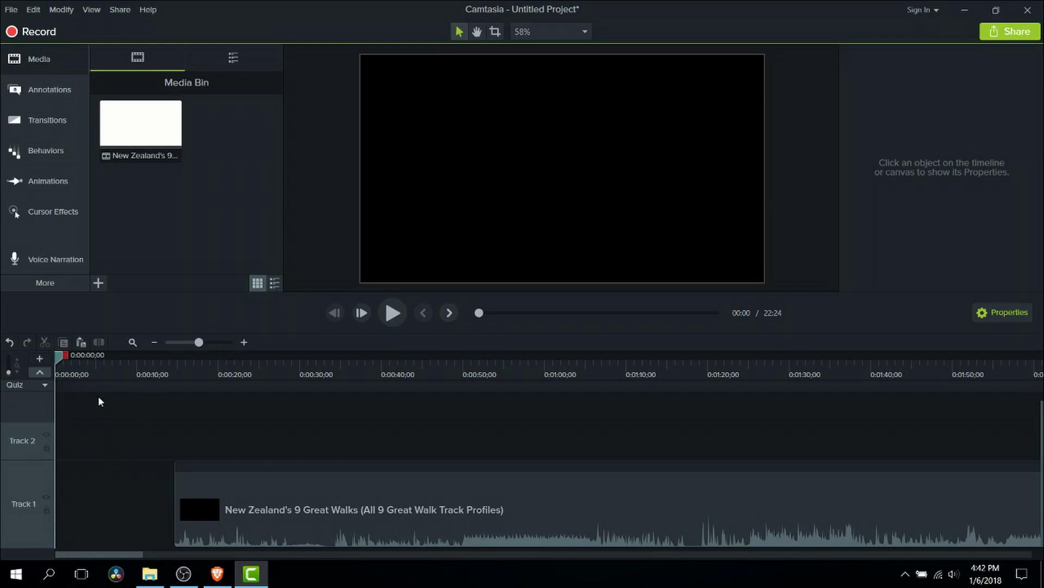
Step: Try snapping the remaining Track 1 clip to the playhead at 0:00:07;12 and slide it to the start of the timeline
click(245, 488)
drag(245, 488, 282, 481)
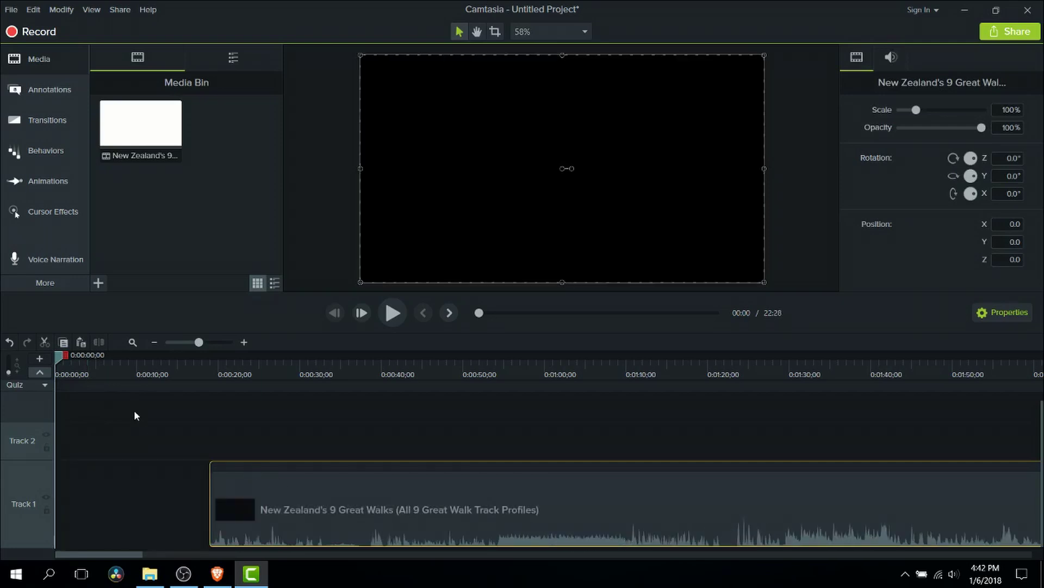
click(115, 373)
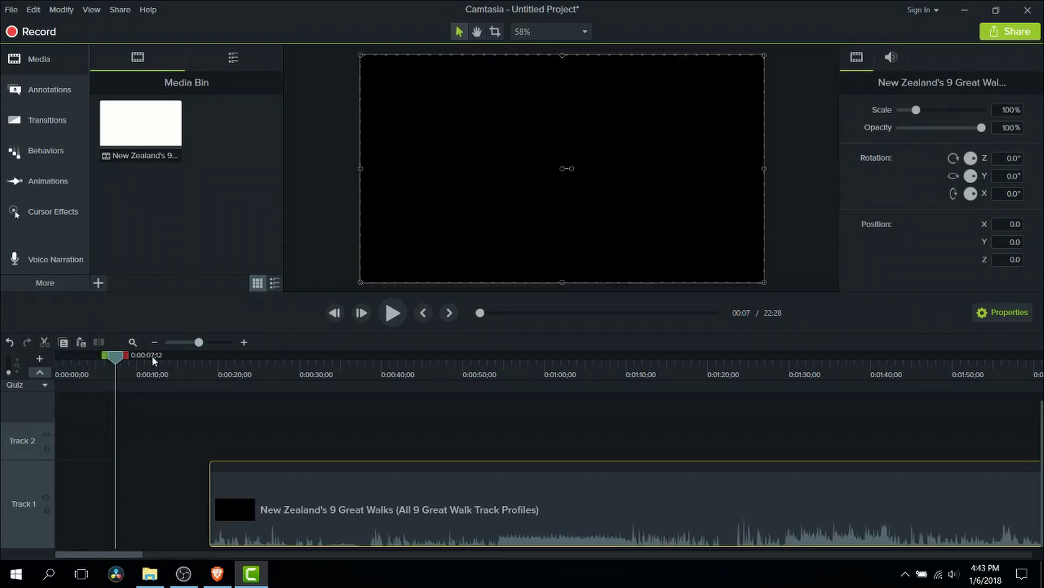
drag(260, 477, 170, 484)
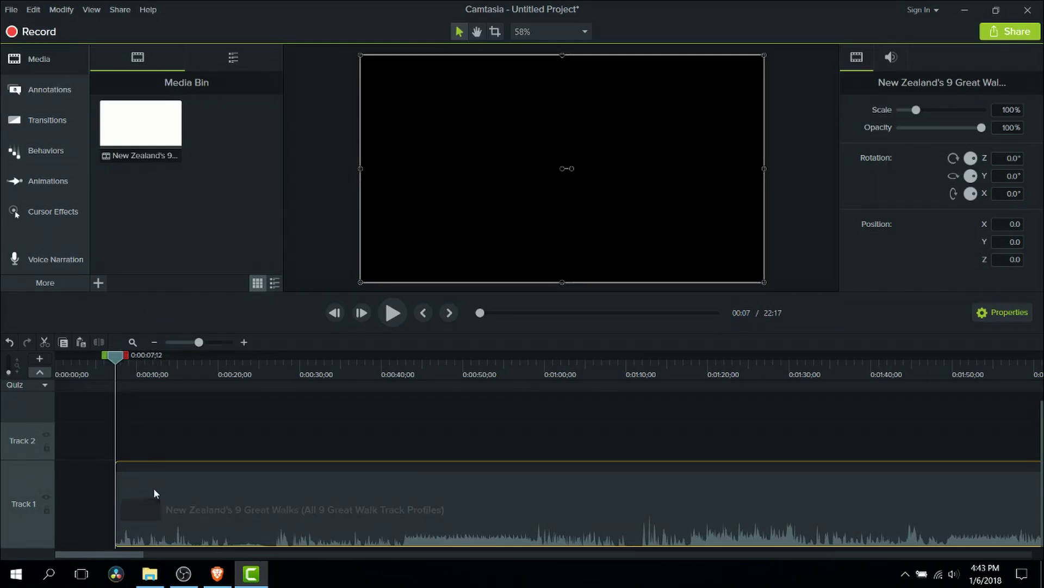
drag(153, 488, 85, 480)
click(55, 373)
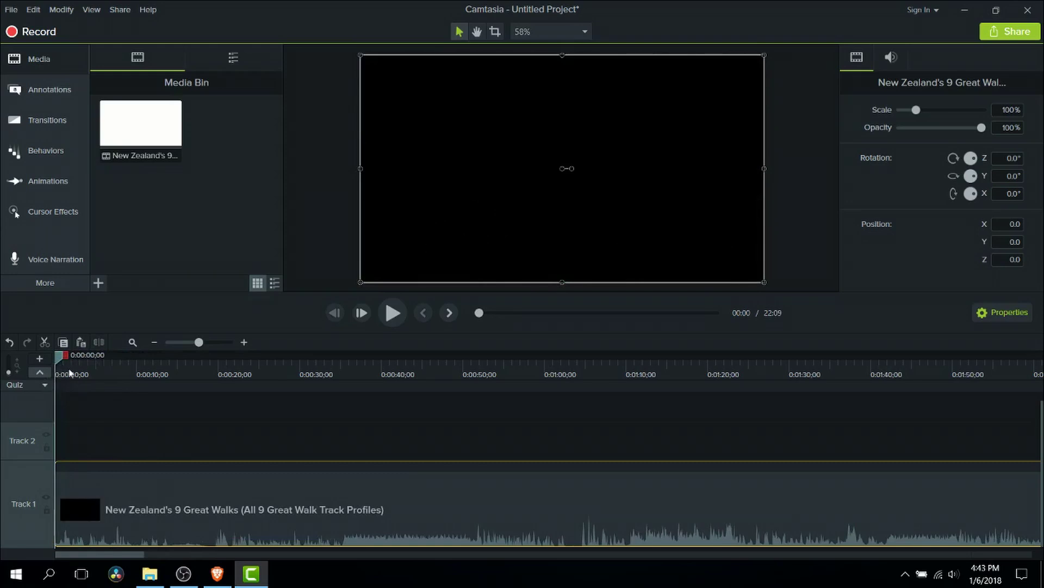
Step: Split the Track 1 clip at 0:03:26;14, where the Tongariro Northern Circuit title appears
click(225, 554)
click(279, 370)
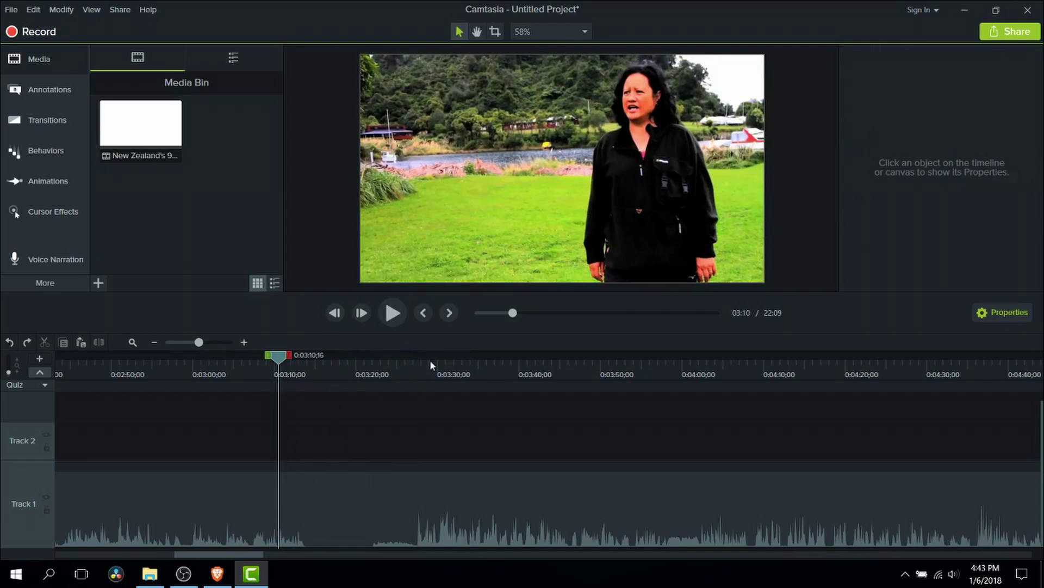
click(423, 375)
drag(423, 376, 408, 376)
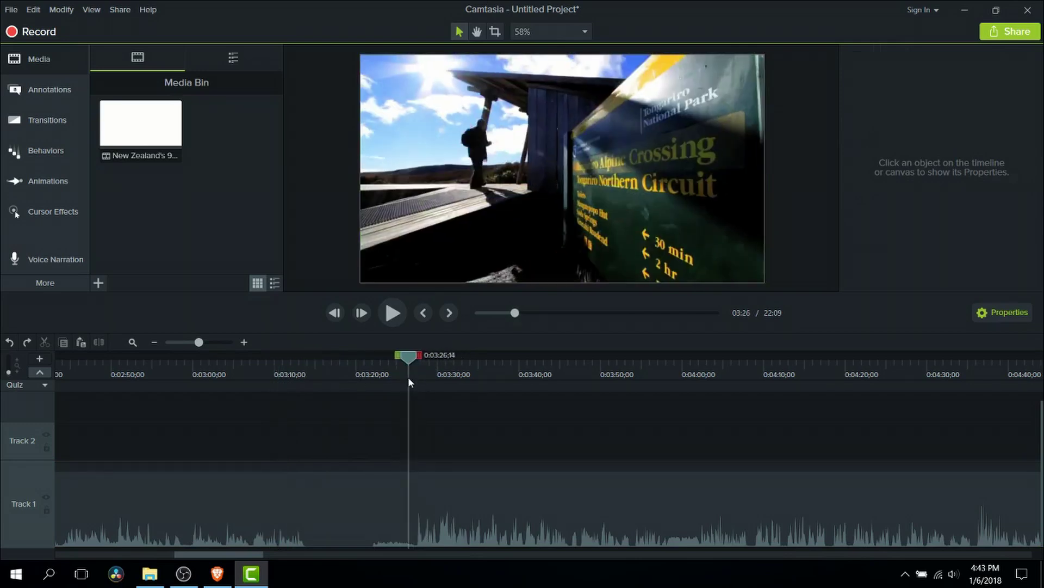
click(422, 495)
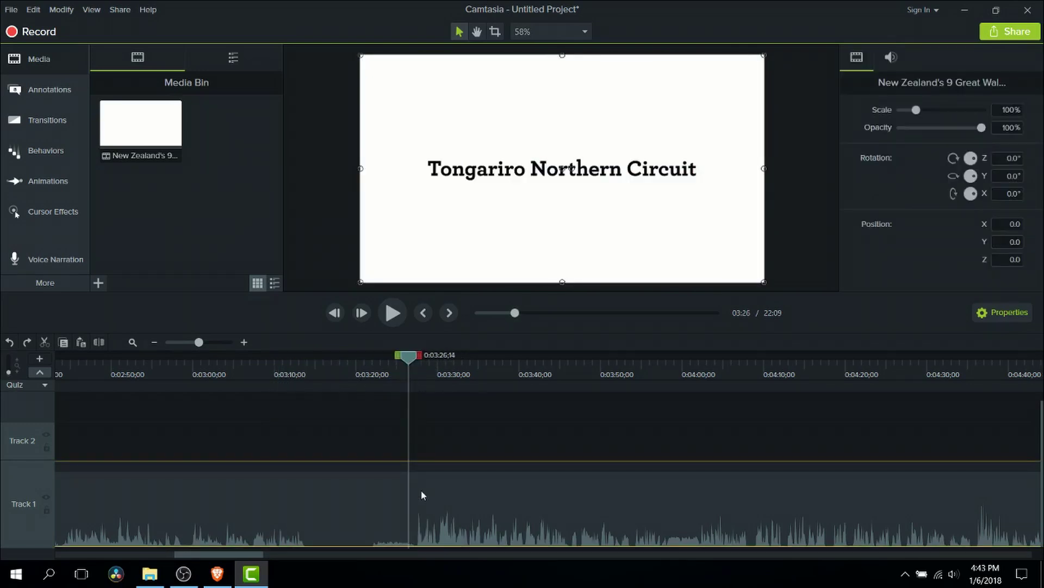
key(s)
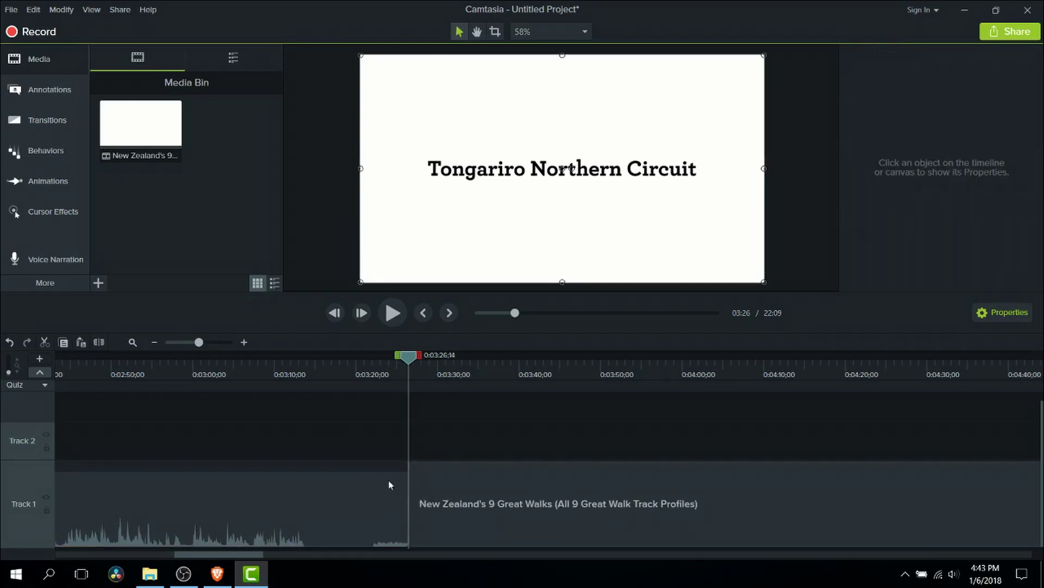
Step: Split the Track 1 clip again at 0:03:10;14 and select the segment starting at 0:03:26;14
click(278, 374)
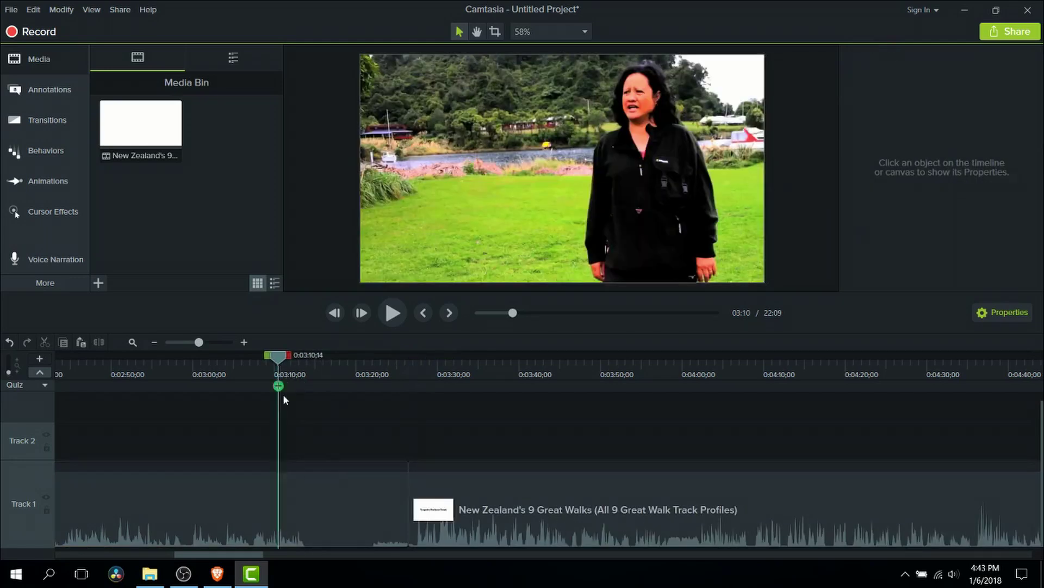
click(311, 485)
key(s)
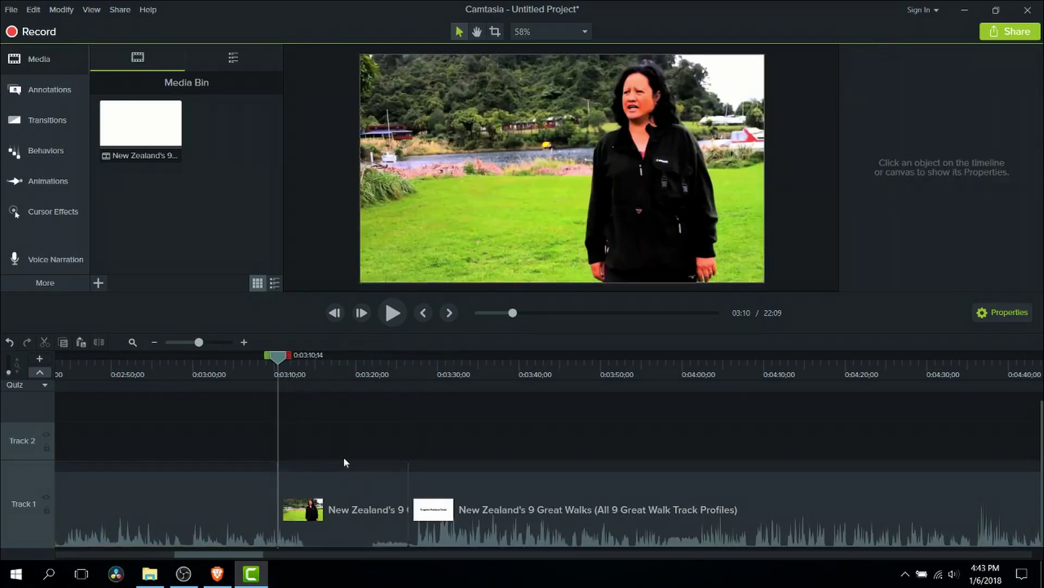
click(358, 487)
click(479, 477)
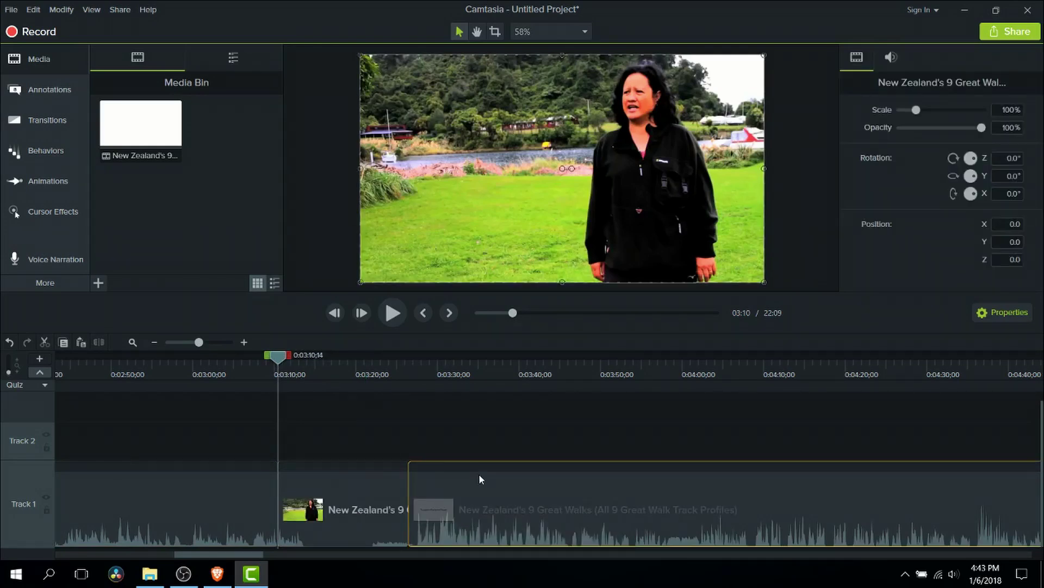
Step: Ripple delete the Track 1 segment between 0:03:10;14 and 0:03:26;14
click(259, 483)
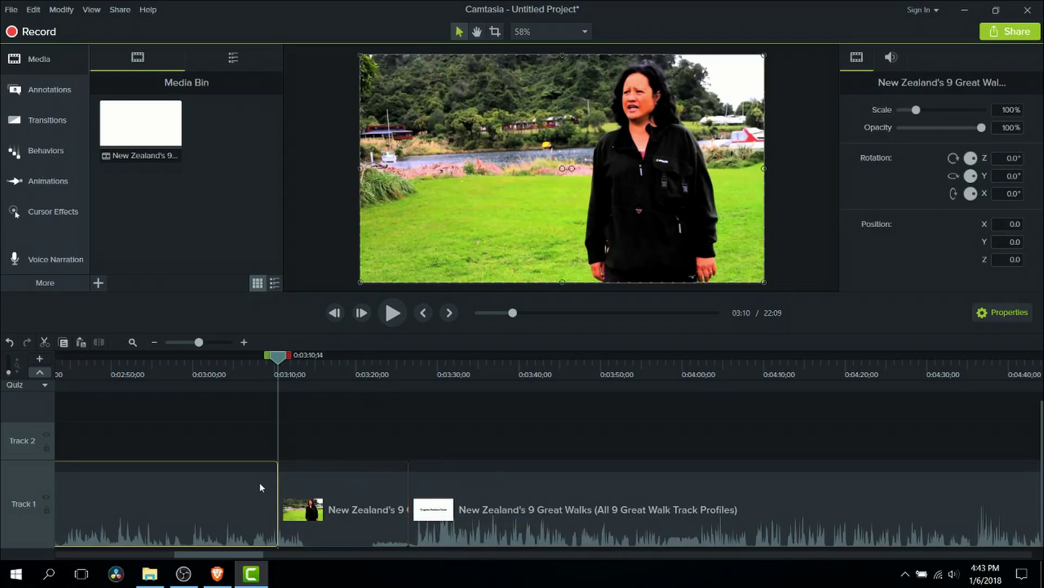
click(383, 486)
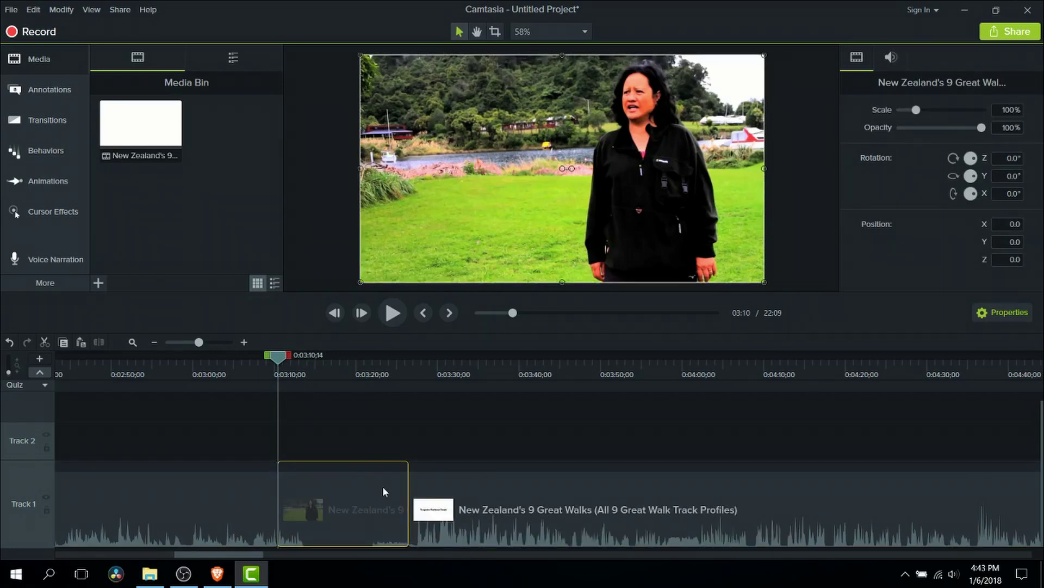
right_click(383, 485)
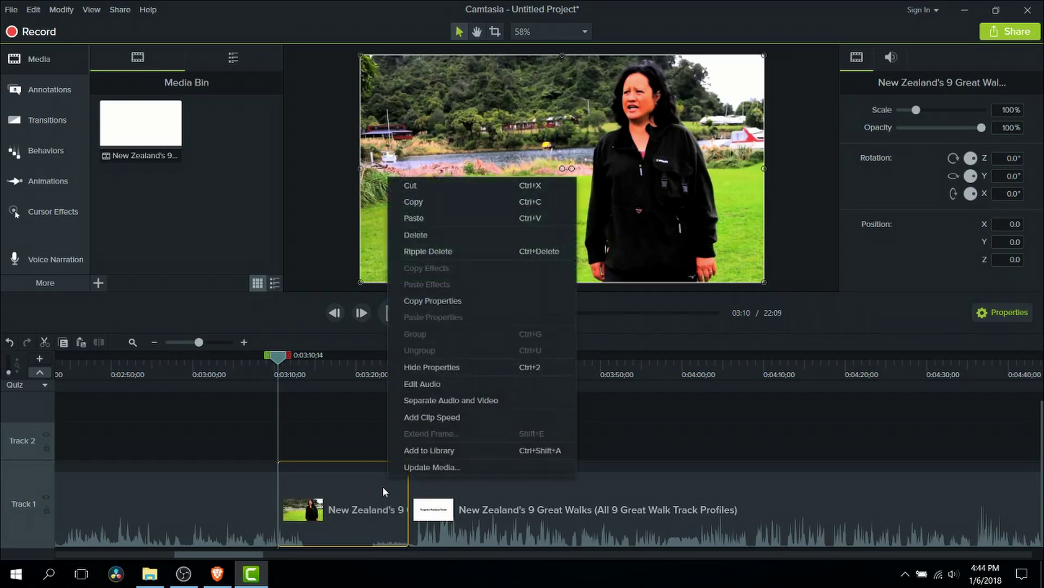
click(436, 256)
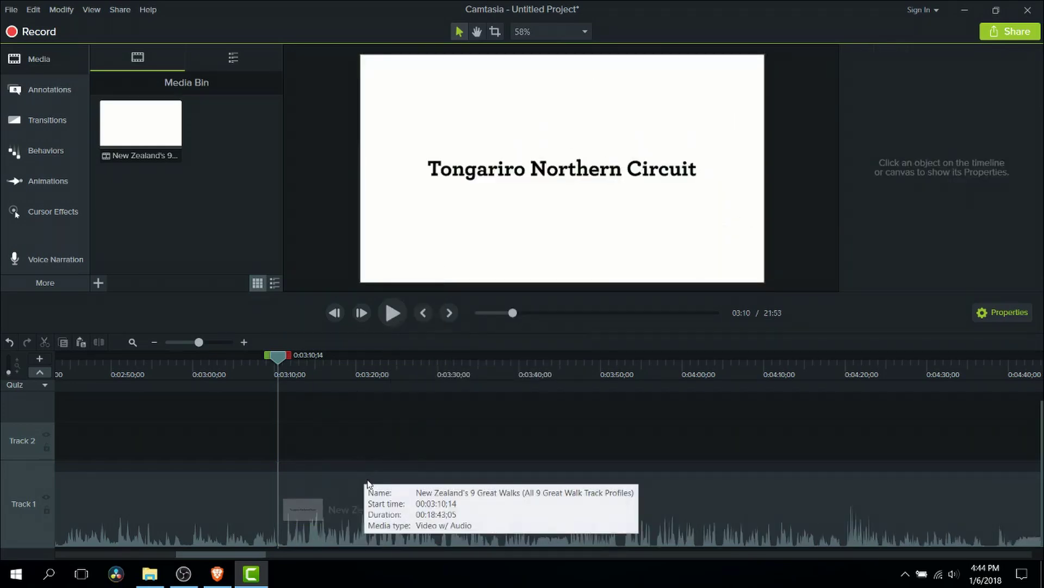
Step: Preview the join between the two Track 1 clips from 0:03:07;26
drag(278, 358, 257, 357)
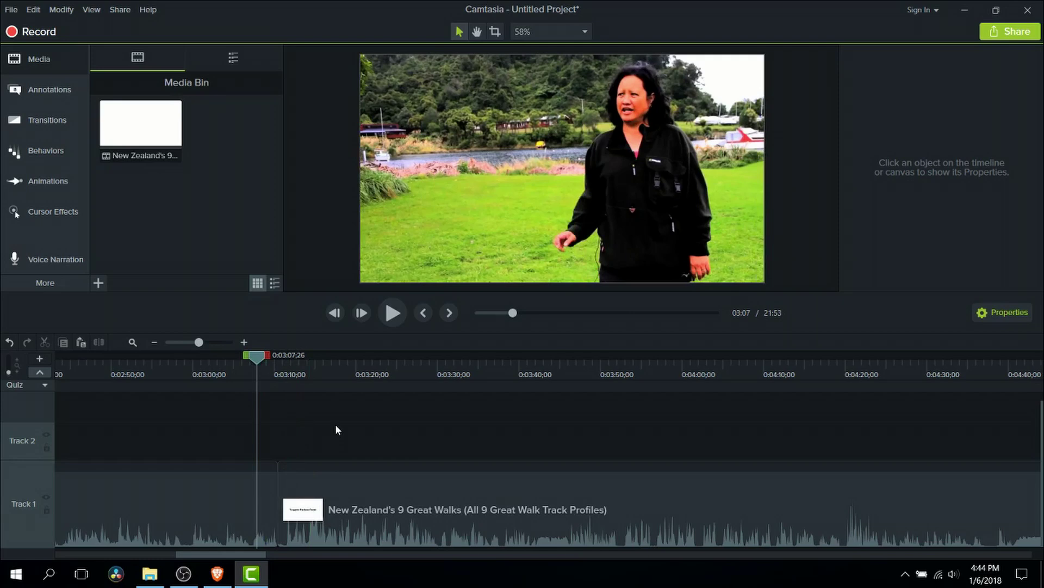
key(space)
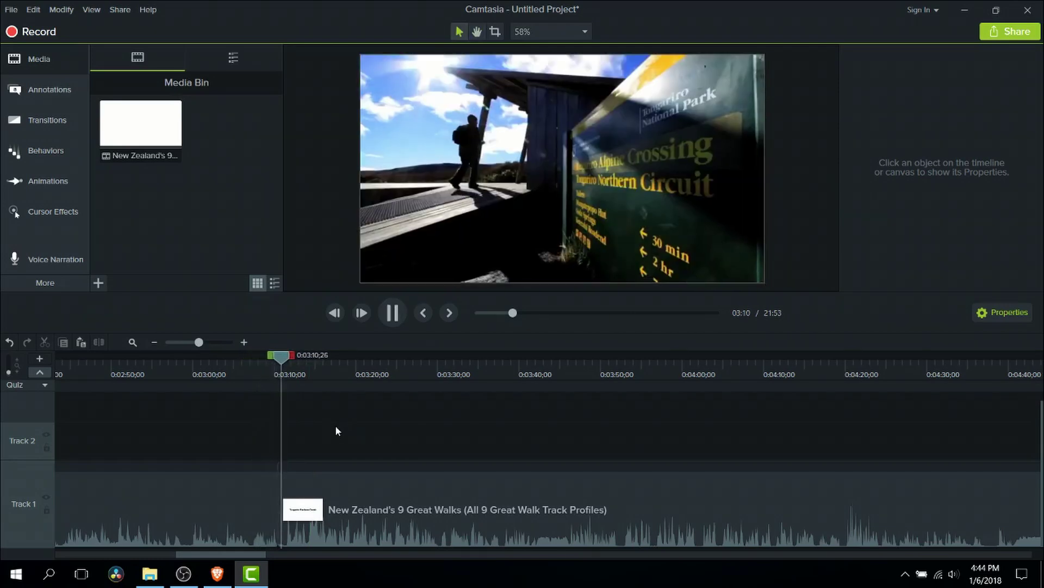
key(space)
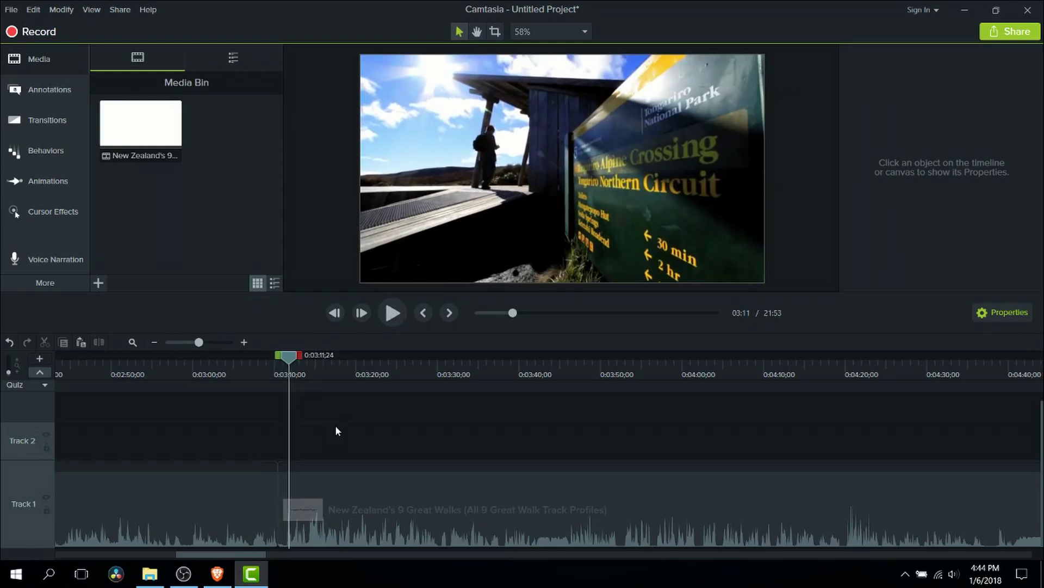
Step: Trim the start of the second Track 1 clip to 0:03:10;26 and slide it back against the end of the first clip
click(279, 364)
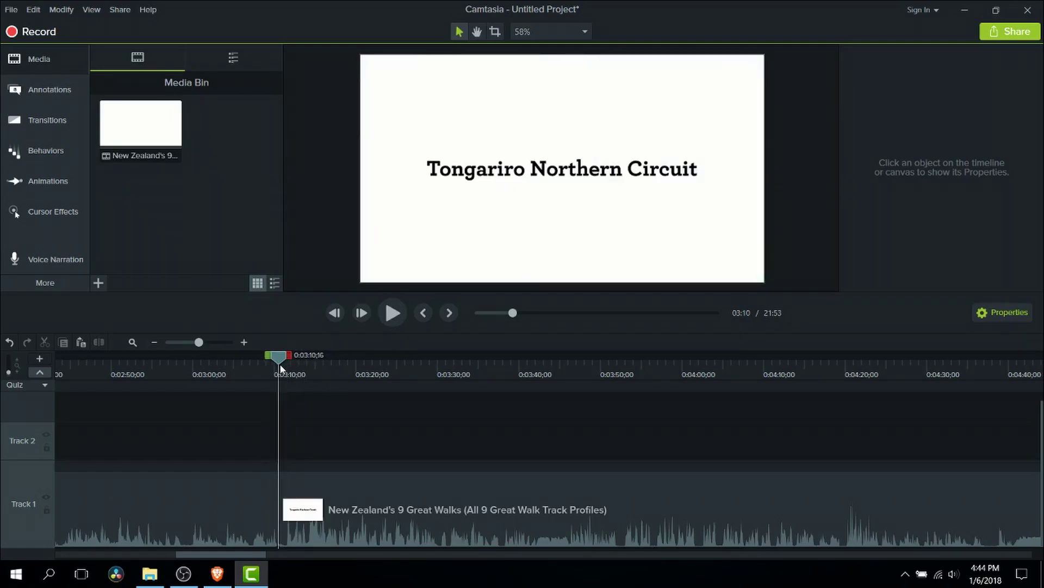
drag(280, 363, 283, 364)
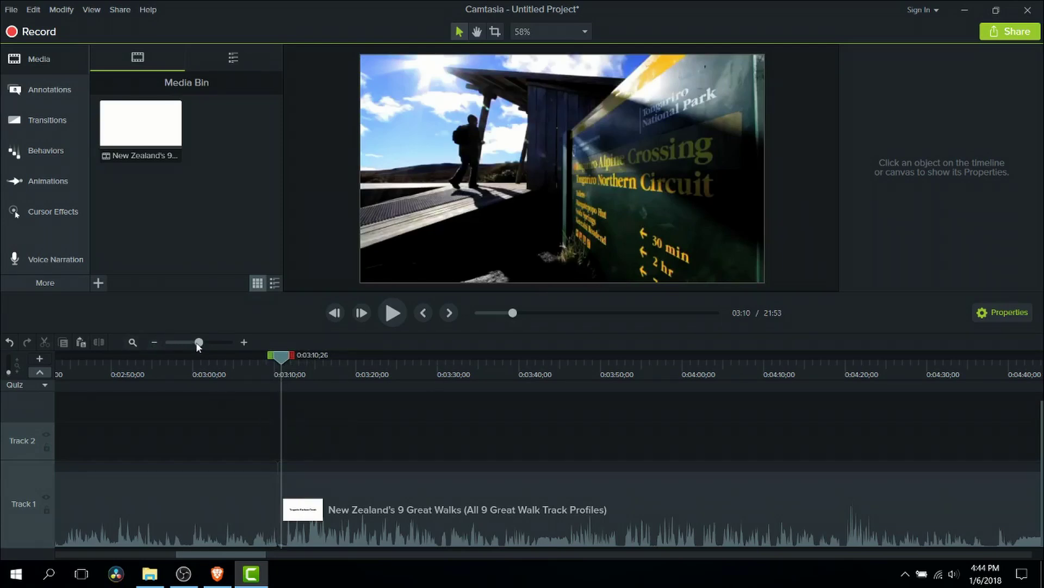
drag(199, 342, 215, 342)
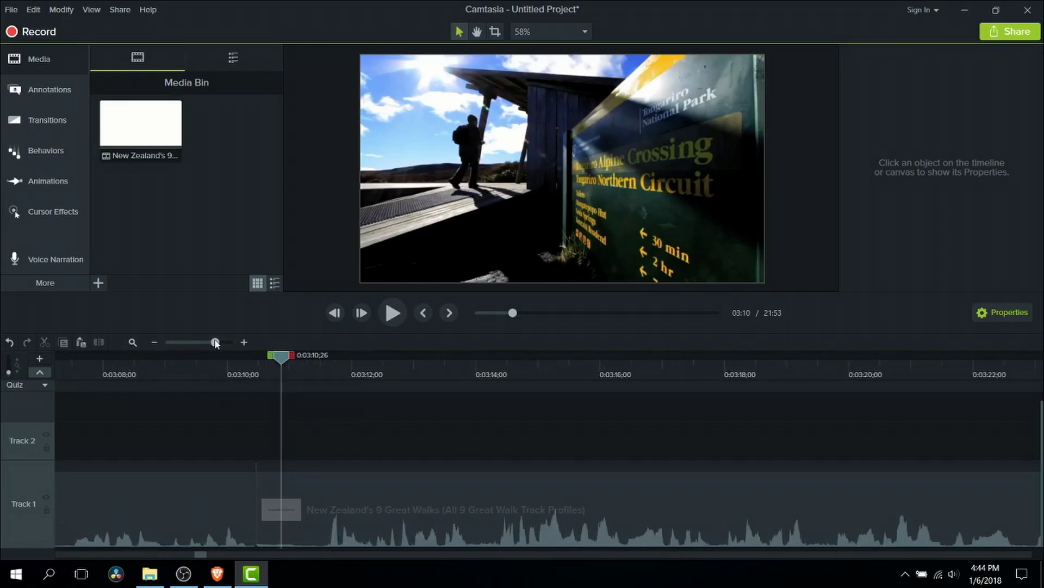
click(311, 467)
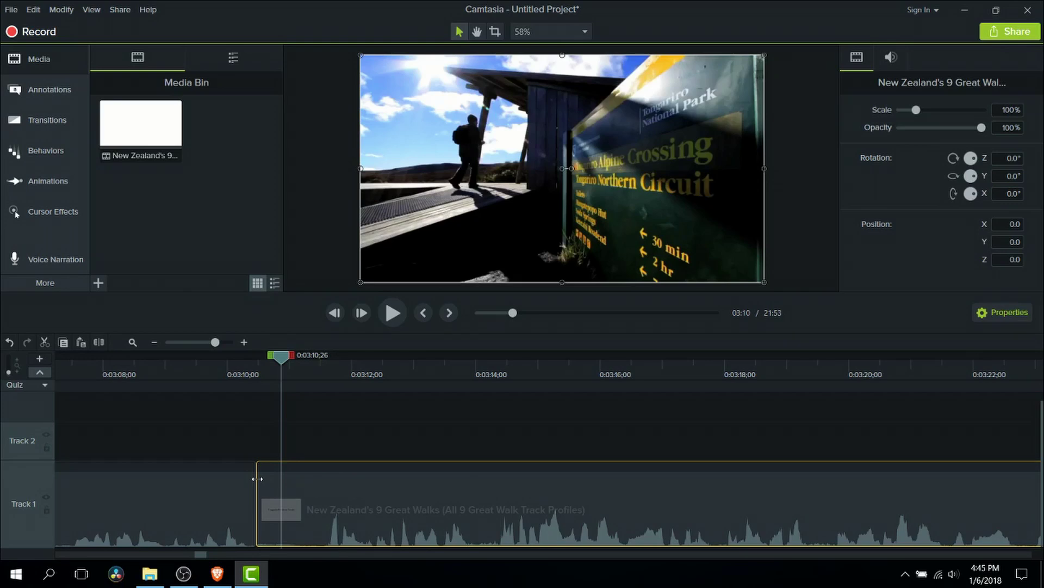
drag(257, 479, 284, 481)
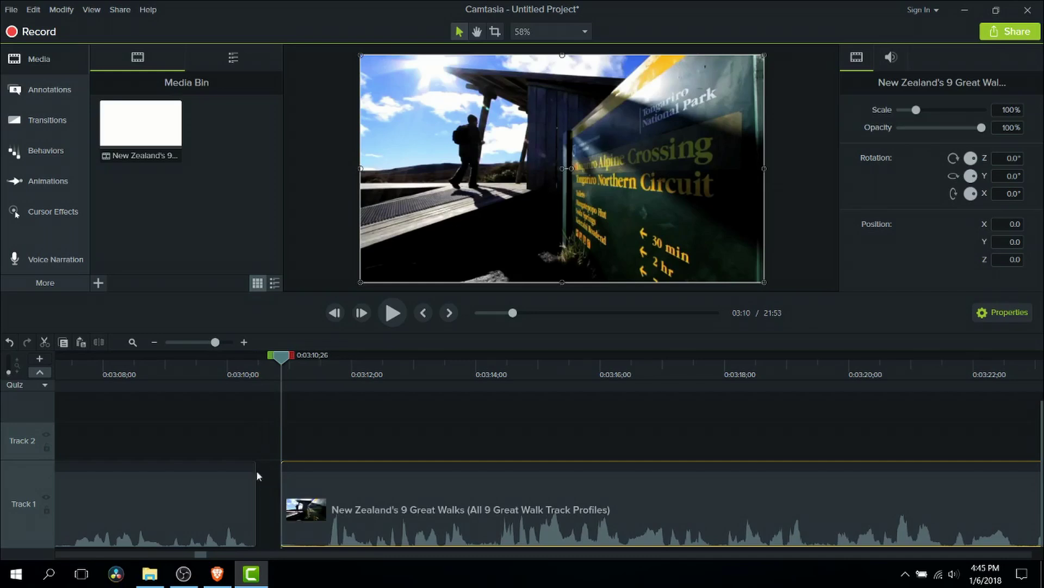
drag(304, 480, 287, 482)
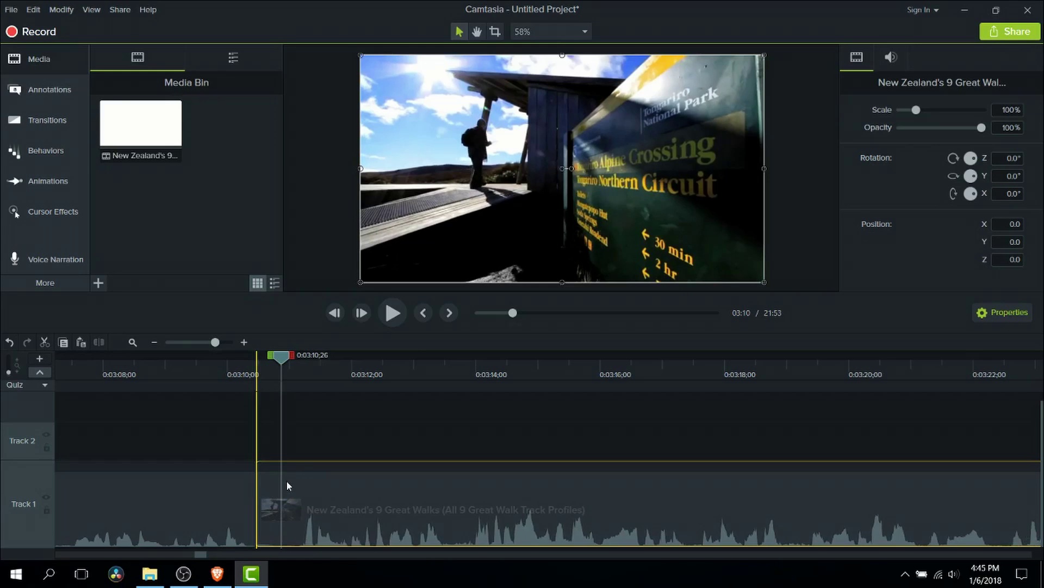
drag(288, 482, 287, 482)
Step: Play the trimmed join on Track 1 from 0:03:09;28 to check the cut
click(224, 371)
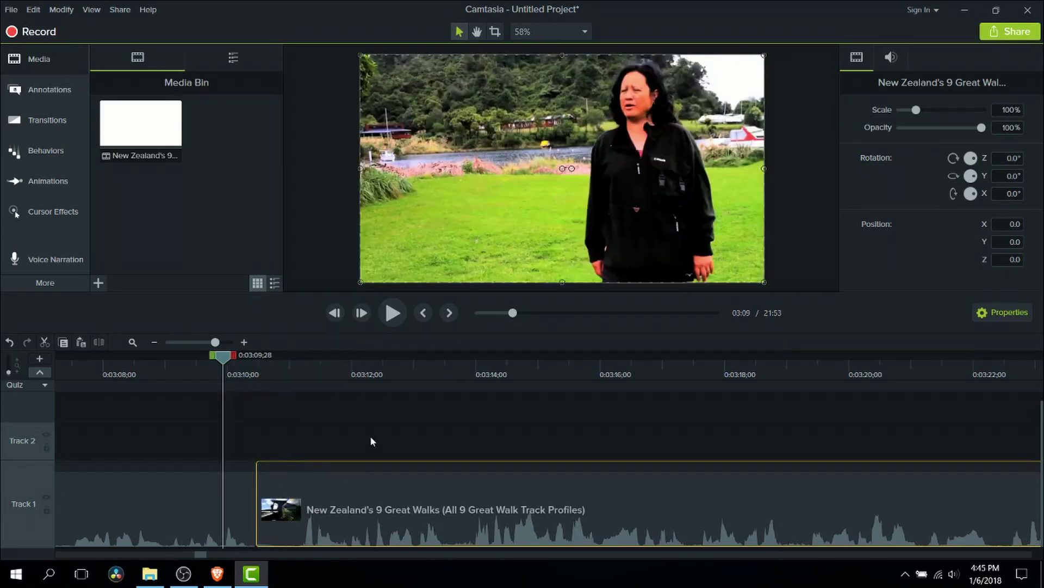
key(space)
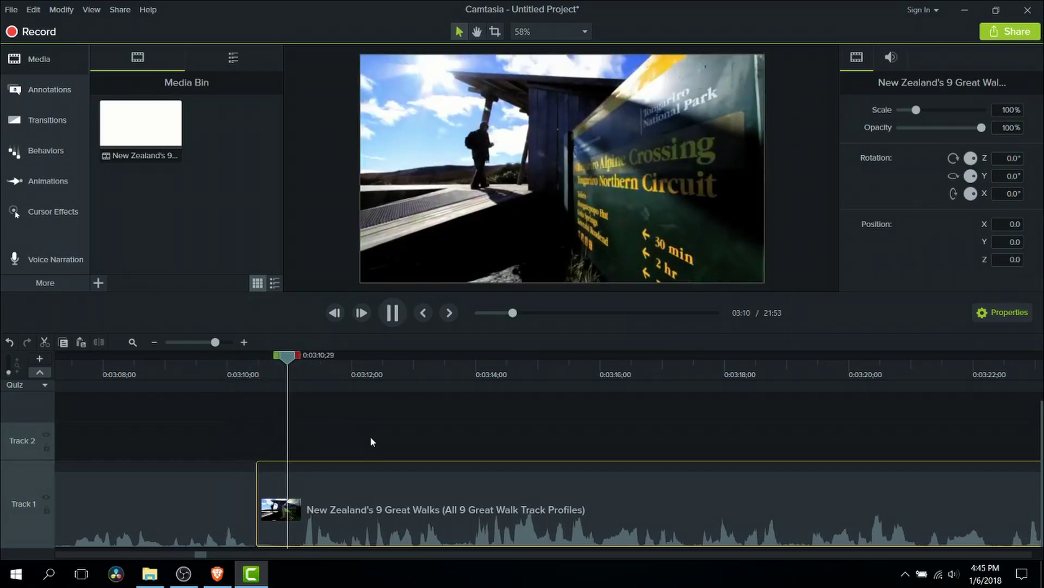
key(space)
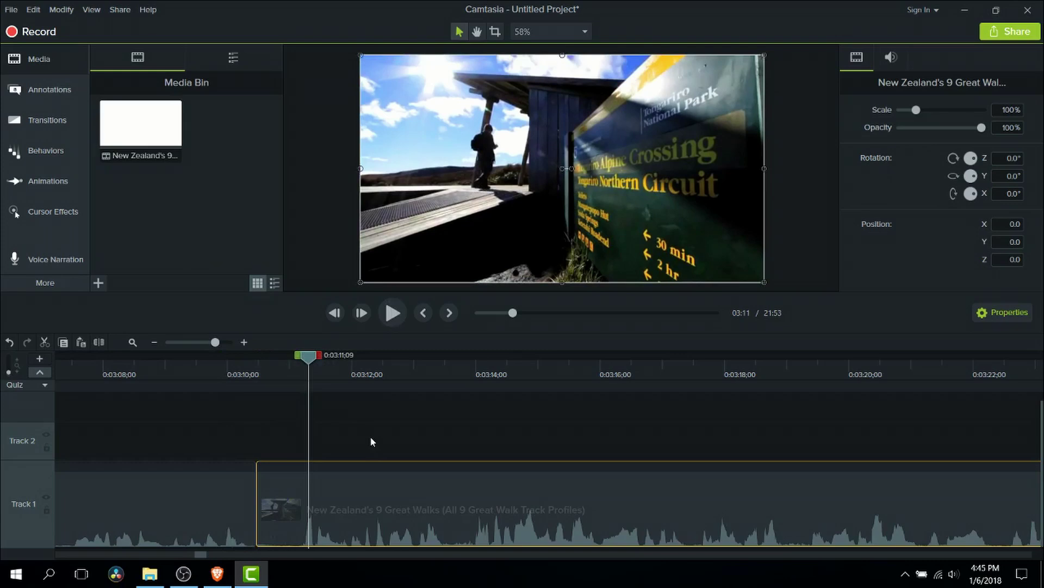
Step: Add a Ripple transition at the cut between the two Track 1 clips
drag(320, 376, 251, 399)
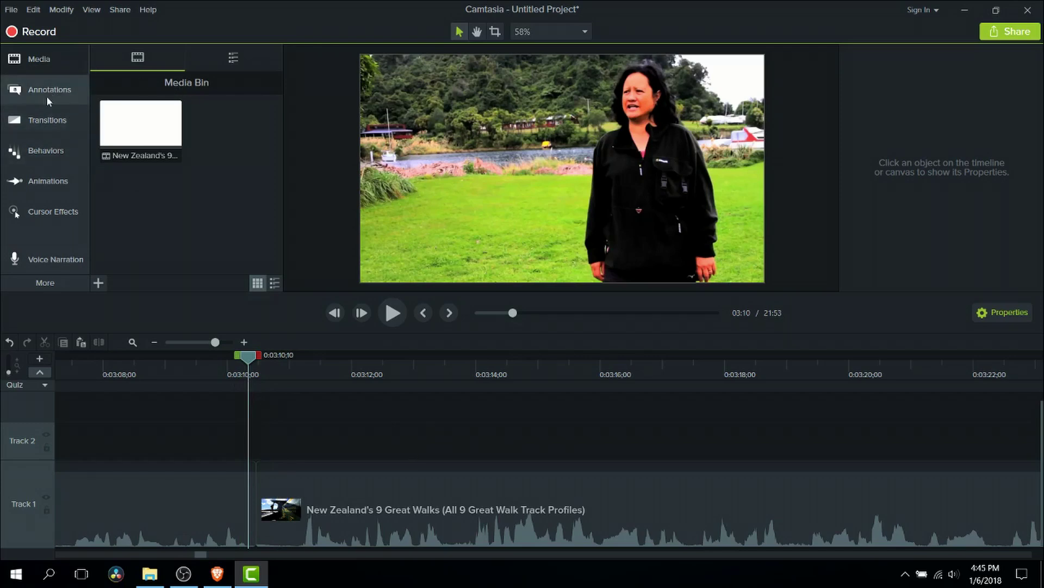
click(52, 118)
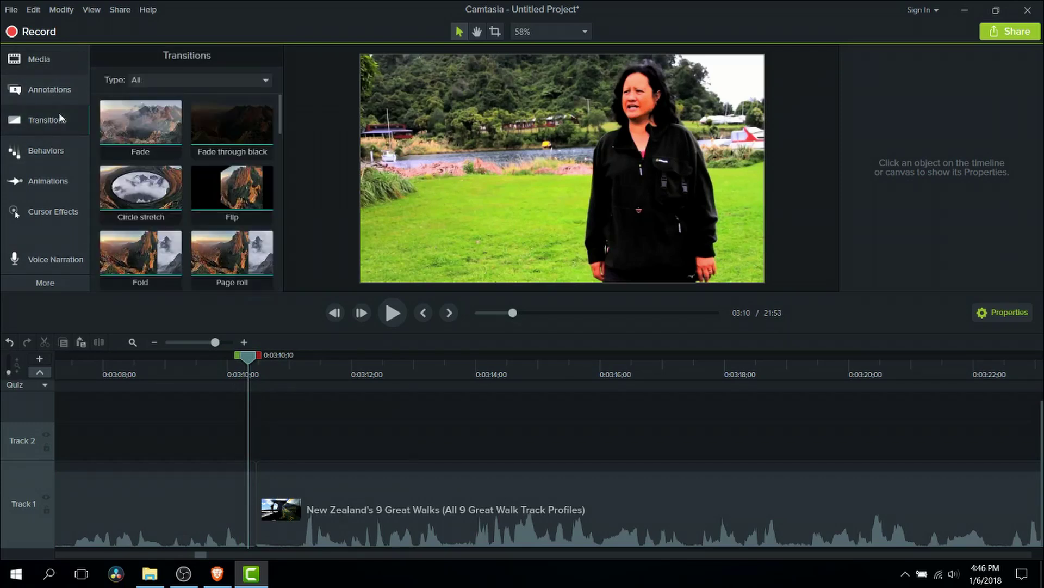
scroll(209, 177, down, 3)
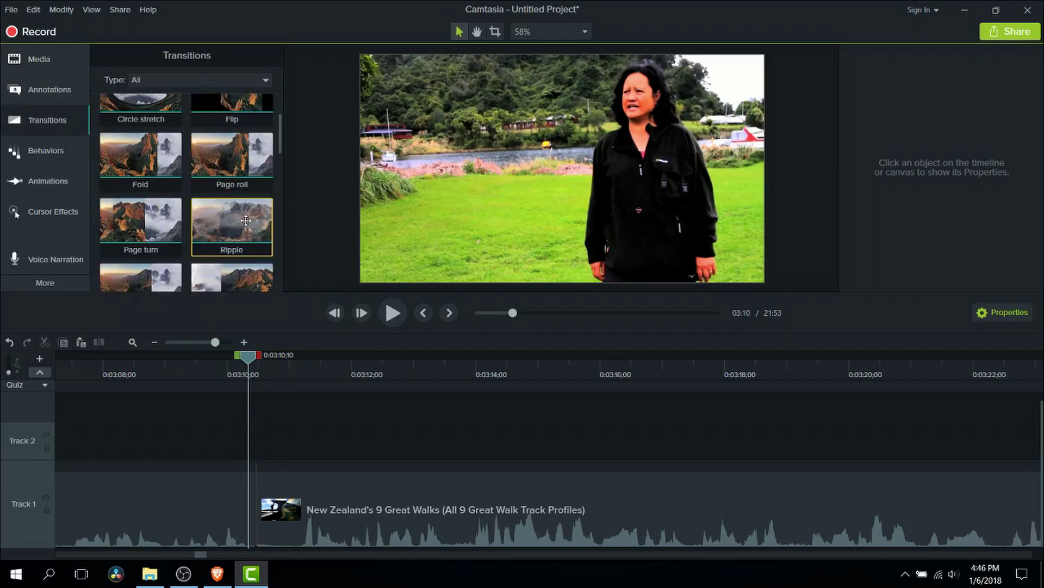
scroll(245, 217, down, 1)
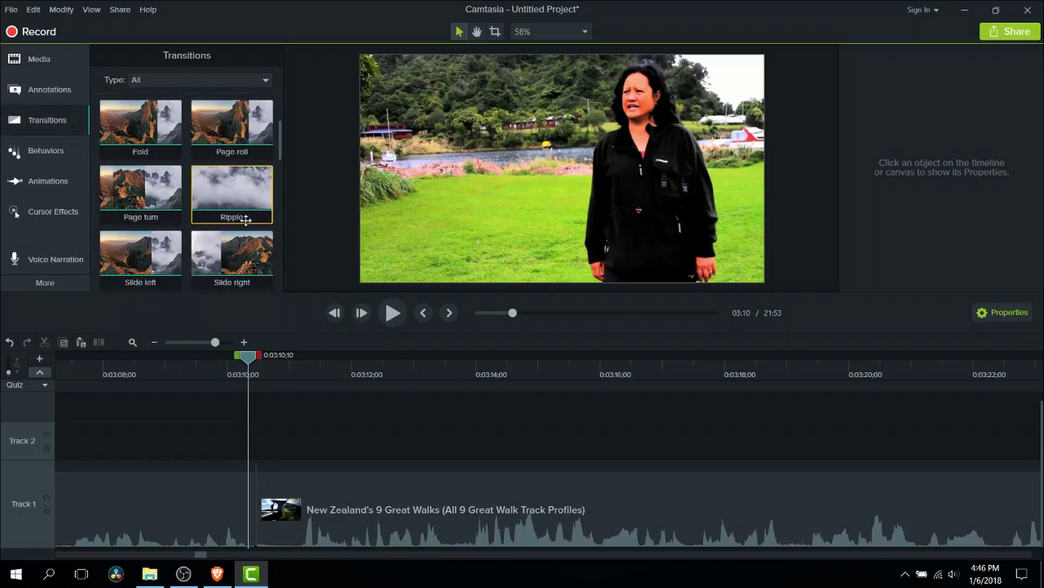
scroll(243, 243, down, 2)
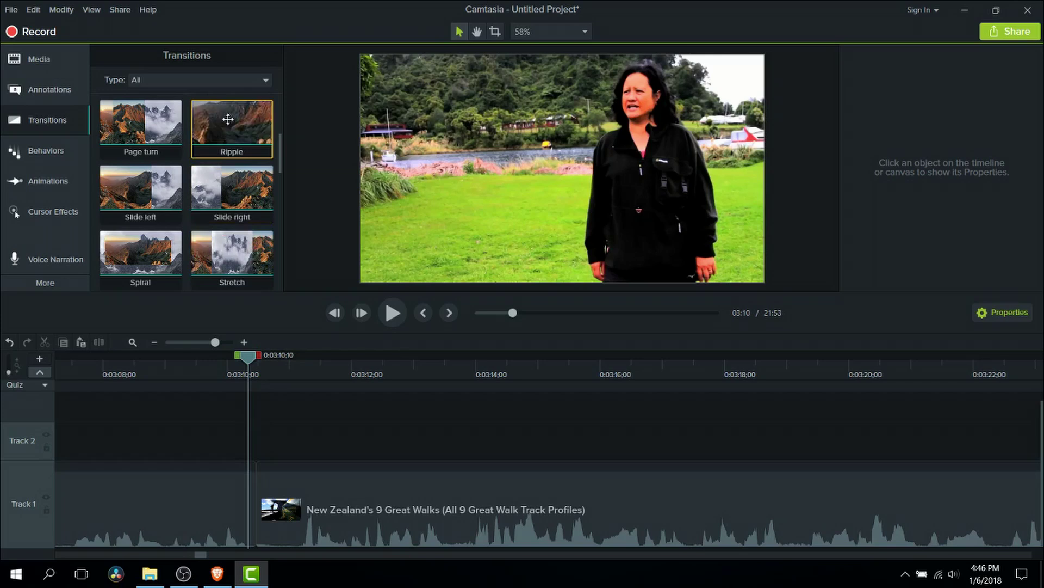
drag(228, 122, 263, 510)
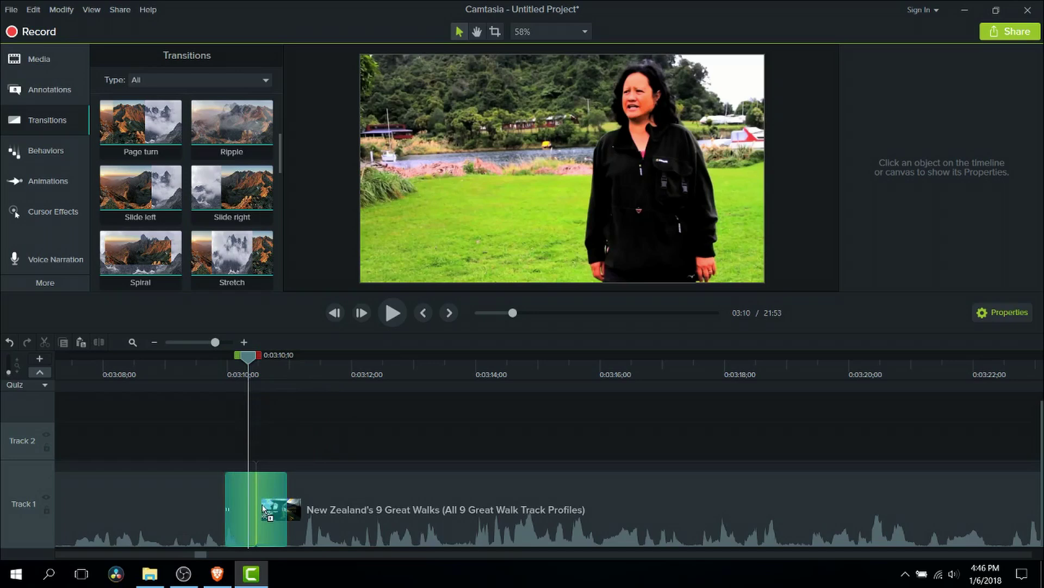
drag(262, 509, 262, 505)
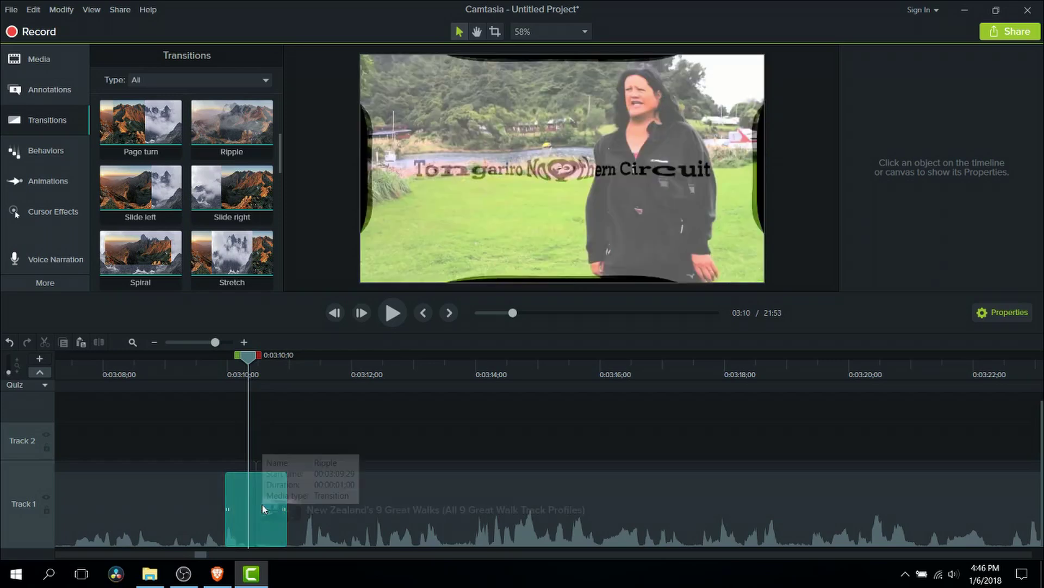
Step: Preview the Ripple transition from just before it begins and return the playhead to 0:03:09;26
click(220, 370)
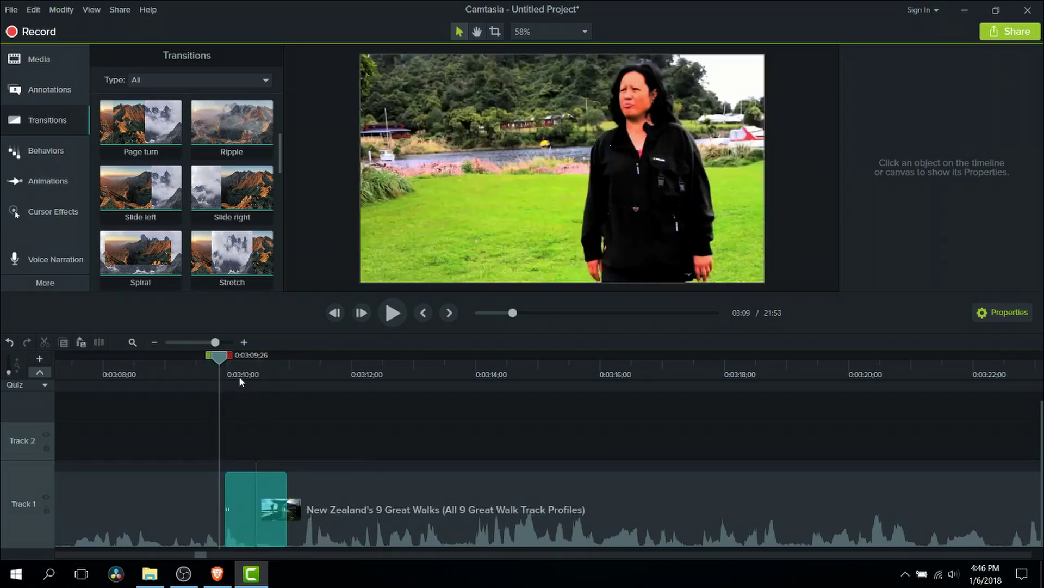
key(space)
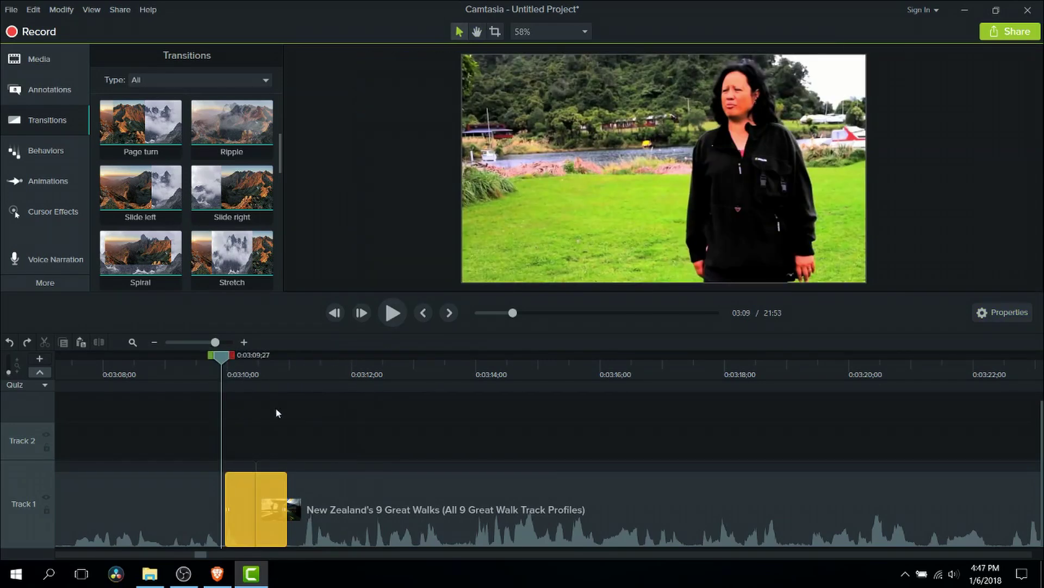
key(space)
key(space)
key(space)
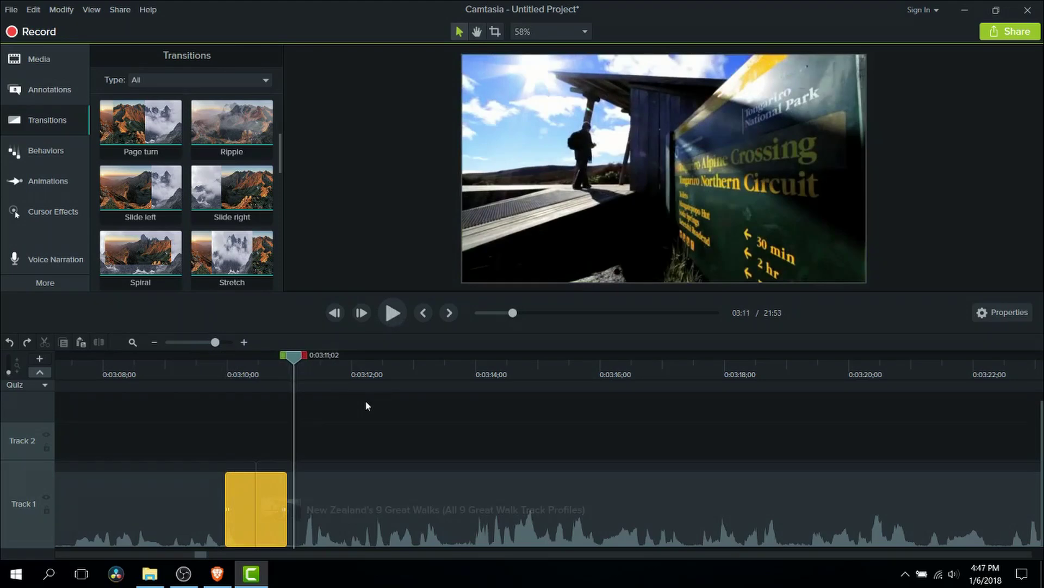
click(221, 370)
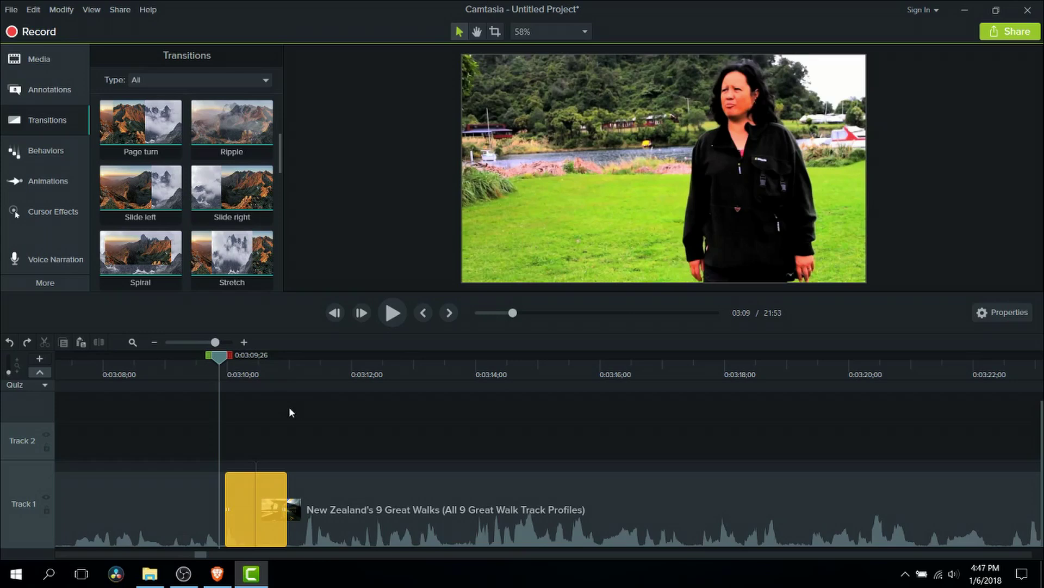
Step: View the first clip's audio properties, toggle the Ripple transition's Use trimmed content option off and on, and reselect the first clip
key(ctrl+2)
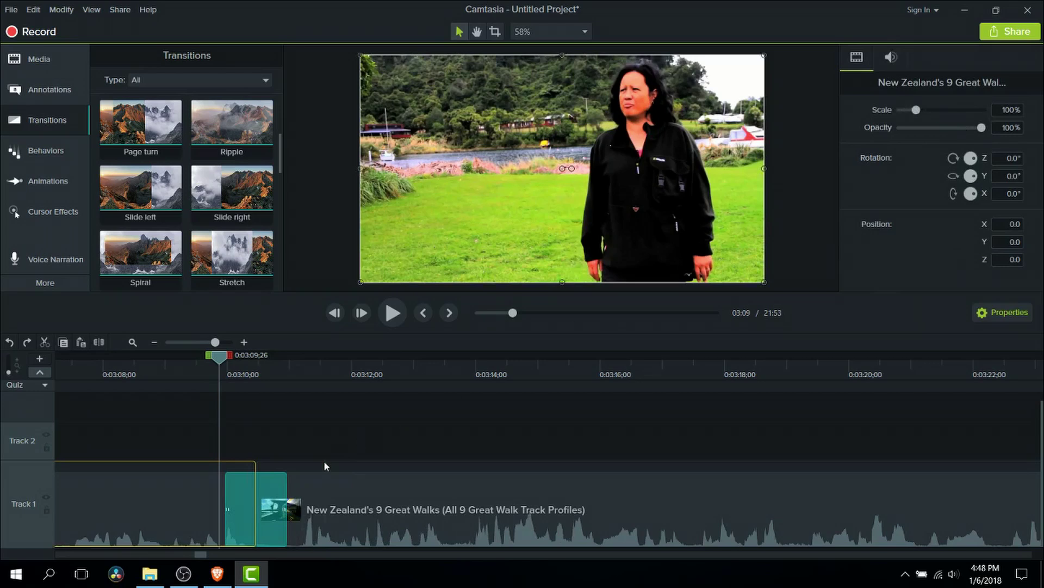
click(893, 62)
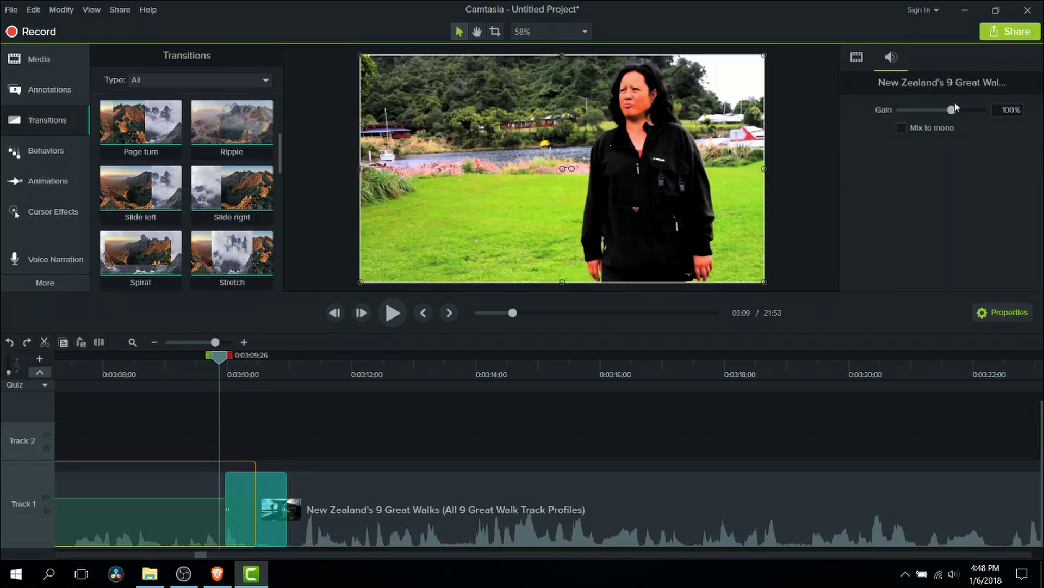
click(273, 486)
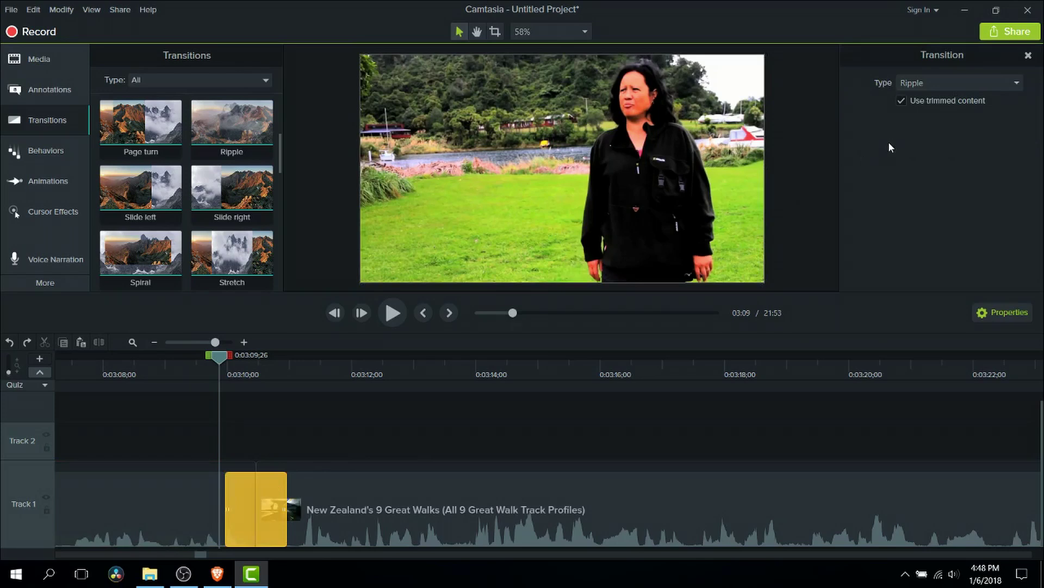
click(901, 101)
click(902, 101)
click(207, 509)
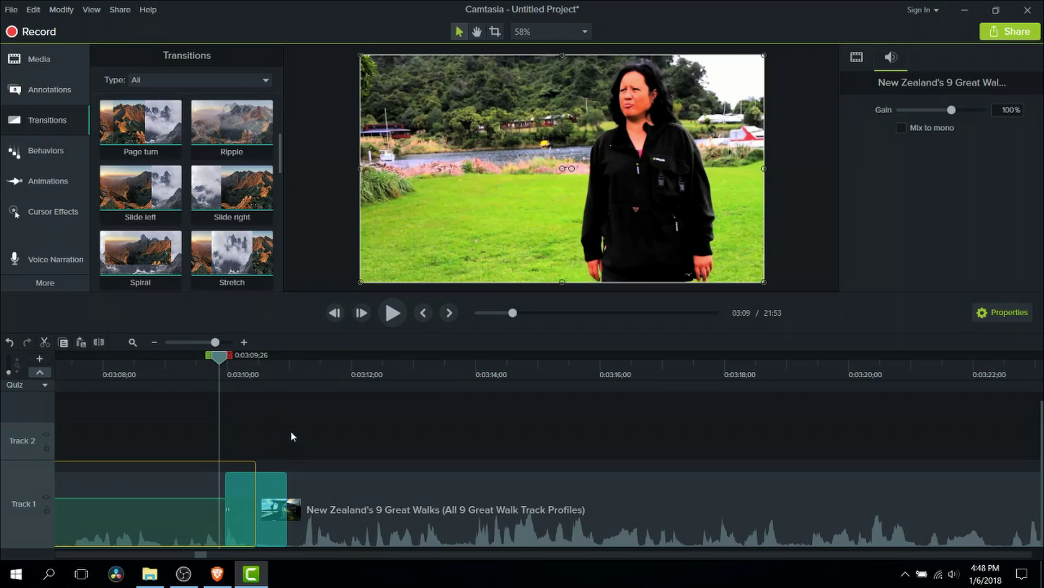
Step: Play the Ripple transition again from 0:03:09;26 and deselect the first clip
key(space)
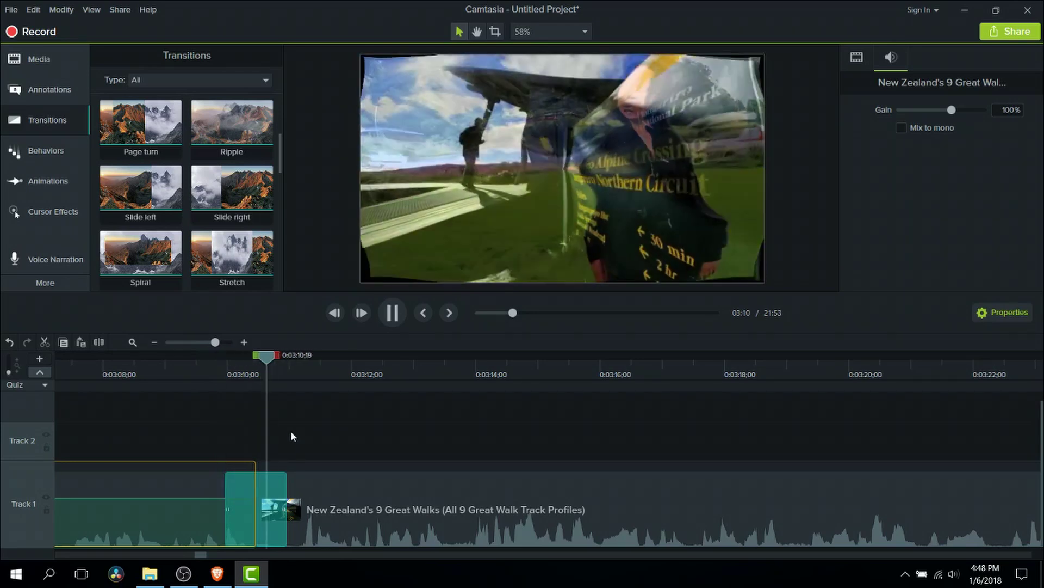
key(space)
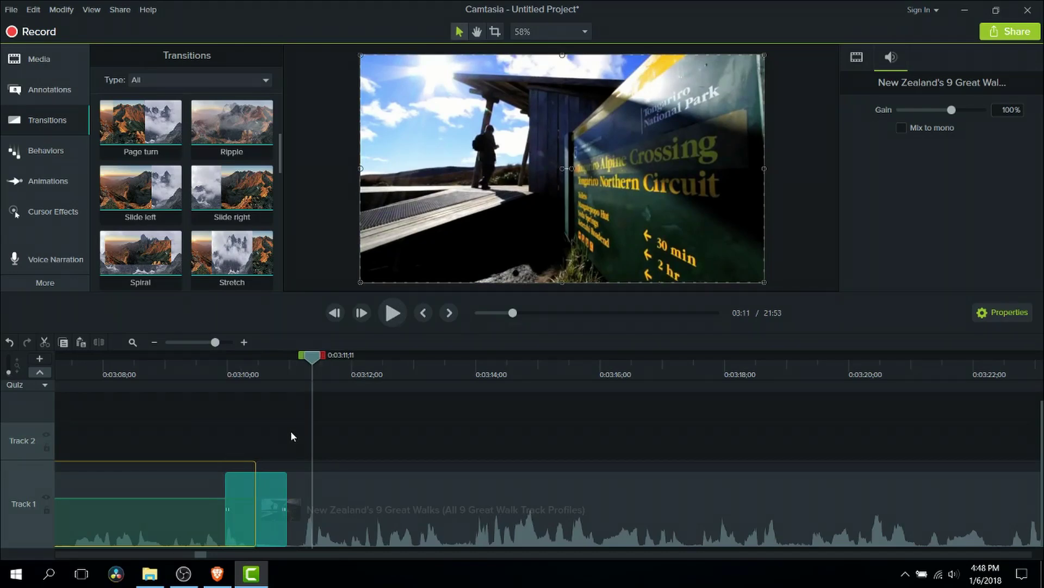
click(379, 435)
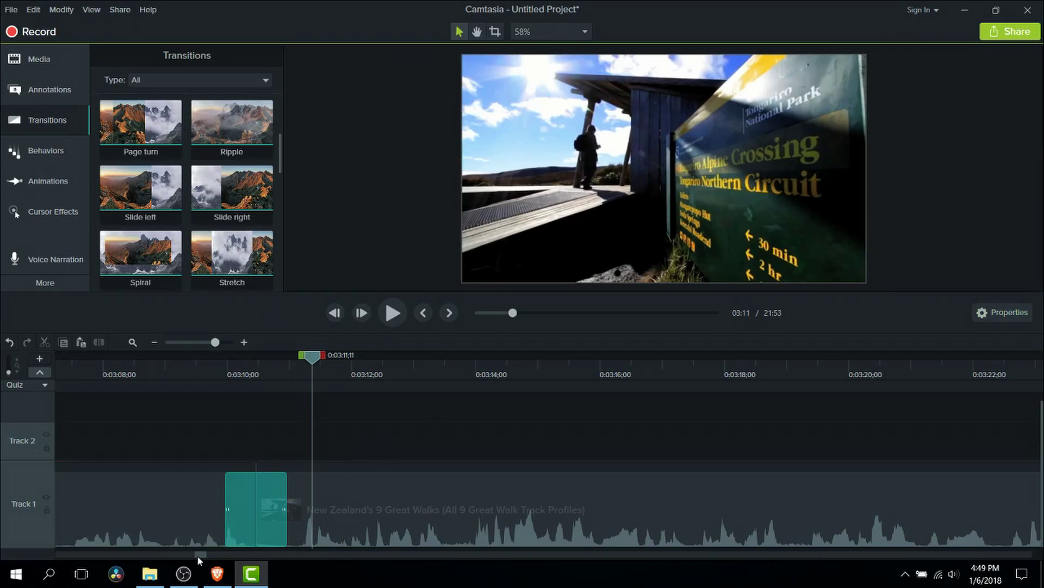
drag(197, 555, 48, 557)
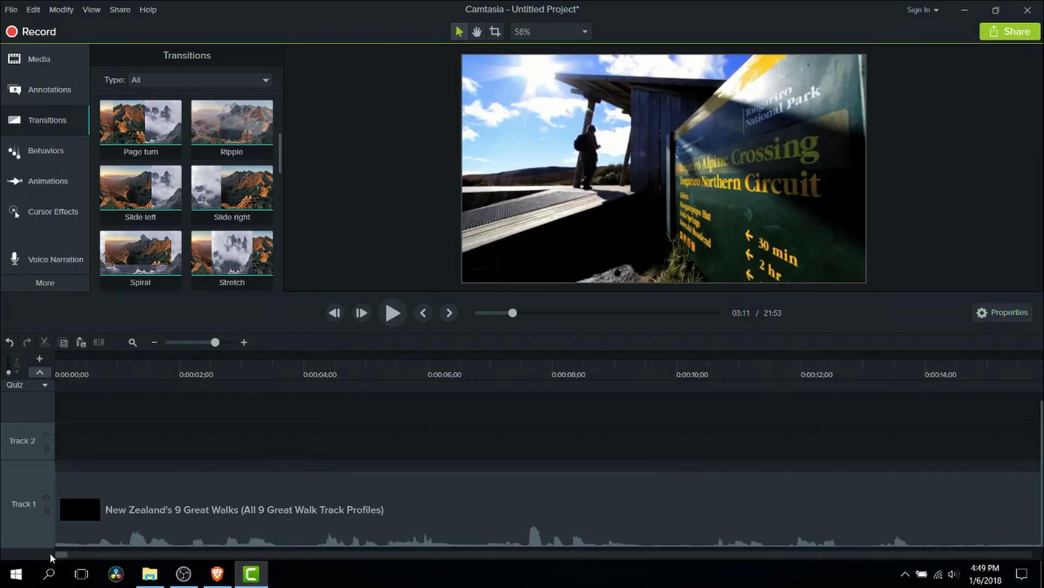
Step: Return the playhead to the timeline start and browse the annotation categories from Arrows & Lines through Sketch Motion
click(56, 370)
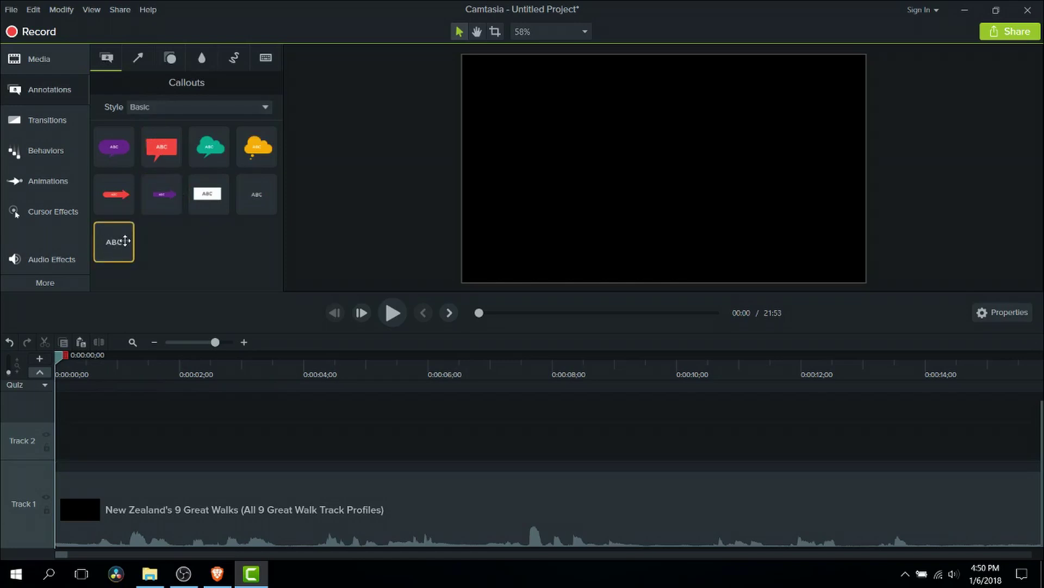
click(140, 58)
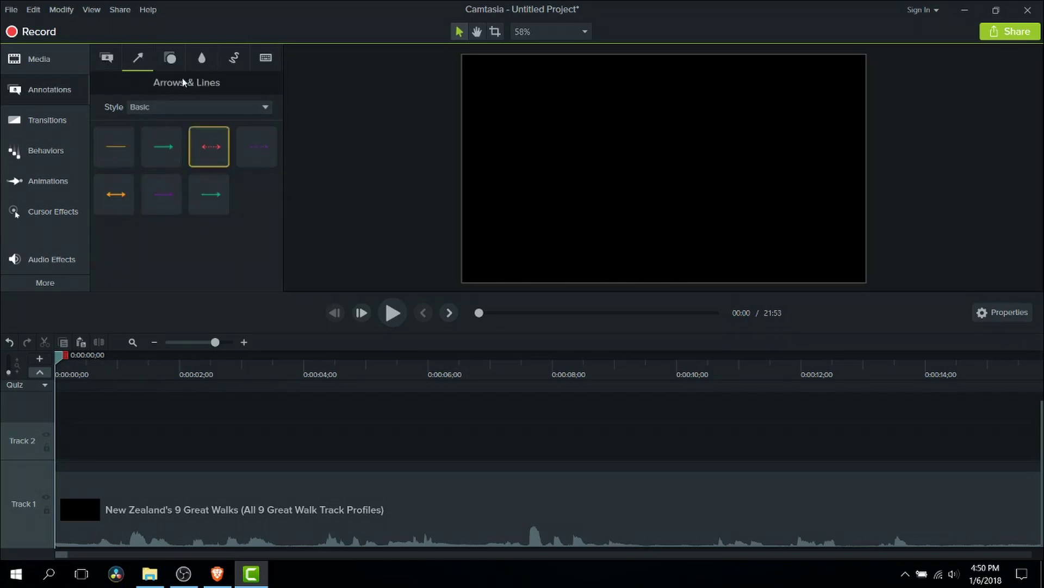
click(168, 60)
click(202, 58)
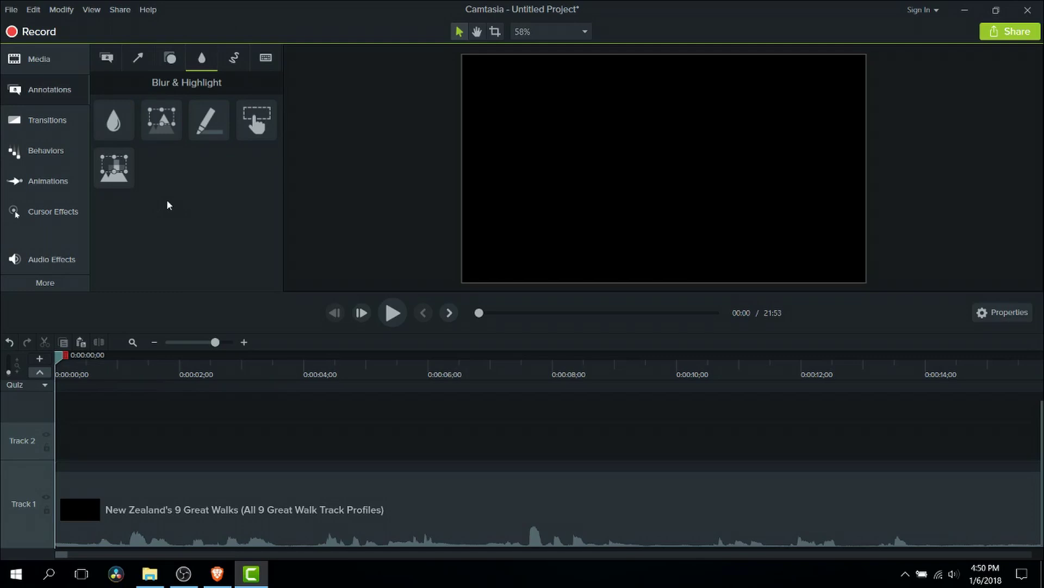
click(233, 61)
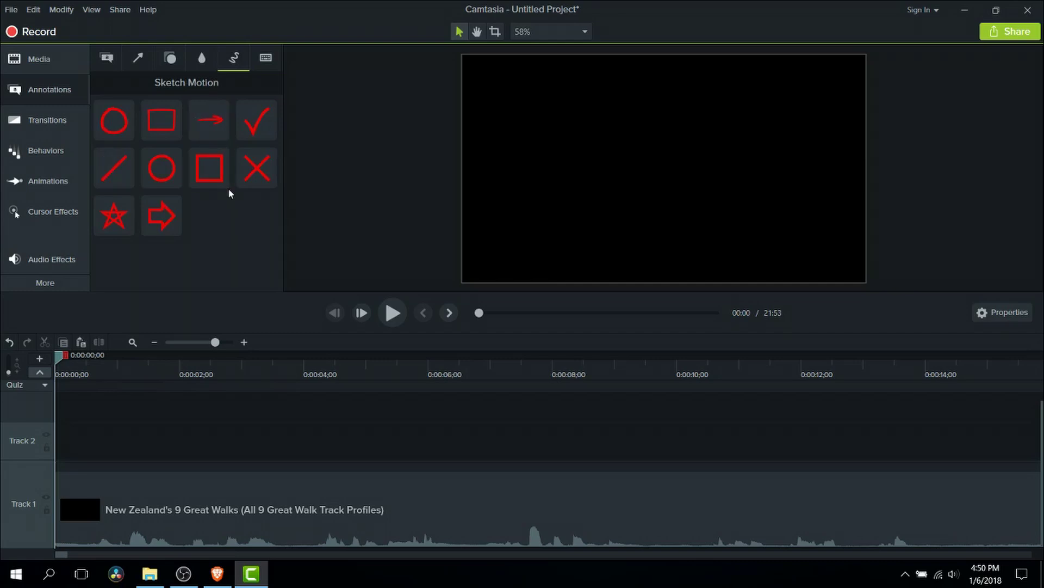
Step: Add a Sketch Motion arrow to Track 2 at about 0:00:01 and preview its drawing animation
mouse_move(210, 120)
mouse_down()
mouse_move(161, 272)
mouse_move(136, 447)
mouse_up()
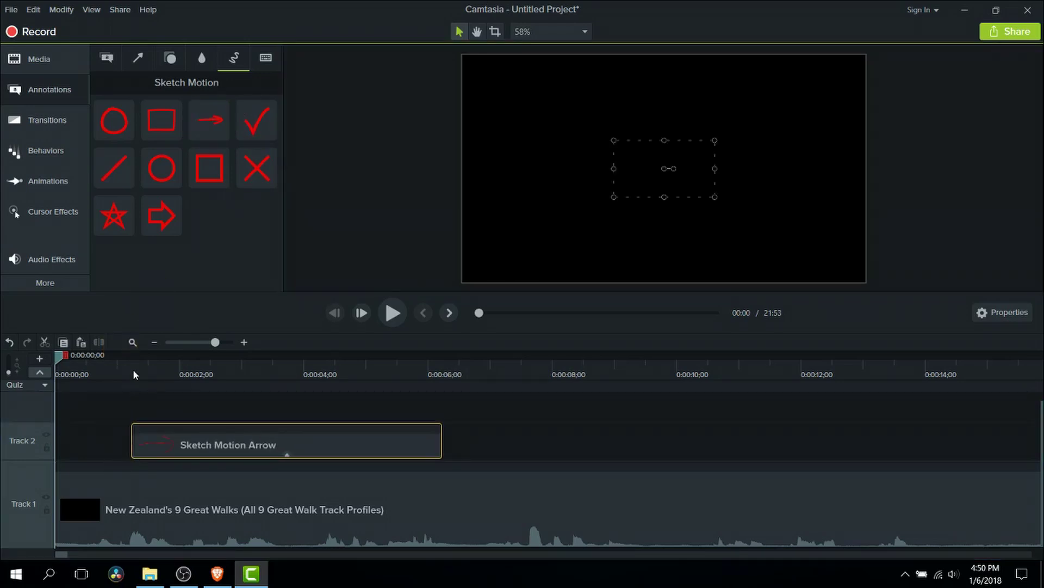
click(134, 372)
drag(133, 369, 129, 369)
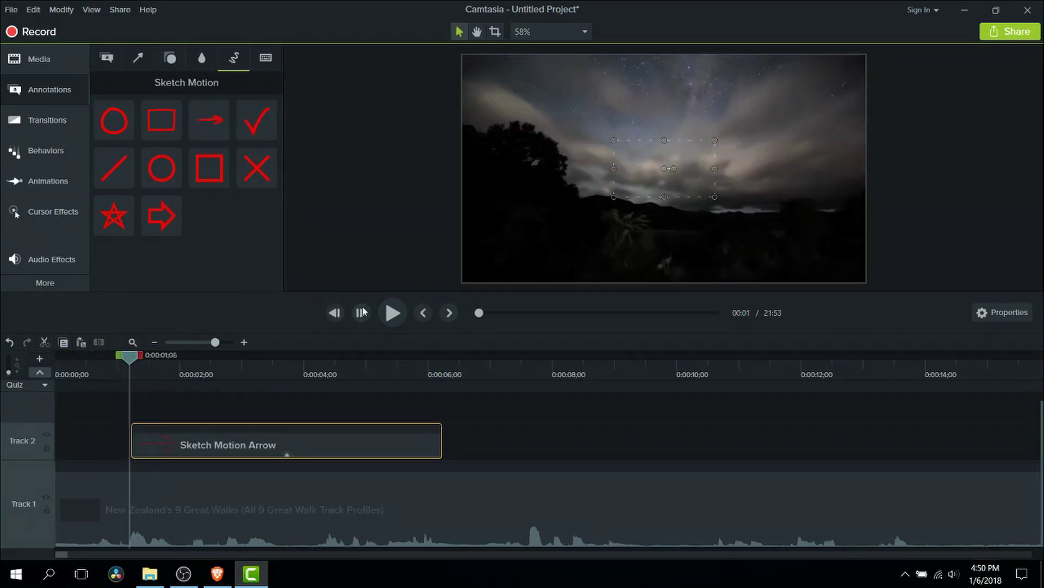
click(400, 312)
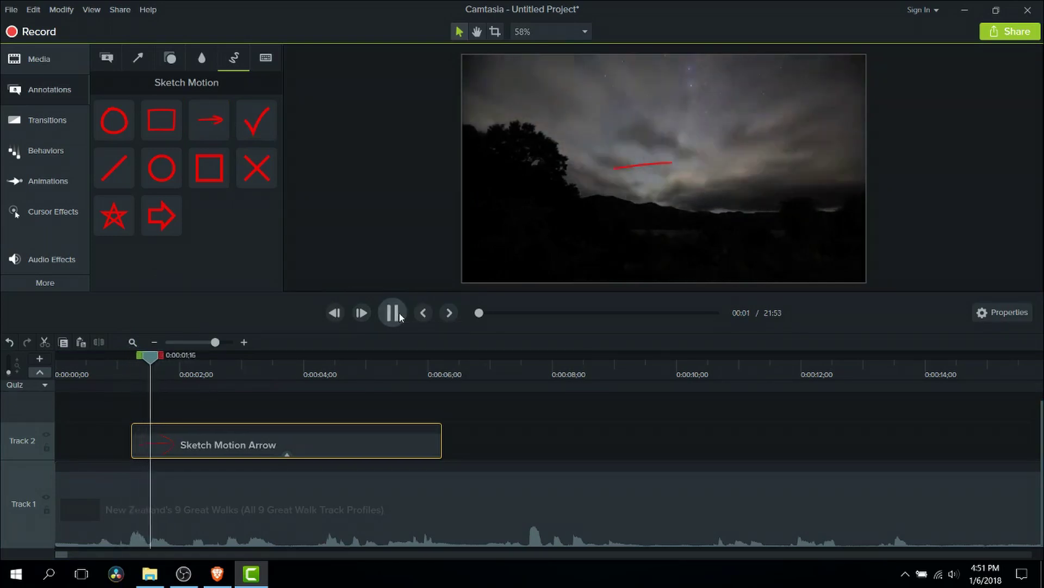
click(399, 312)
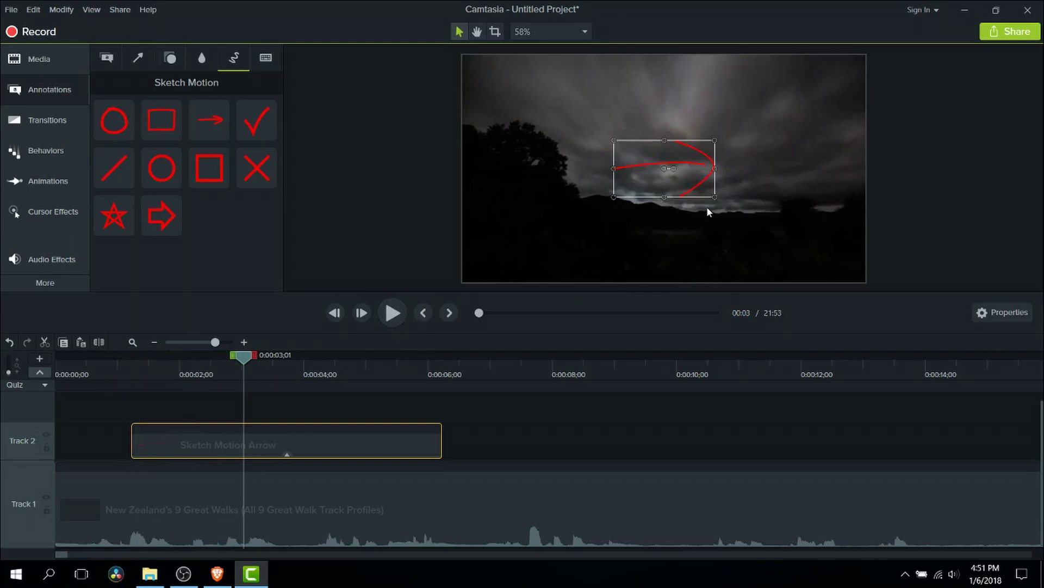
Step: Enlarge the Sketch Motion arrow on the canvas and move it toward the right side of the frame
mouse_move(715, 198)
mouse_down()
mouse_move(746, 229)
mouse_move(738, 221)
mouse_up()
mouse_move(686, 180)
mouse_down()
mouse_move(678, 173)
mouse_move(670, 185)
mouse_move(698, 165)
mouse_move(690, 173)
mouse_move(727, 177)
mouse_move(727, 192)
mouse_move(751, 195)
mouse_up()
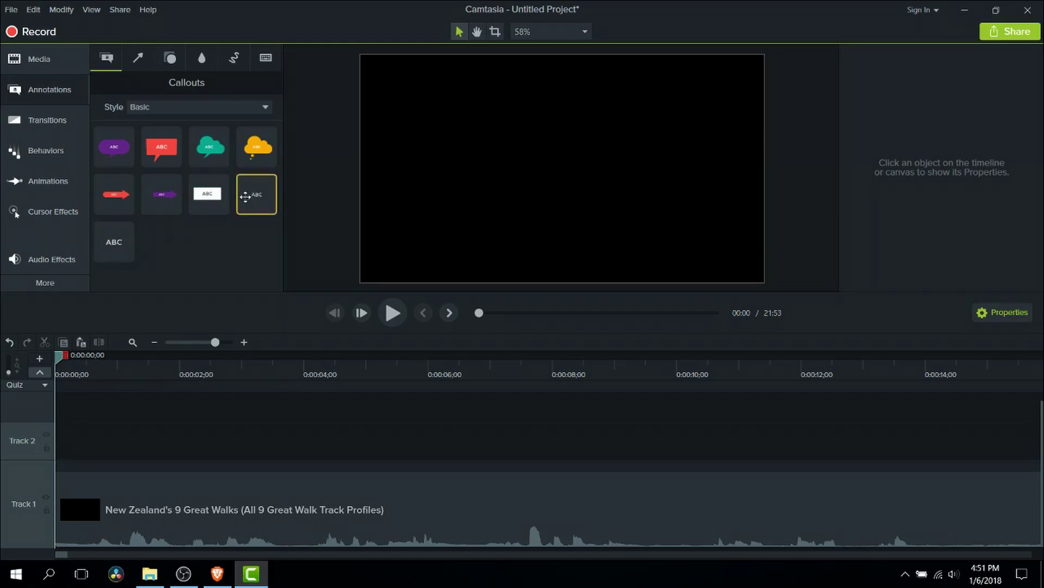
Step: Add the plain ABC text callout at the start of Track 2 and set its font to BigNoodleTitling
drag(112, 240, 57, 445)
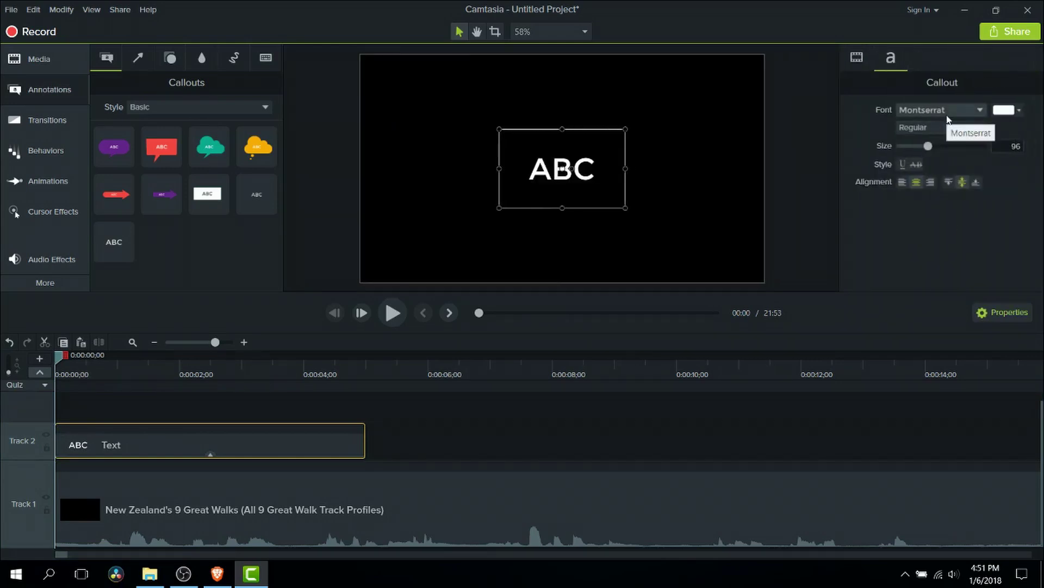
click(947, 119)
scroll(947, 144, up, 10)
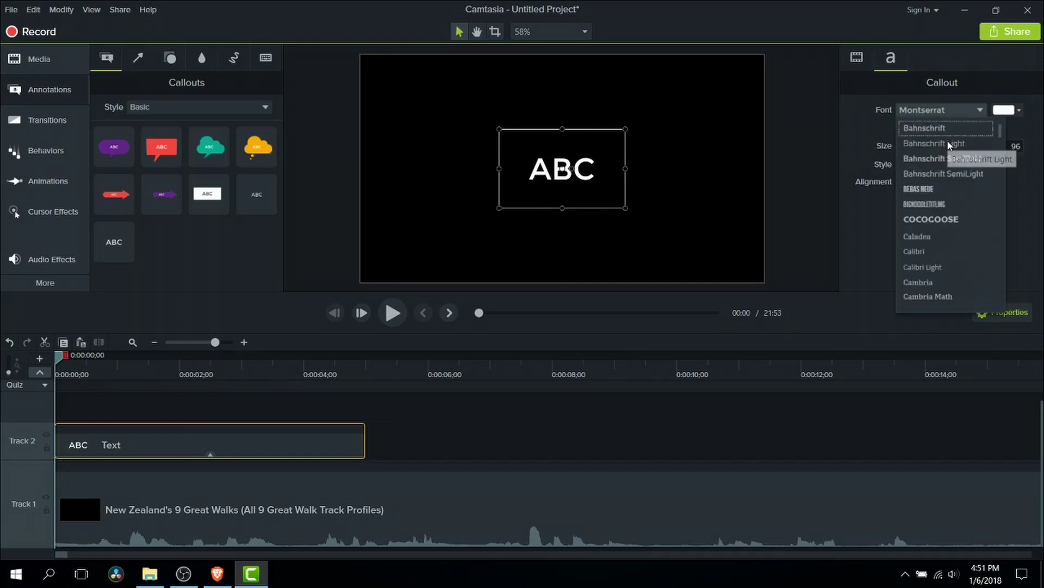
click(945, 203)
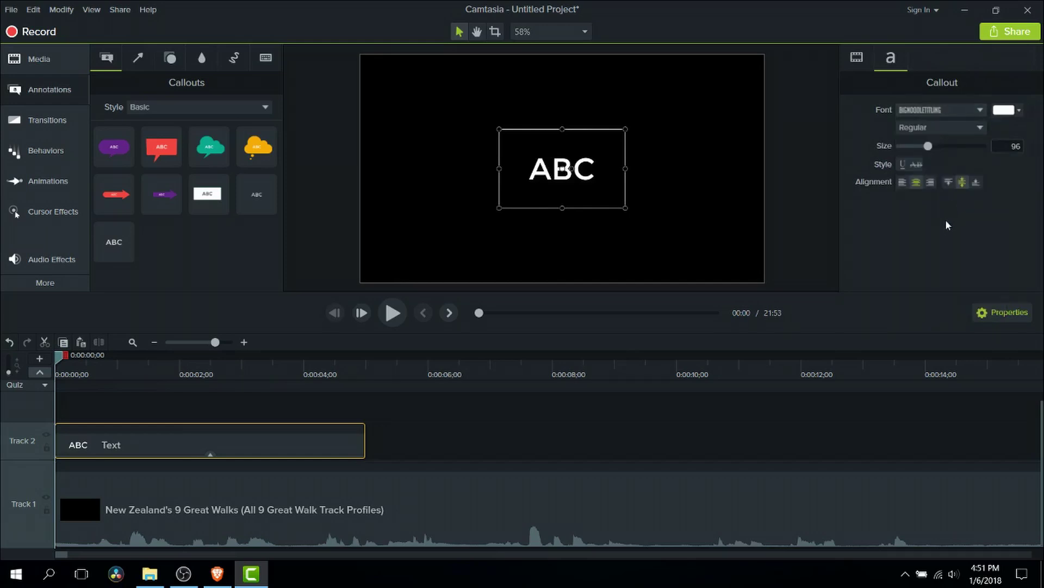
Step: Set the callout's text size to 197 and check the available font styles, keeping Regular
drag(928, 146, 963, 152)
click(964, 131)
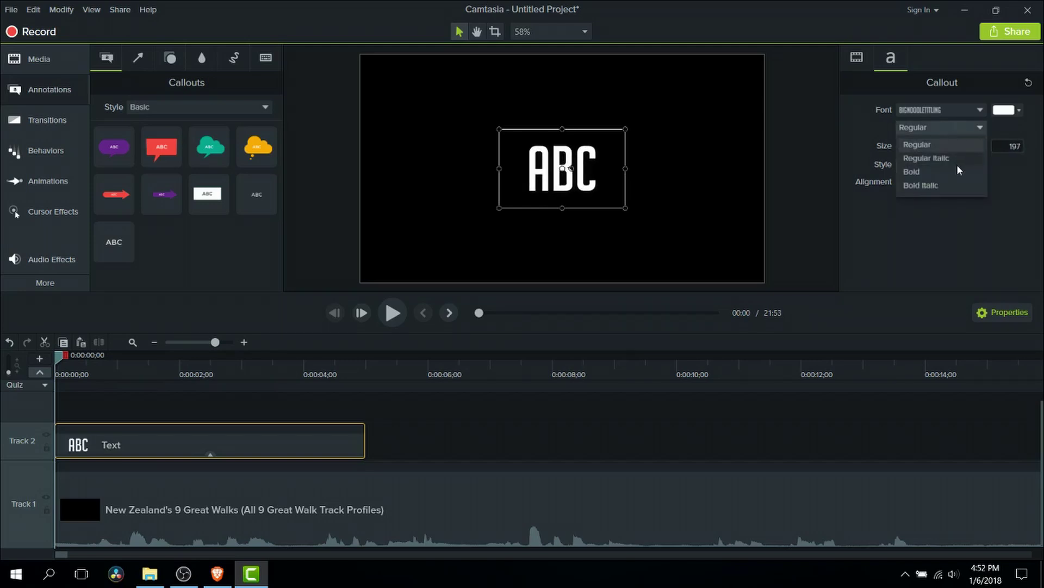
click(961, 133)
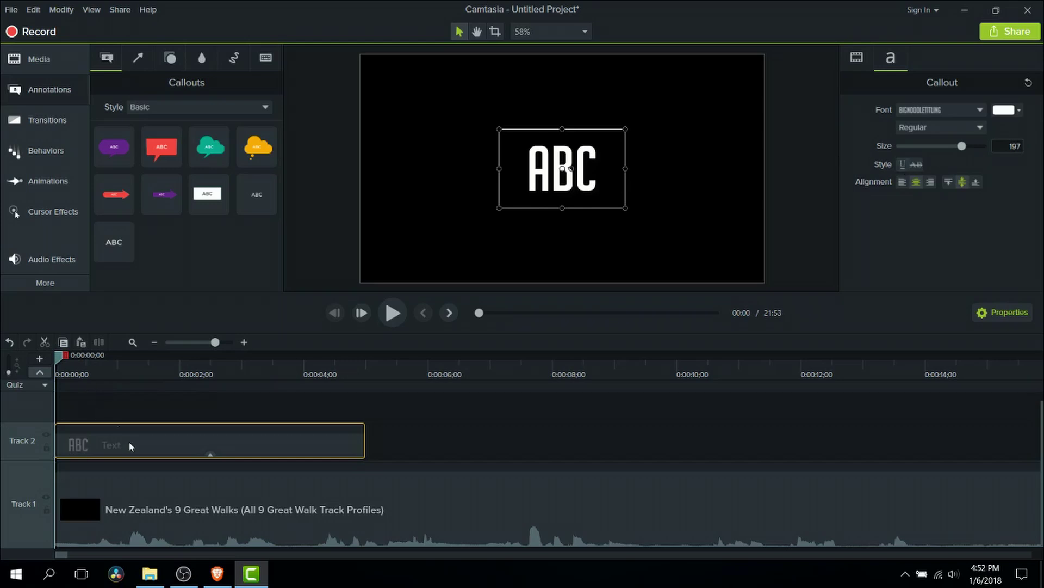
Step: Move the playhead to 0:00:01;01 and put the ABC callout into text editing over the video image
double_click(562, 173)
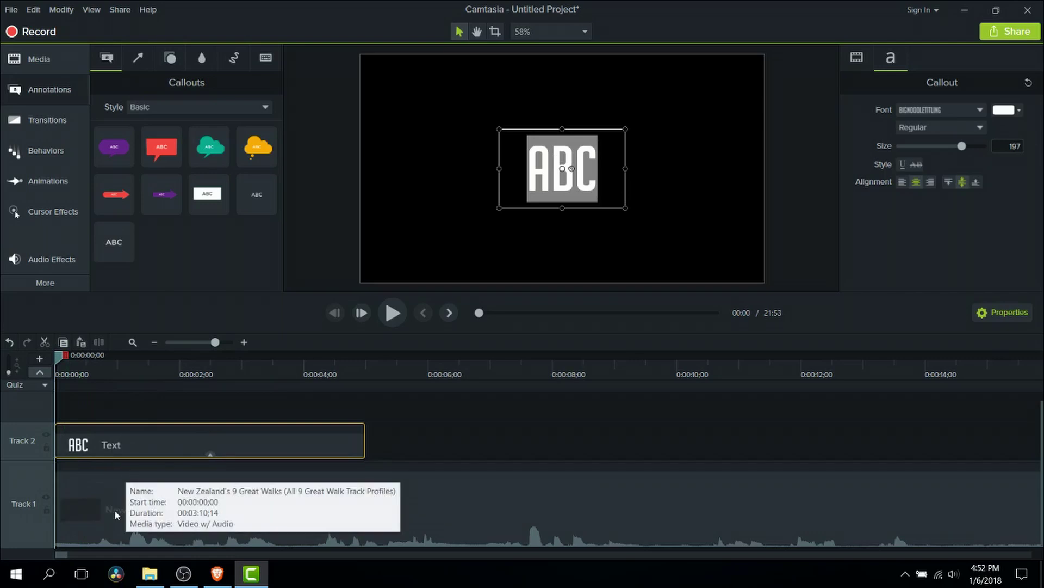
click(119, 371)
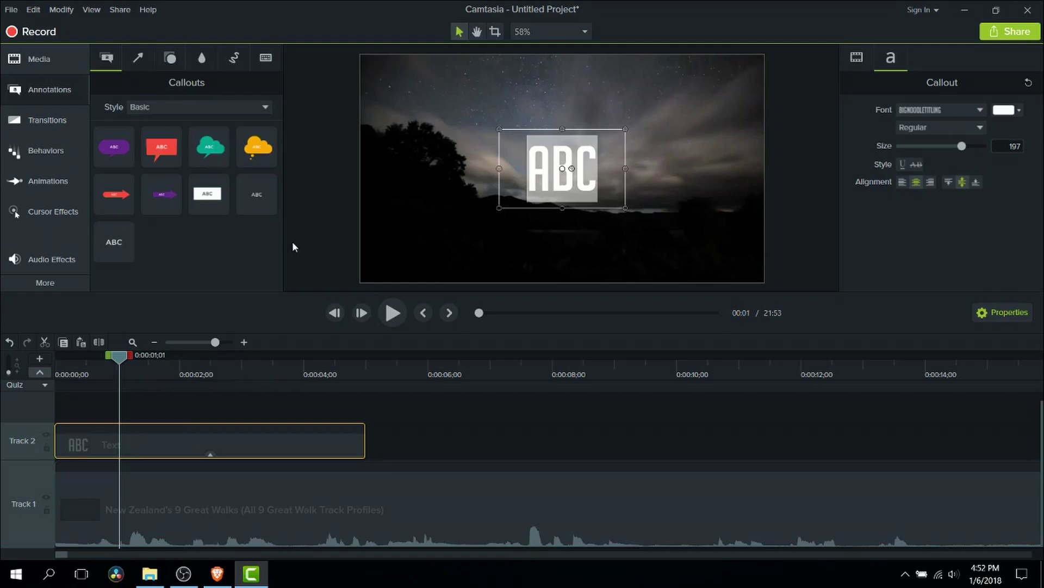
click(605, 180)
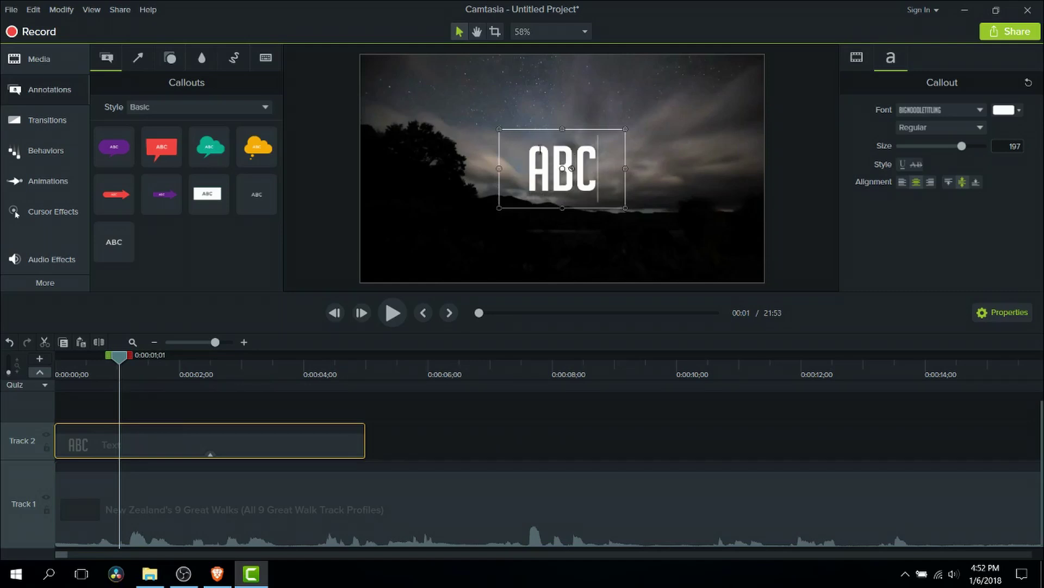
Step: Clear all of the callout's text and undo the deletion
key(ctrl+a)
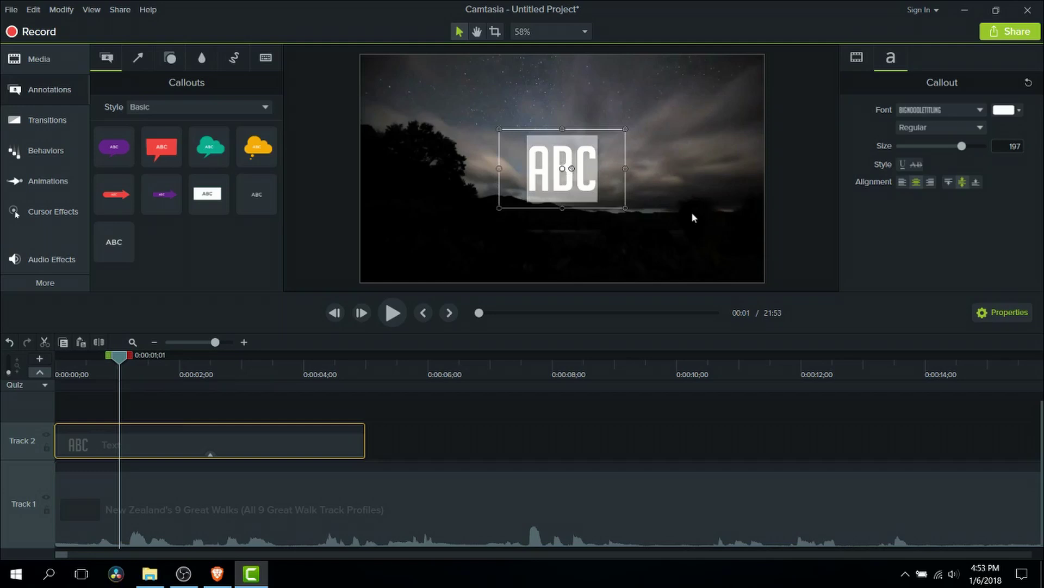
key(BackSpace)
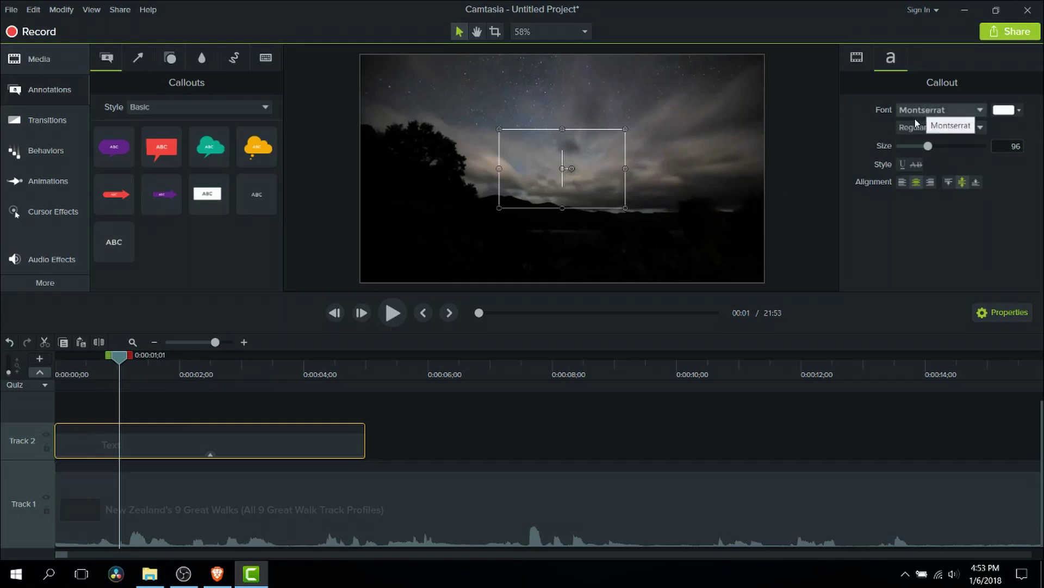
key(ctrl+z)
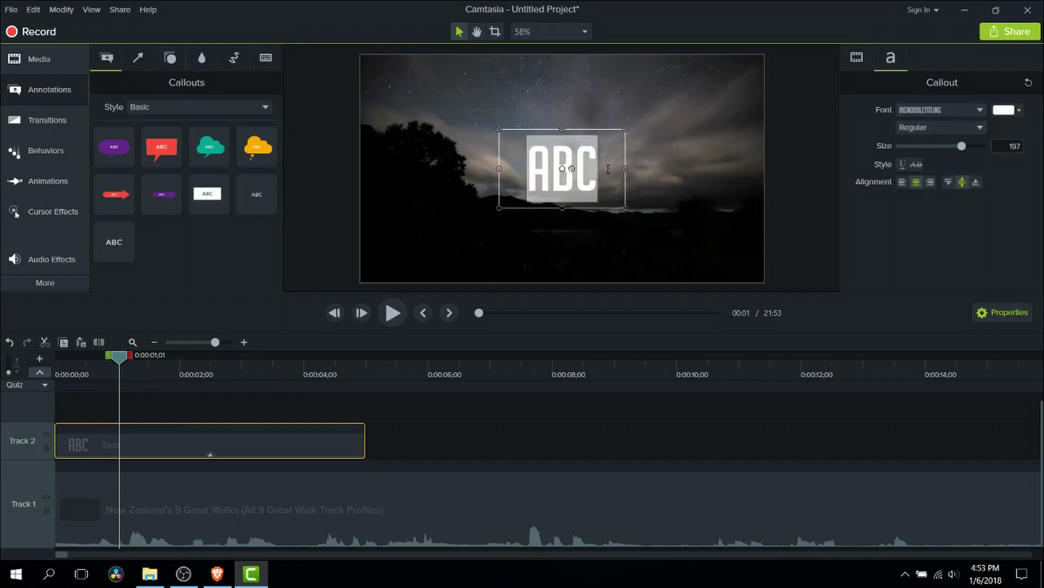
Step: Remove the B and C from the callout and enter CAMTASIA after the A, with TUTORIAL on a second line
key(BackSpace)
key(BackSpace)
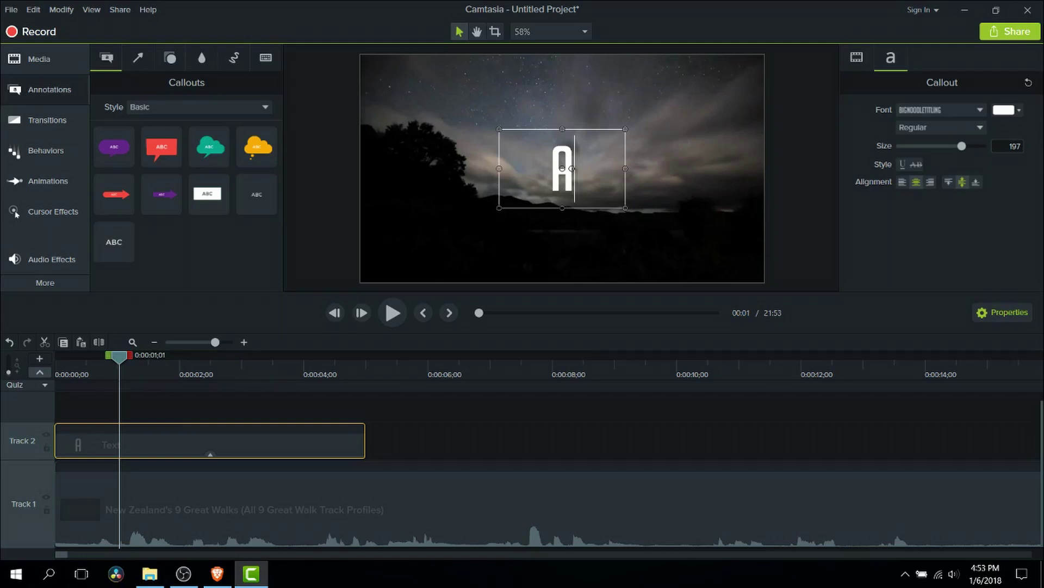
text(CAMTA)
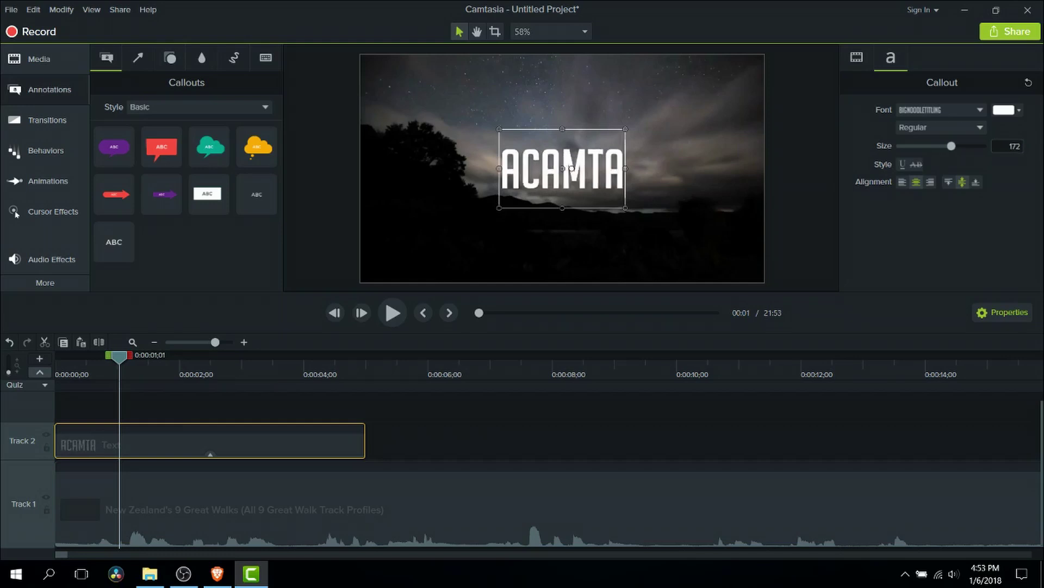
text(SIA)
key(Return)
text(TU)
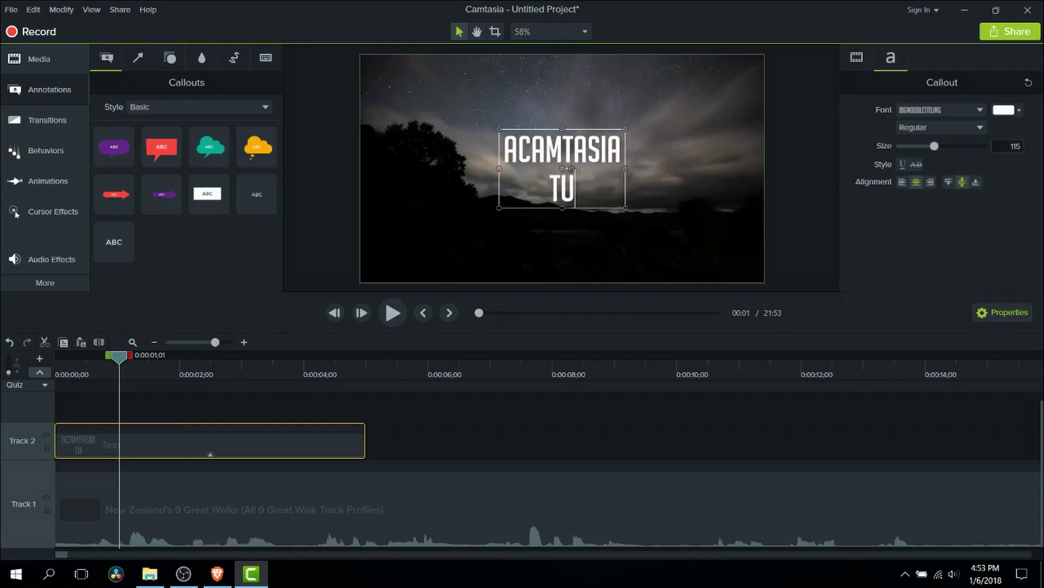
text(TORIAL)
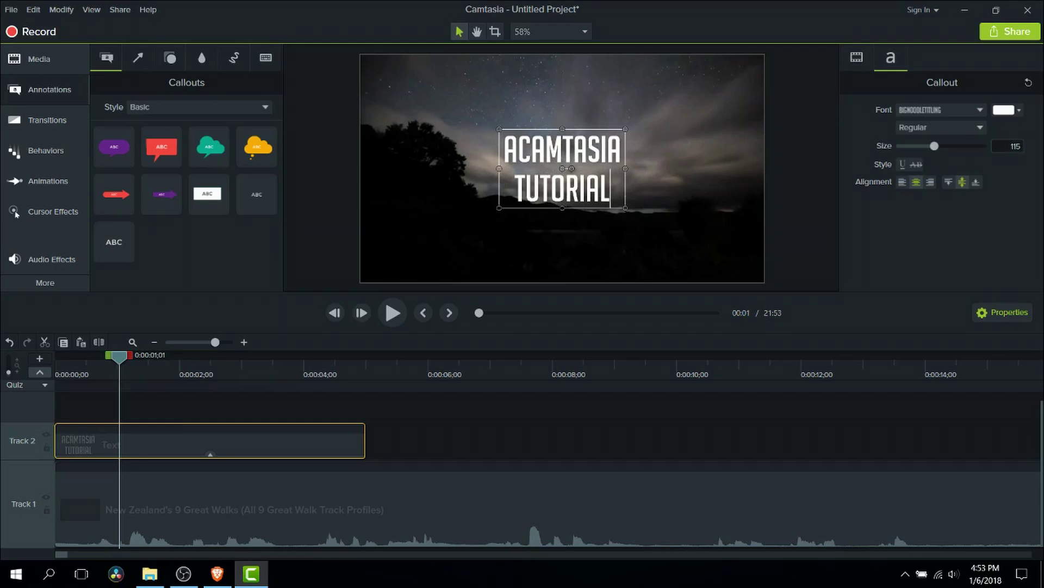
Step: Delete the stray leading A so the callout's first line reads CAMTASIA
key(Up)
key(Left)
key(Left)
key(Left)
key(Left)
key(Left)
key(Left)
key(Left)
key(BackSpace)
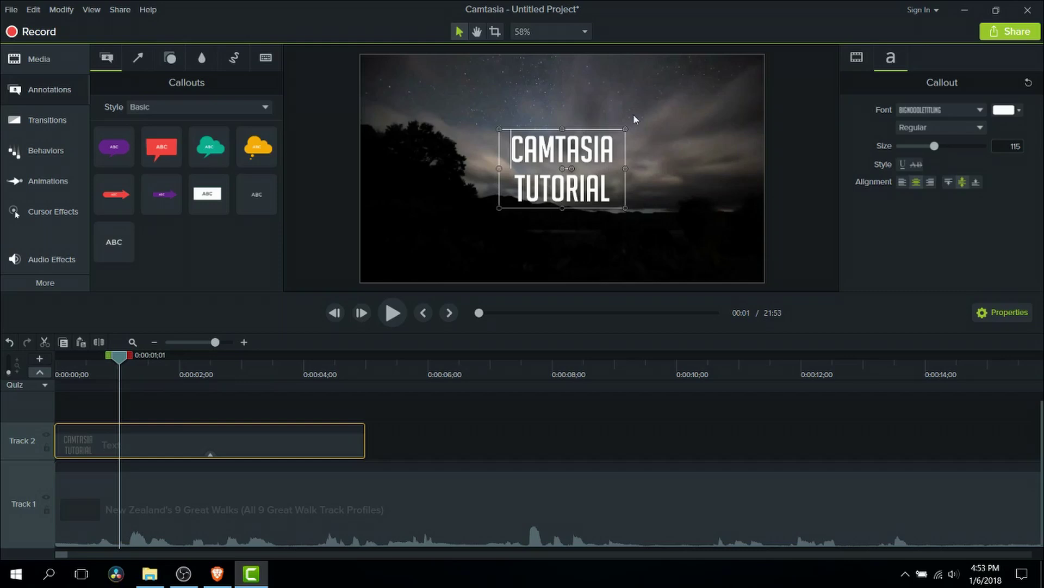
Step: Enlarge the CAMTASIA TUTORIAL text box on the canvas and center it in the frame
drag(625, 207, 720, 268)
drag(645, 175, 599, 144)
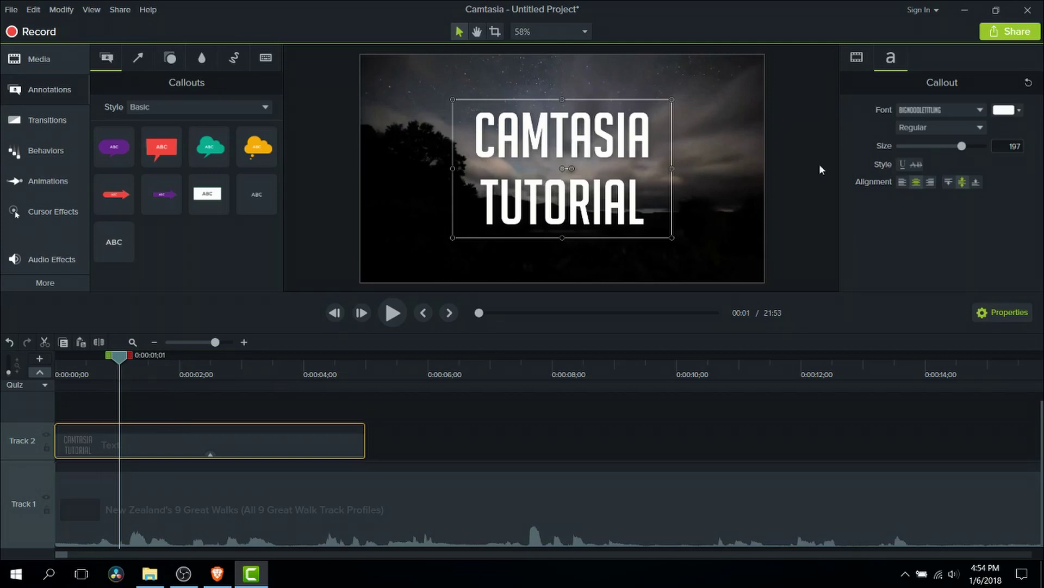
Step: Try underlining the title text and turn the underline off again
click(903, 163)
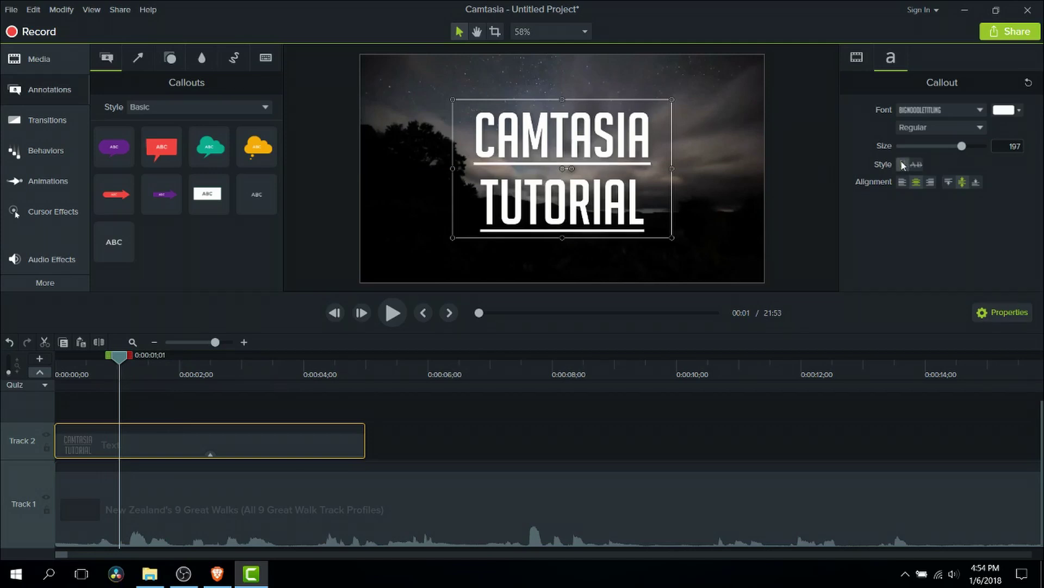
click(902, 164)
Step: Try orange and black as the title's text color
click(1006, 110)
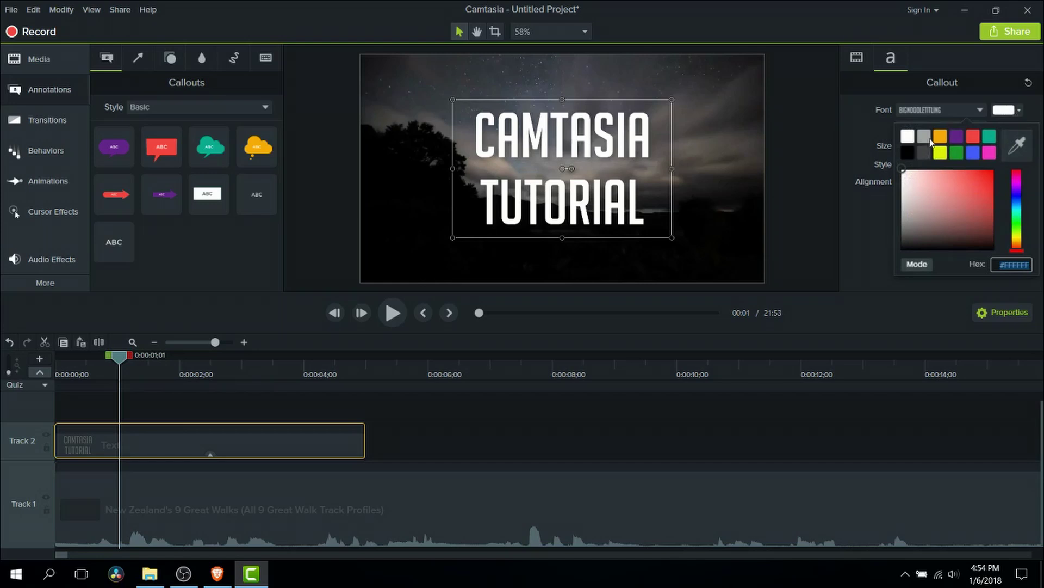
click(940, 136)
click(1007, 110)
click(1009, 113)
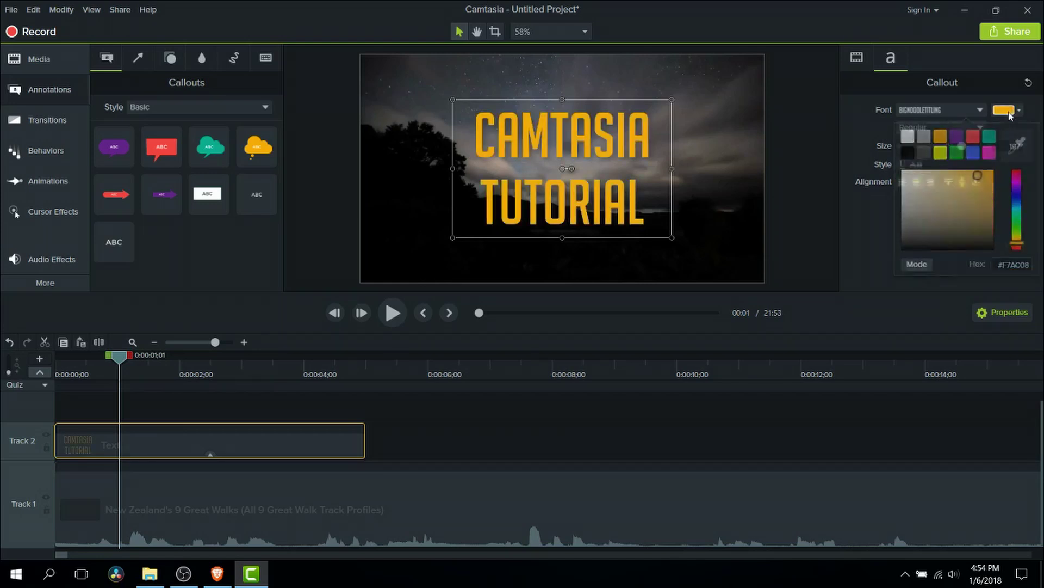
click(908, 152)
Step: Try the custom light blue #00CCFF for the title text and set the color back to white
click(1006, 110)
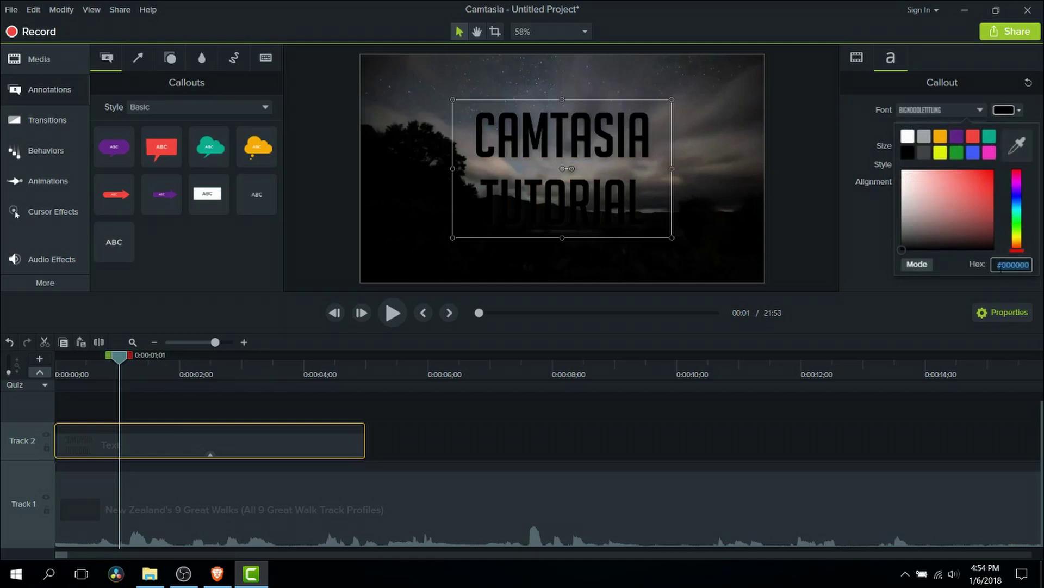
click(997, 266)
click(1030, 265)
mouse_move(1016, 232)
mouse_down()
mouse_move(1024, 186)
mouse_move(990, 173)
mouse_move(1022, 205)
mouse_move(1018, 218)
mouse_up()
drag(991, 180, 1017, 173)
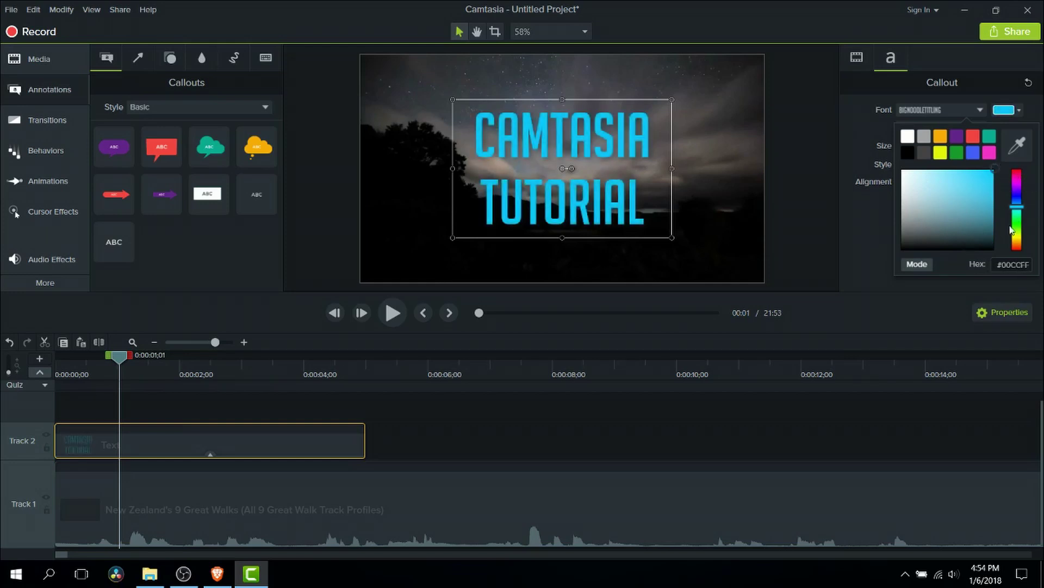
click(910, 138)
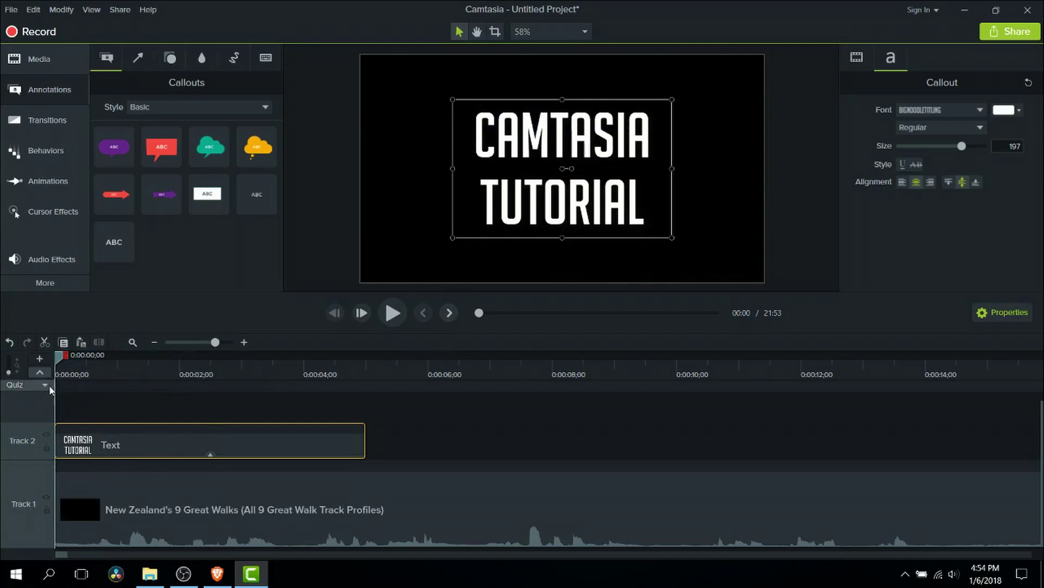
Step: Preview the title over the video from the timeline start, pause playback, and return the playhead to the beginning
click(397, 315)
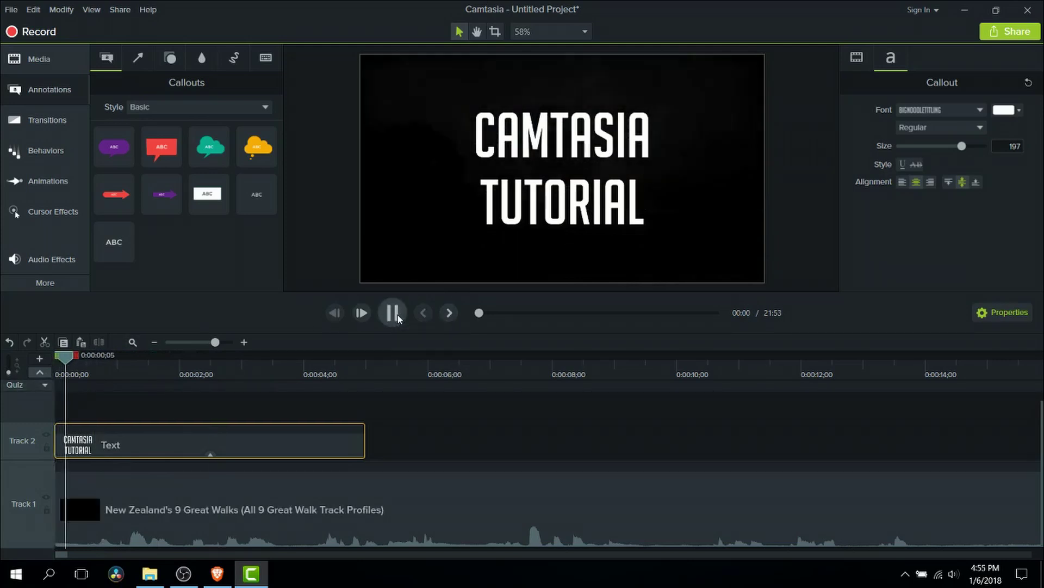
click(187, 578)
click(187, 578)
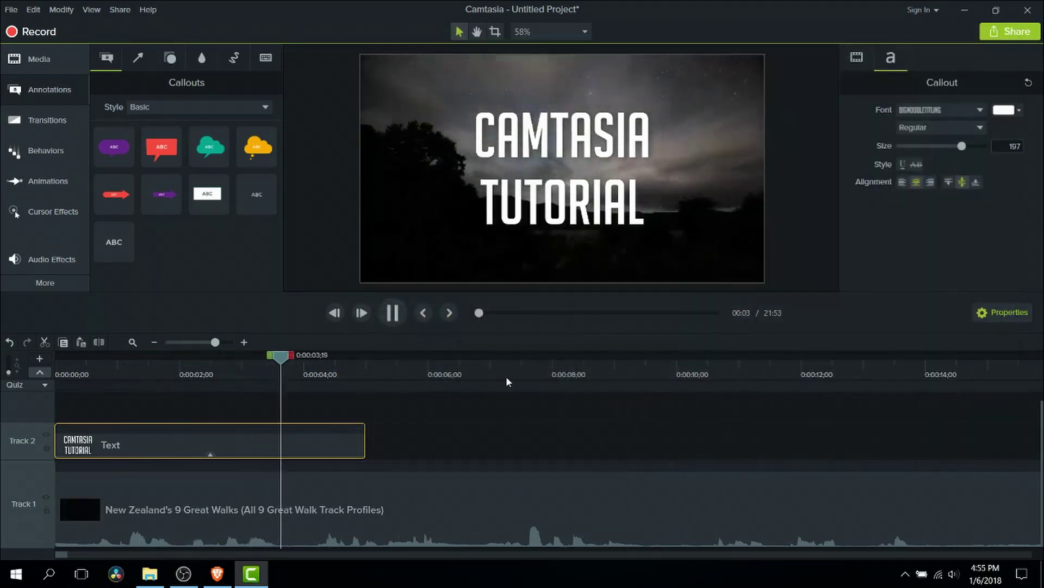
click(401, 316)
key(ctrl+Home)
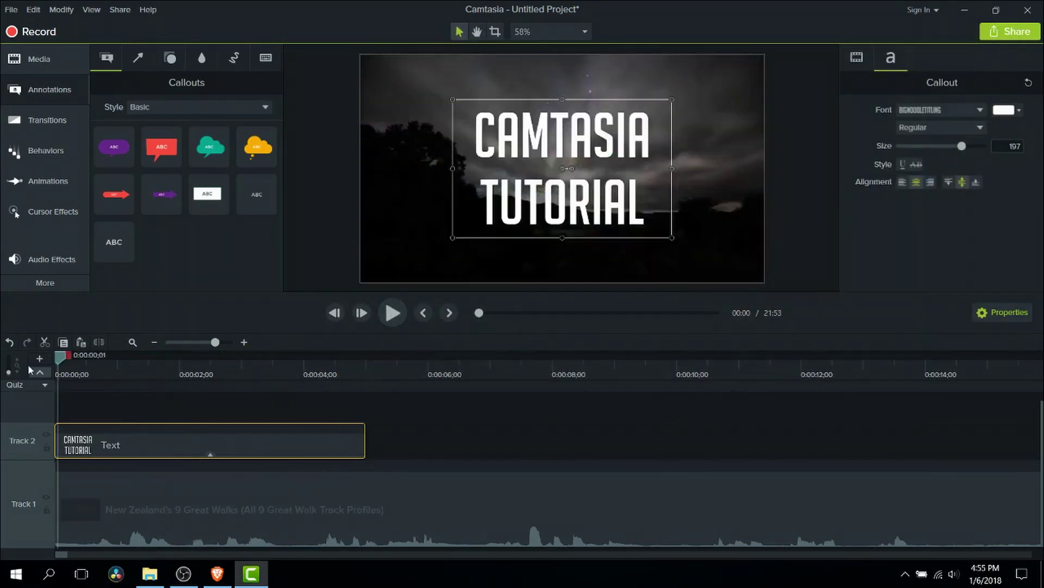
Step: Trim the end of the title clip on Track 2 to about the 4-second mark
click(293, 371)
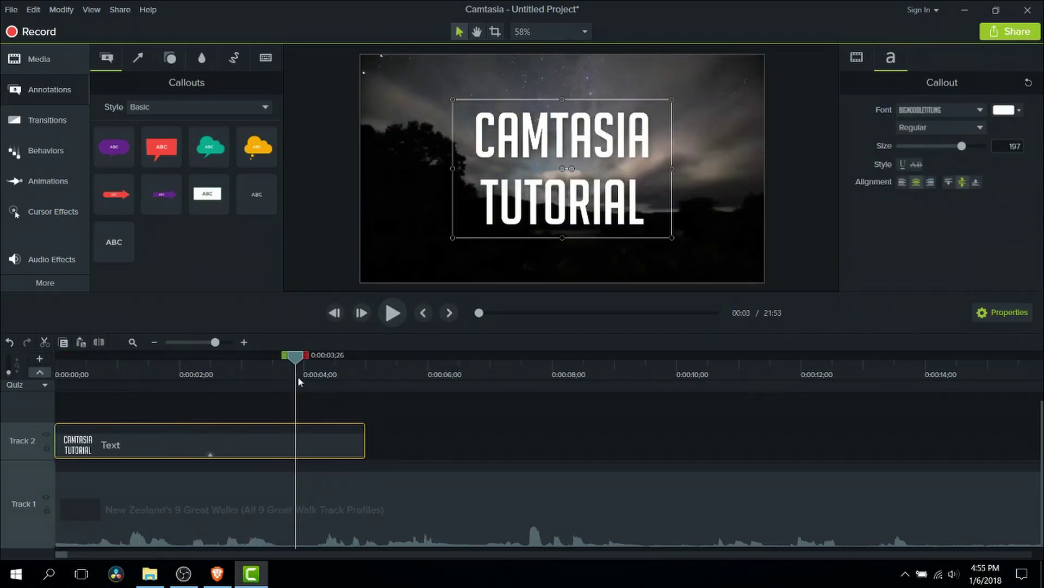
mouse_move(296, 360)
mouse_down()
mouse_move(344, 366)
mouse_move(305, 364)
mouse_up()
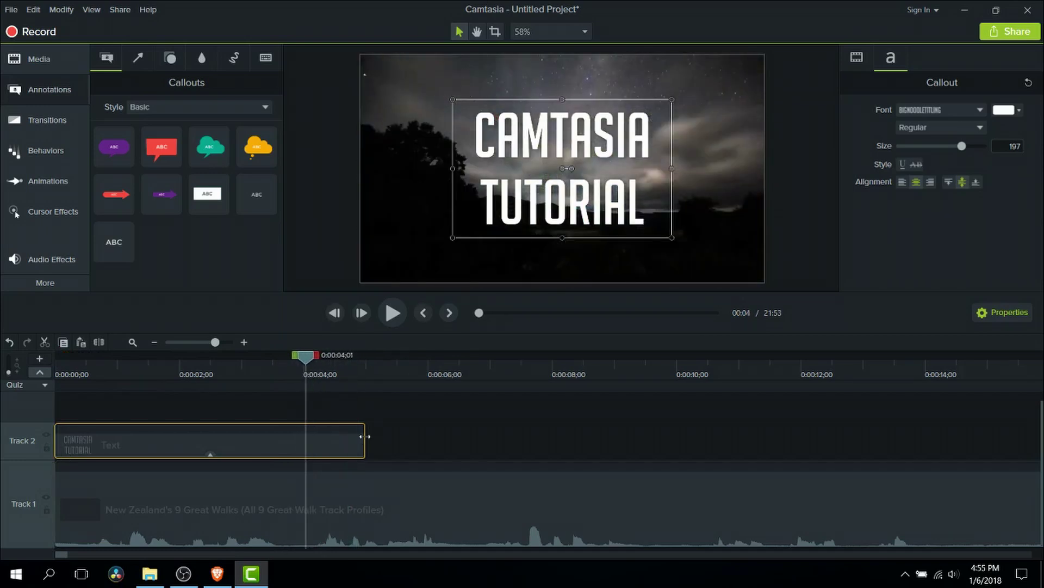
drag(364, 436, 305, 436)
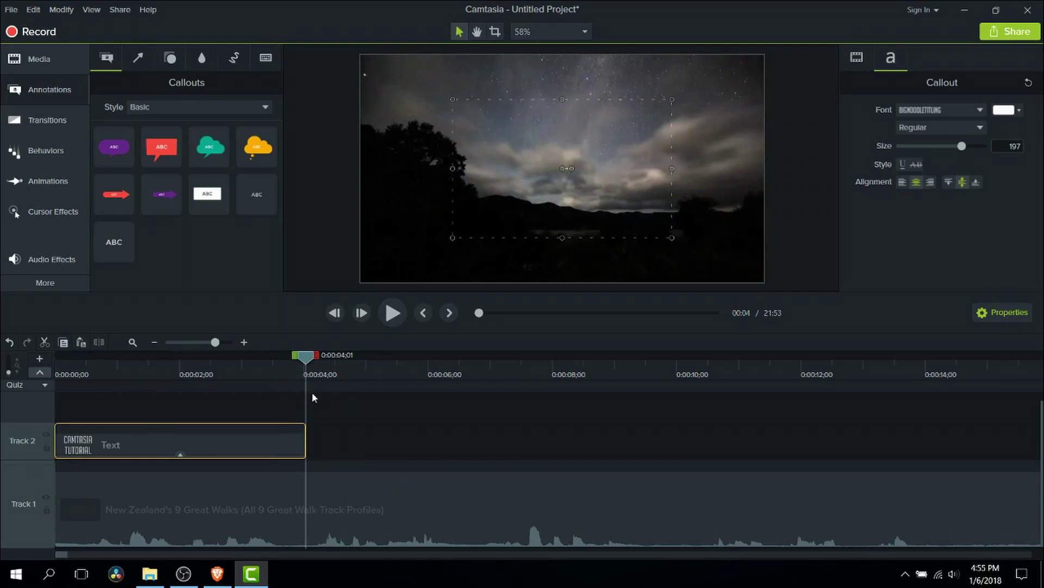
Step: Apply the Pixelate transition to both ends of the title clip
mouse_move(308, 363)
mouse_down()
mouse_move(346, 365)
mouse_move(47, 377)
mouse_move(331, 375)
mouse_move(298, 375)
mouse_move(317, 377)
mouse_move(300, 385)
mouse_move(57, 361)
mouse_up()
key(t)
scroll(262, 223, down, 2)
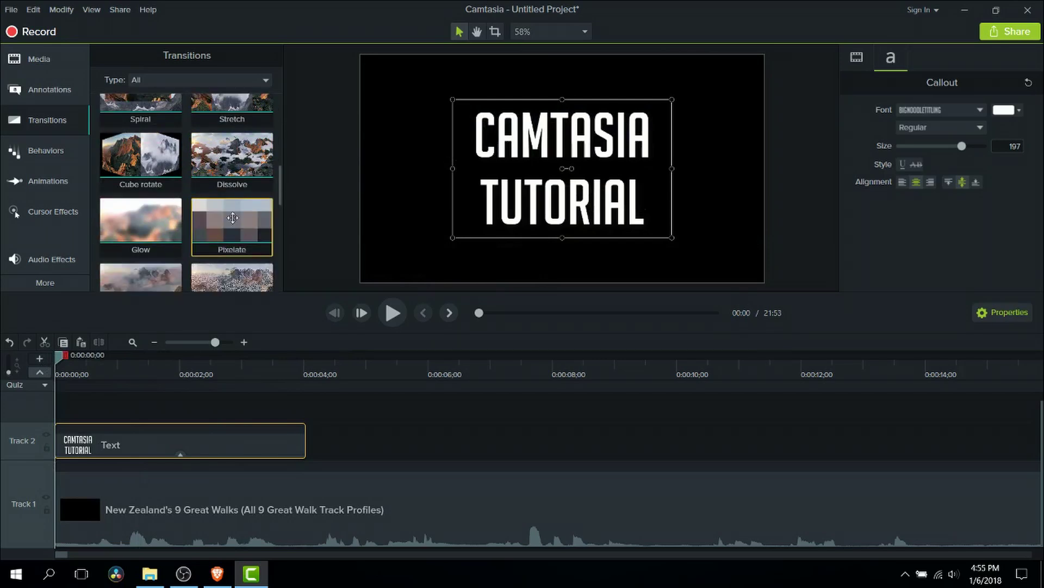
drag(228, 215, 291, 451)
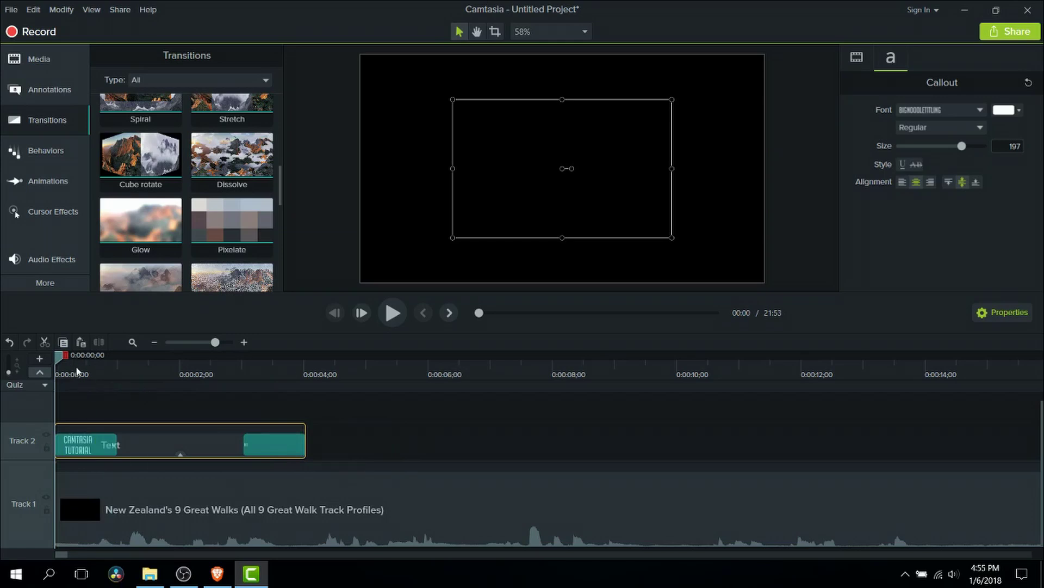
Step: Play the title from the timeline start to preview its Pixelate transitions, and pause once the title has ended
drag(66, 367, 48, 367)
key(space)
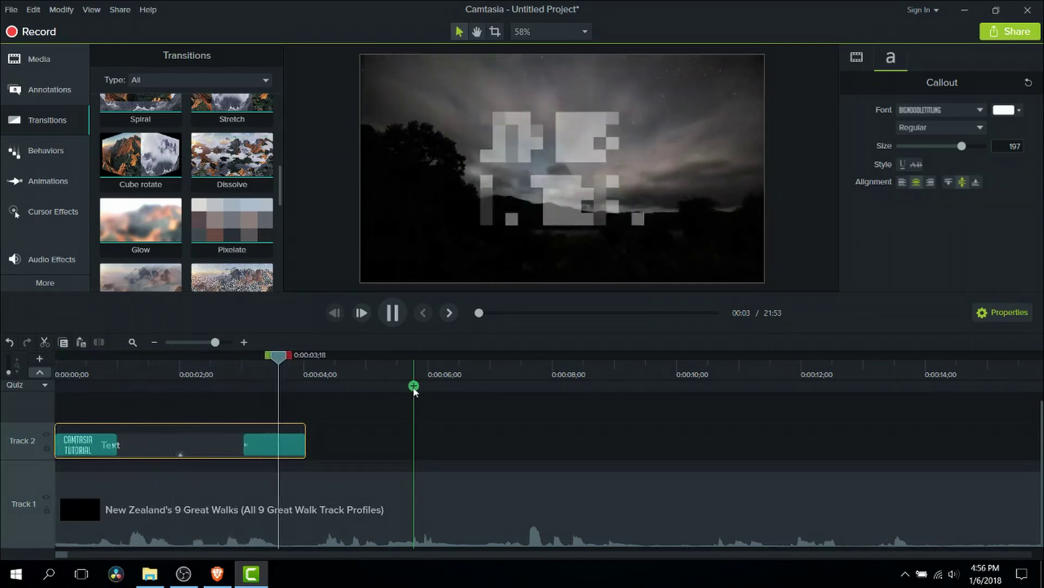
key(space)
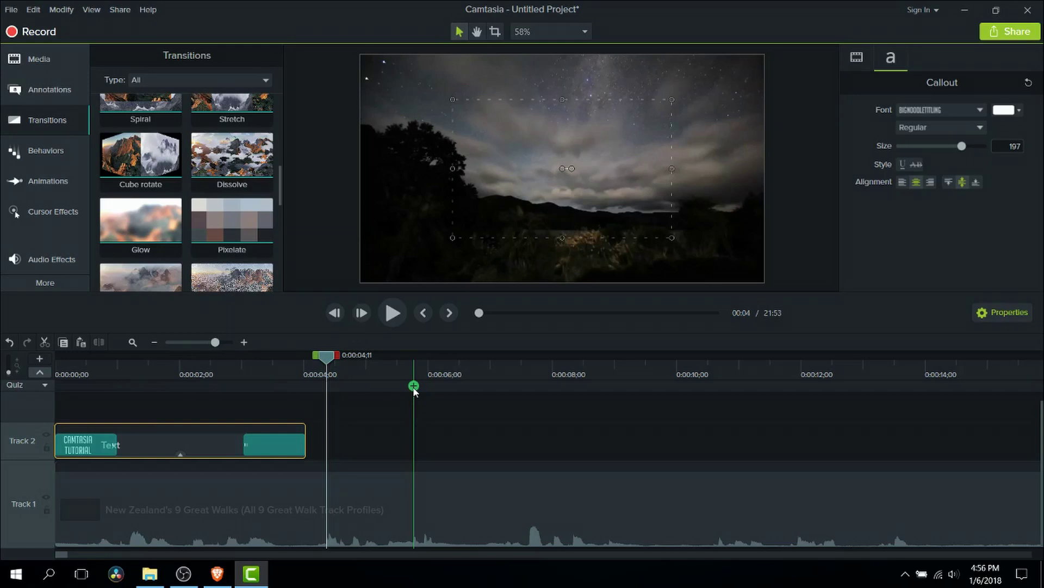
Step: Replace the title clip's opening transition with the Drifting behavior
click(49, 151)
click(64, 364)
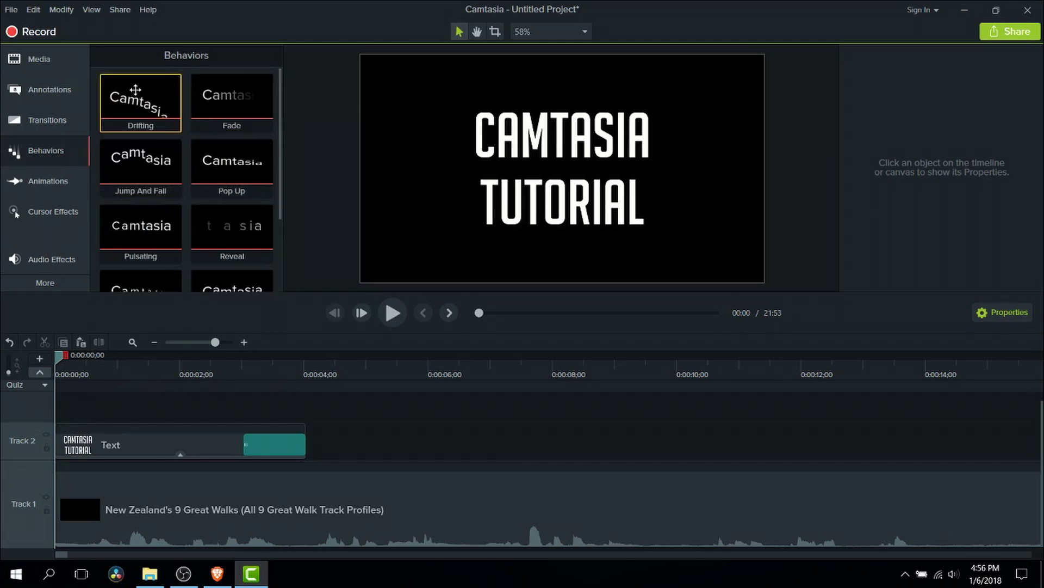
drag(136, 89, 106, 445)
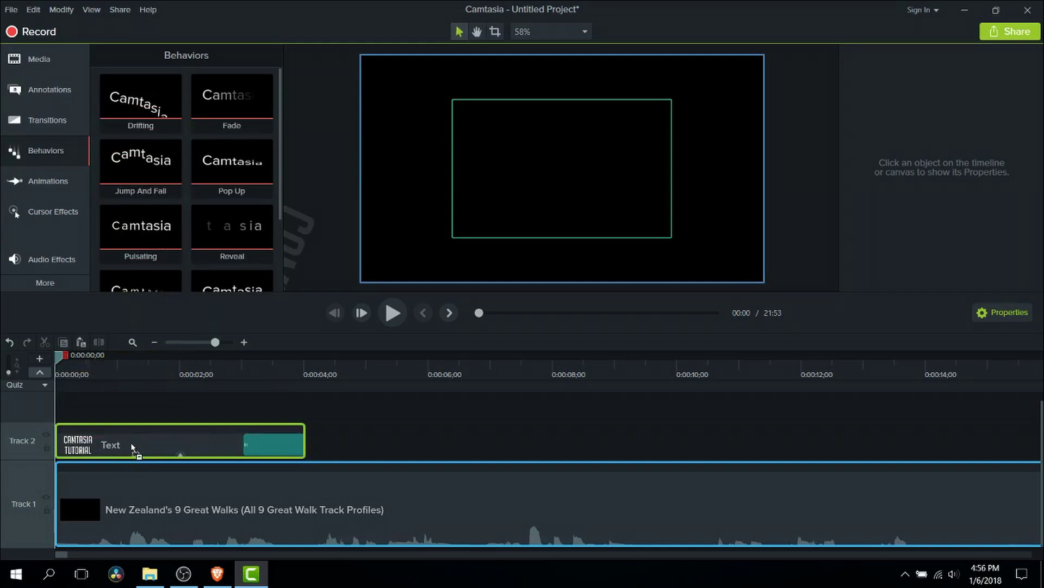
drag(132, 447, 133, 444)
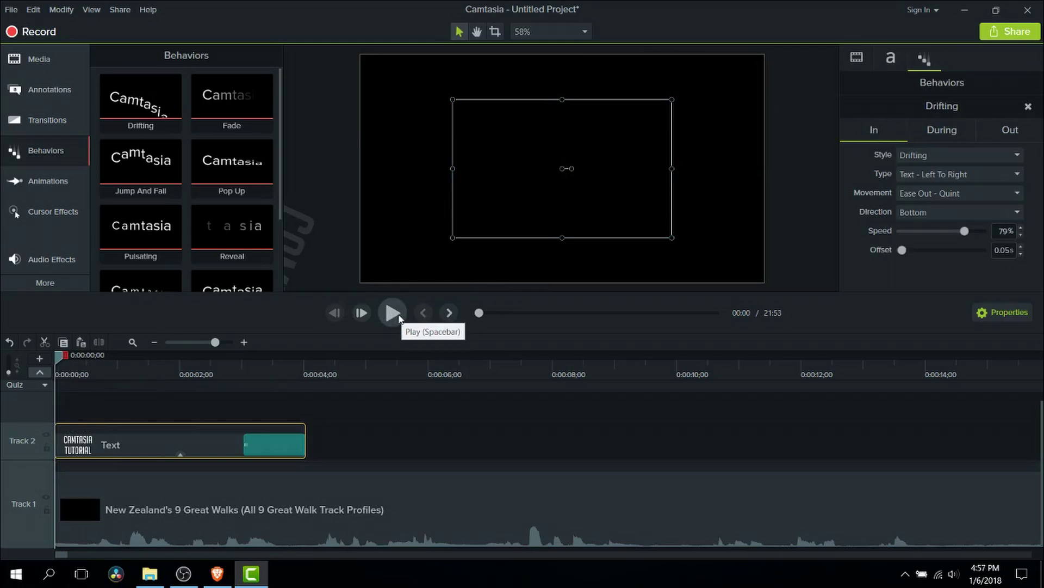
Step: Preview the title's Drifting behavior from the start, and replay it from about the 1-second mark
click(399, 315)
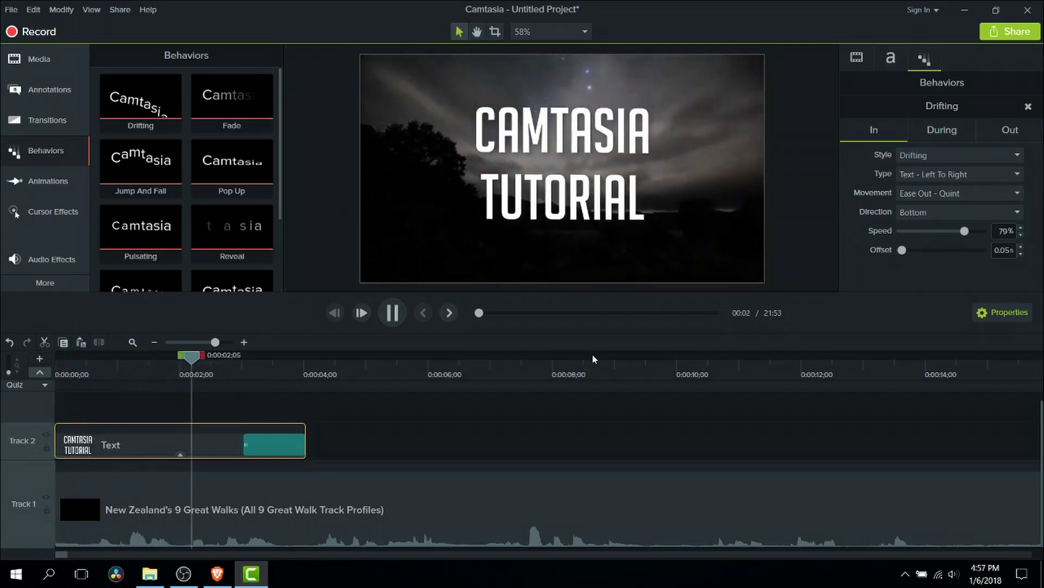
click(393, 313)
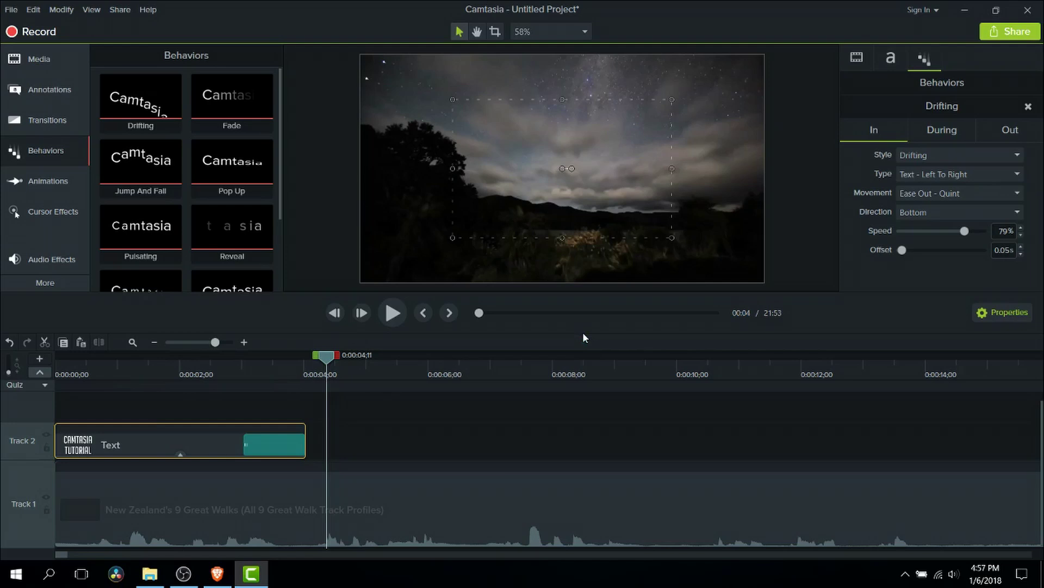
click(123, 373)
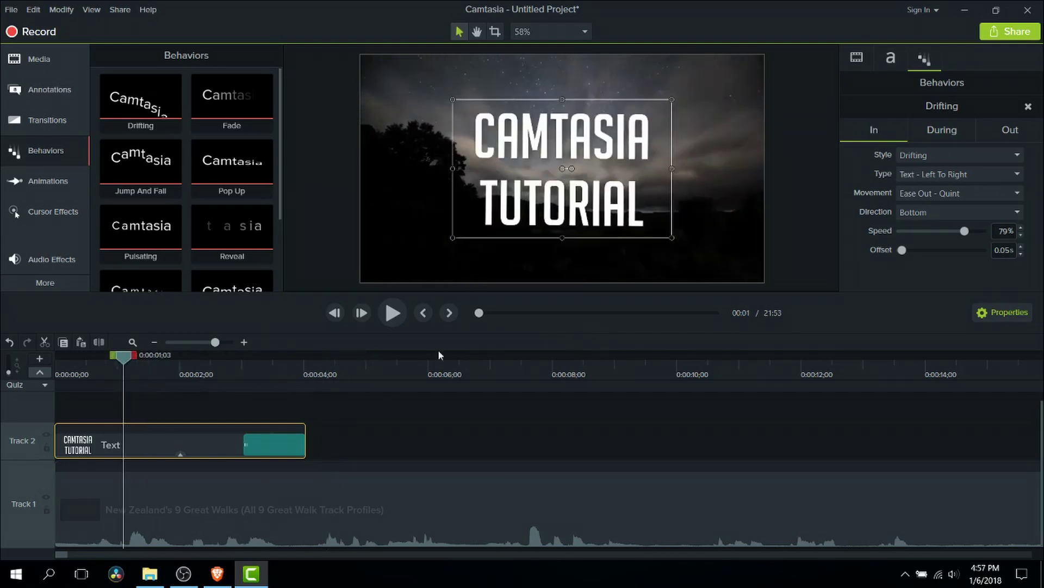
click(391, 313)
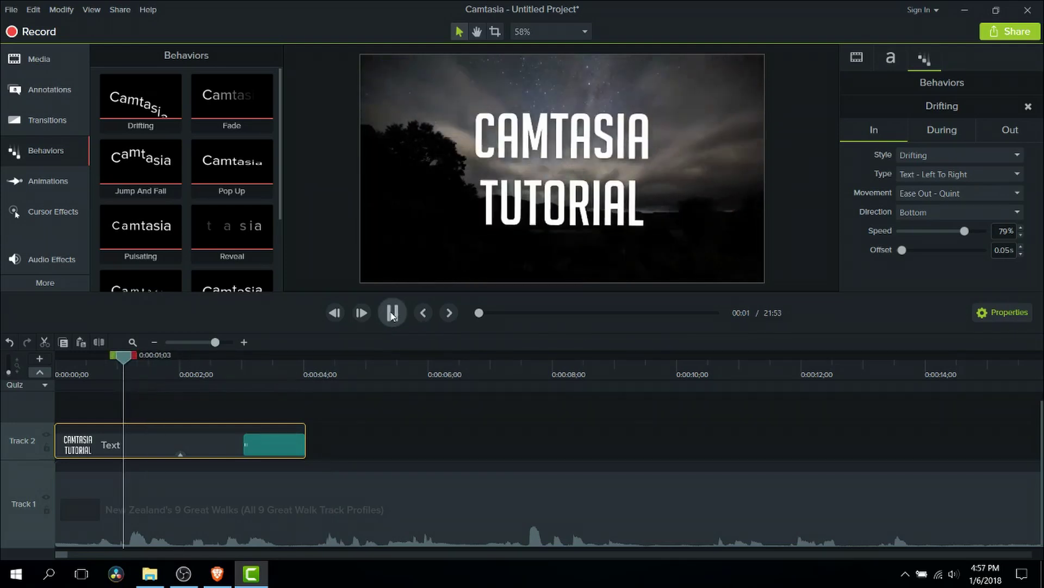
click(392, 314)
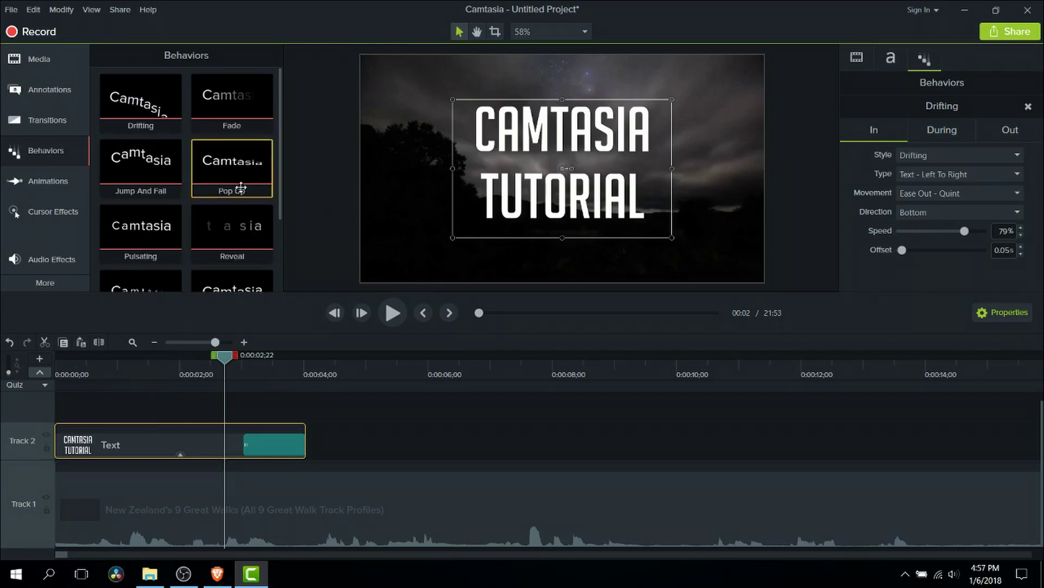
Step: Try the Text - Right To Left type for the title's Drifting entrance and preview it
drag(241, 184, 145, 476)
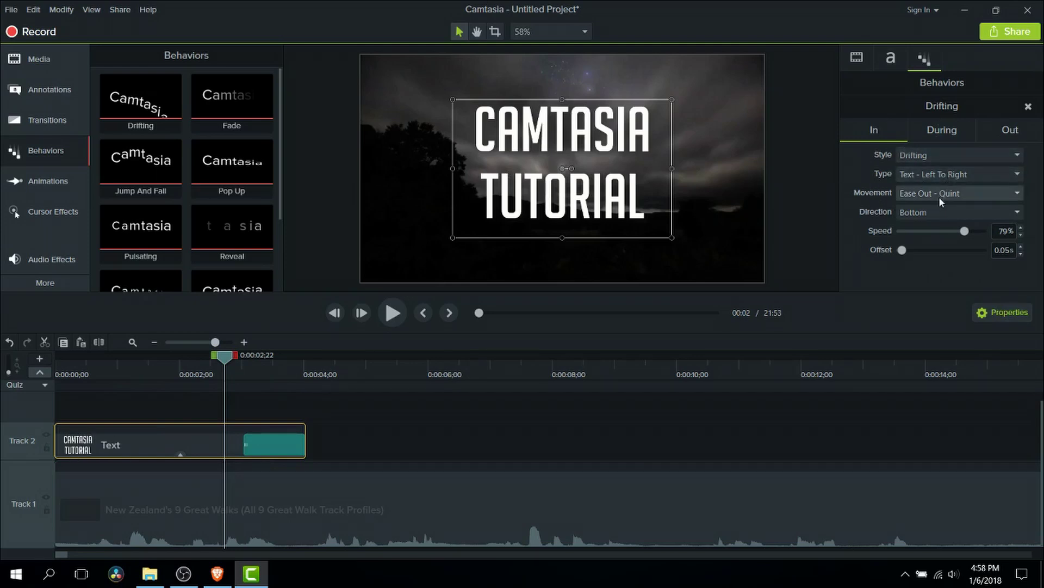
click(948, 174)
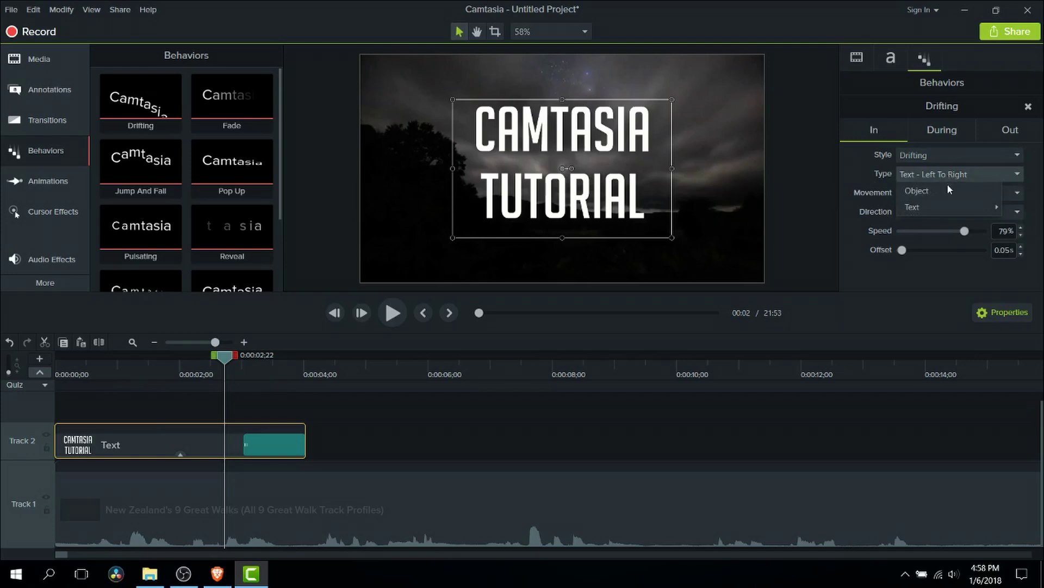
mouse_move(945, 206)
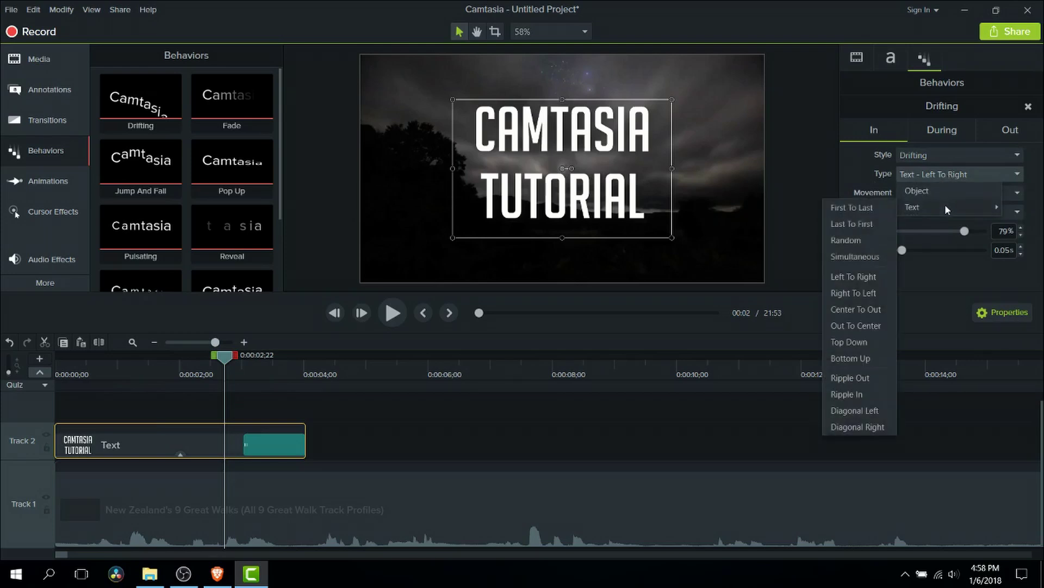
click(880, 293)
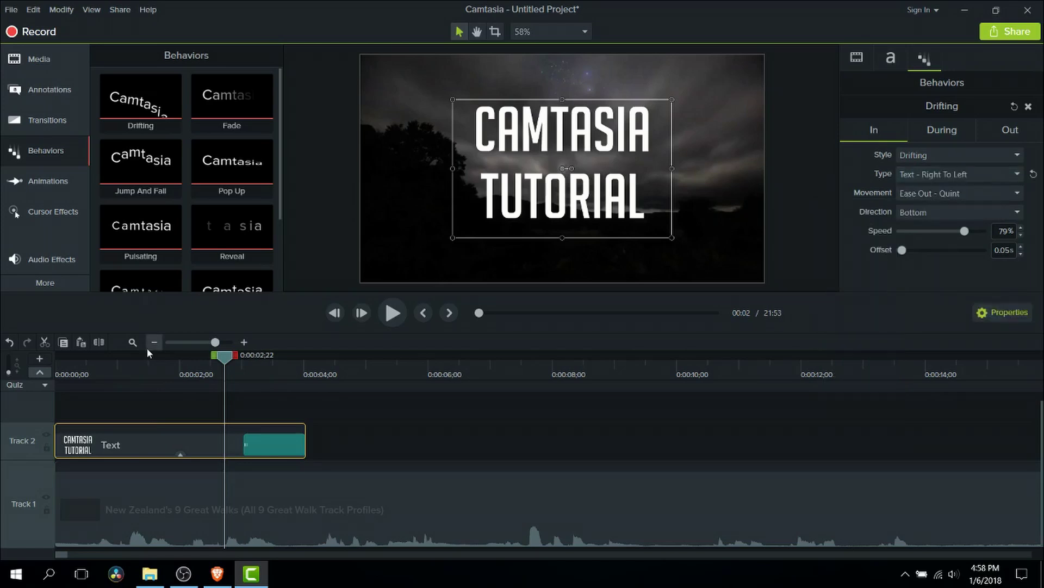
click(247, 362)
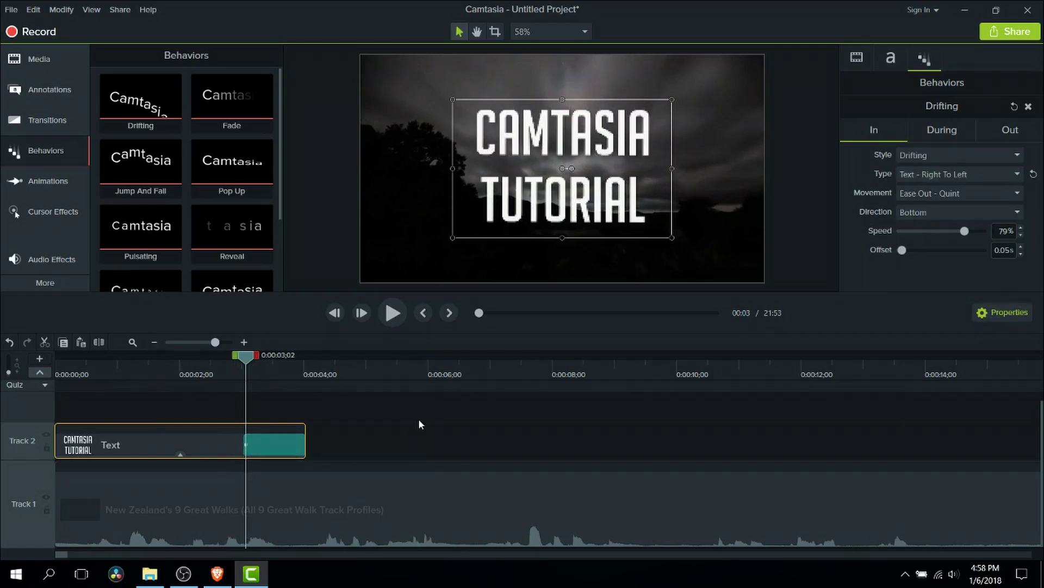
key(space)
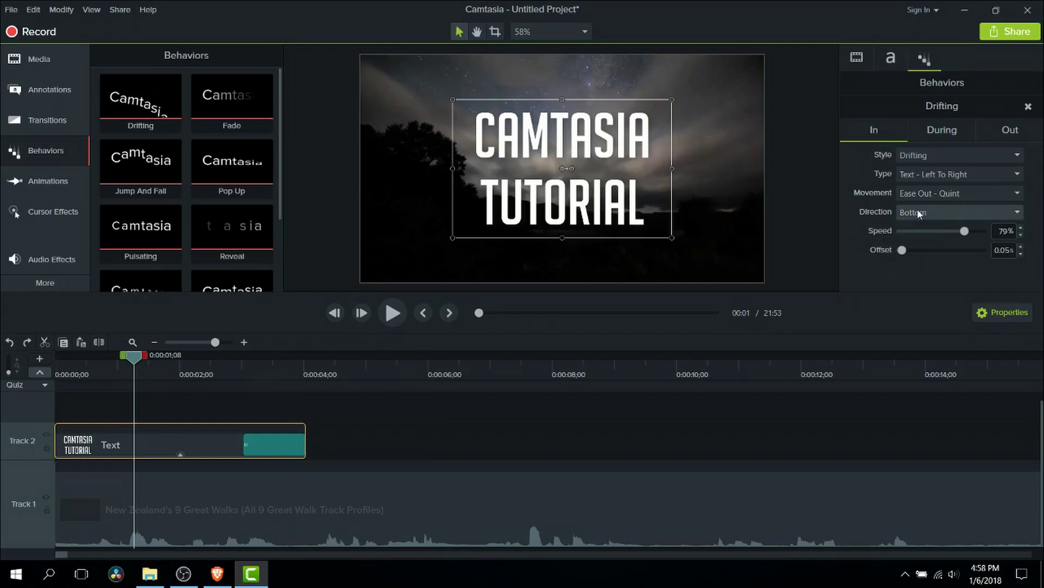
Step: Try Top as the direction of the Drifting entrance and preview the title from the timeline start
click(919, 211)
click(934, 213)
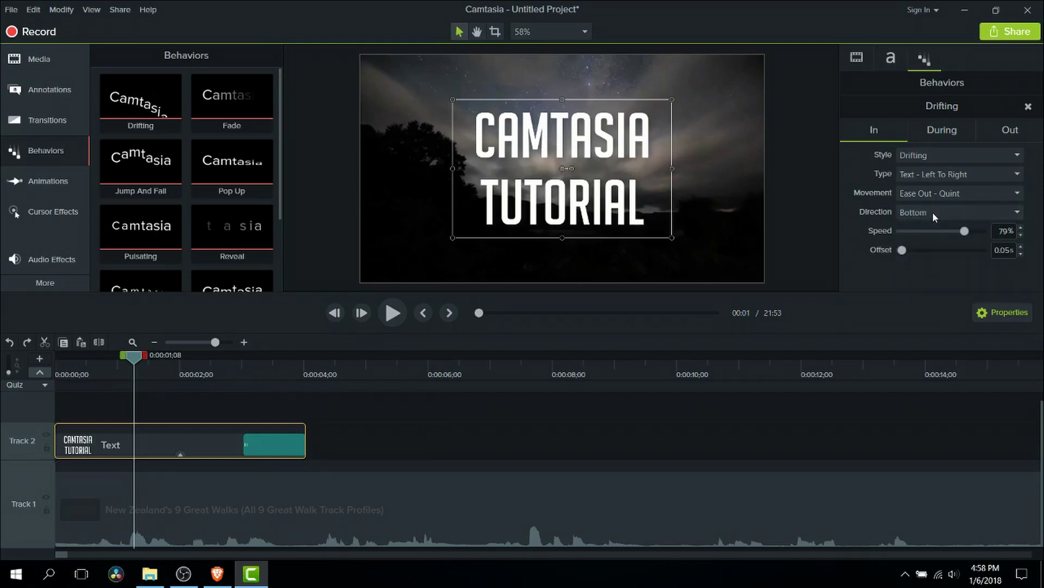
click(932, 213)
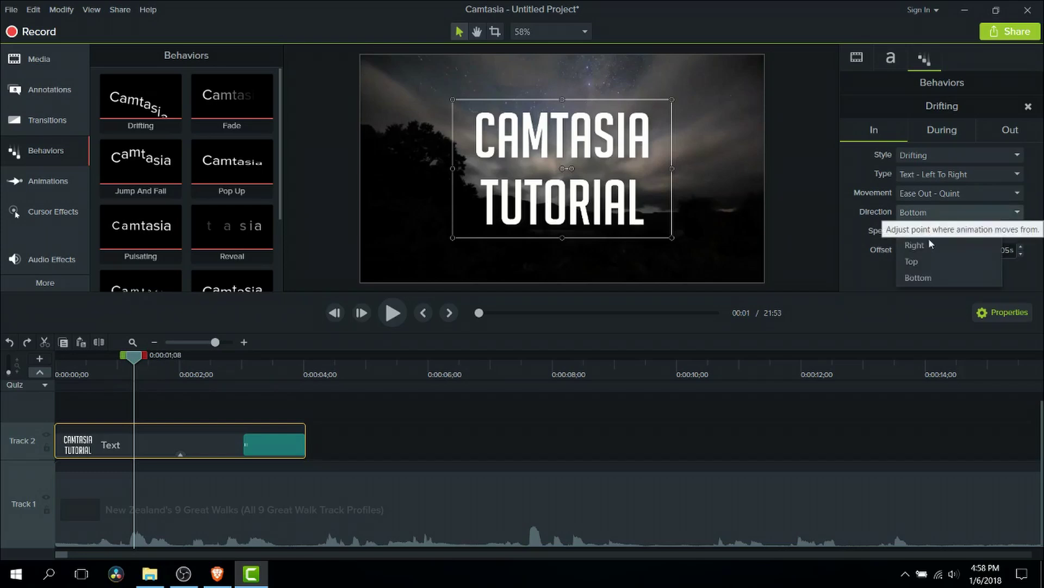
click(929, 261)
click(56, 359)
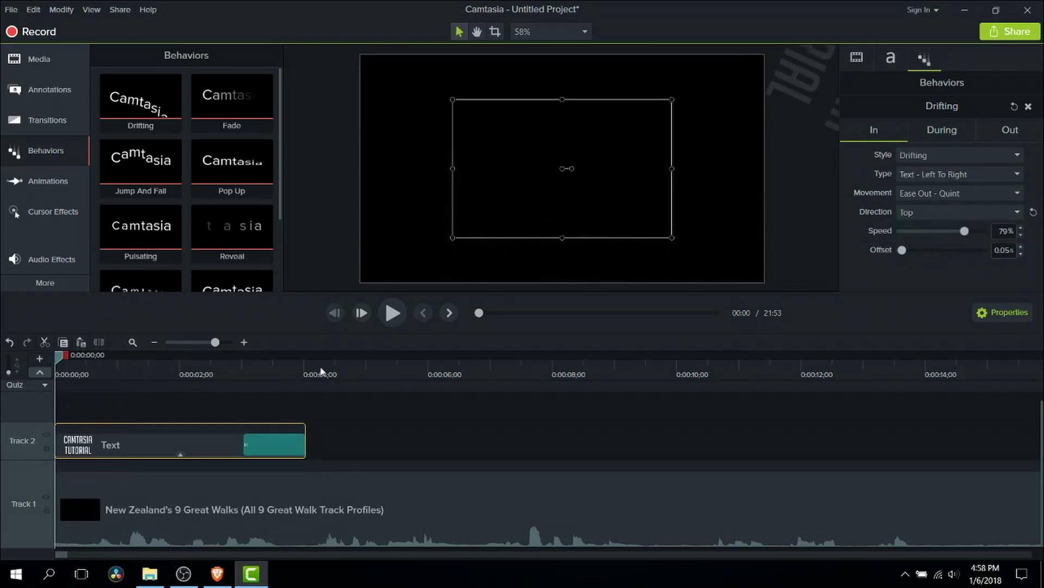
key(space)
key(space)
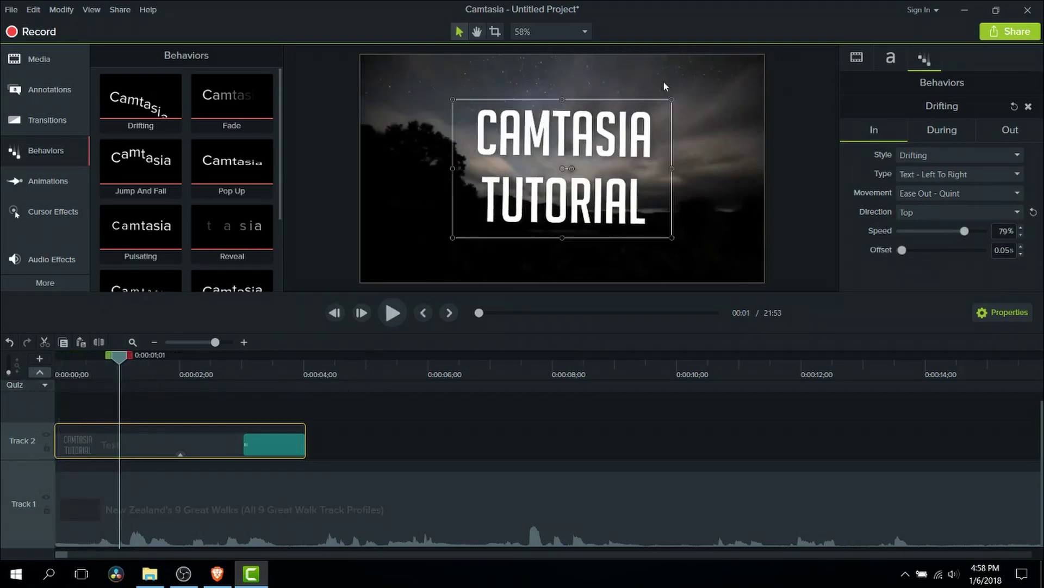
Step: Set the Drifting entrance direction back to Bottom and preview the title from the timeline start
click(58, 358)
click(912, 213)
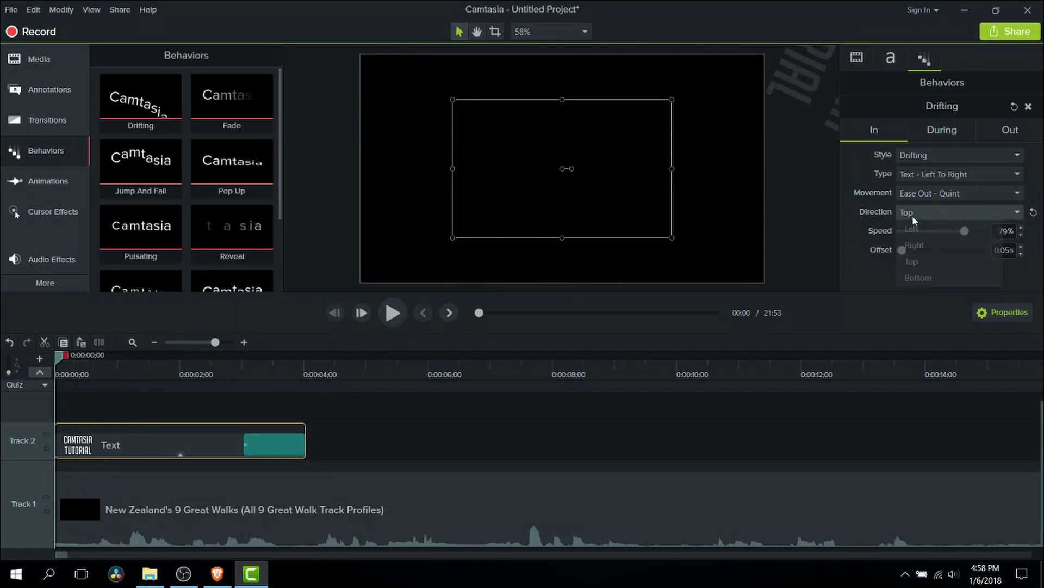
click(931, 278)
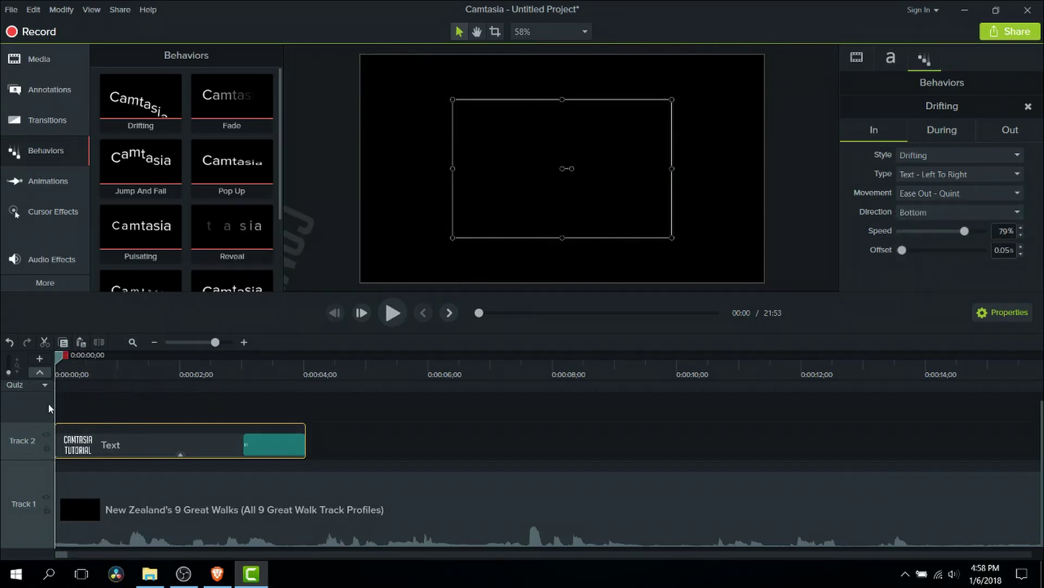
key(space)
key(space)
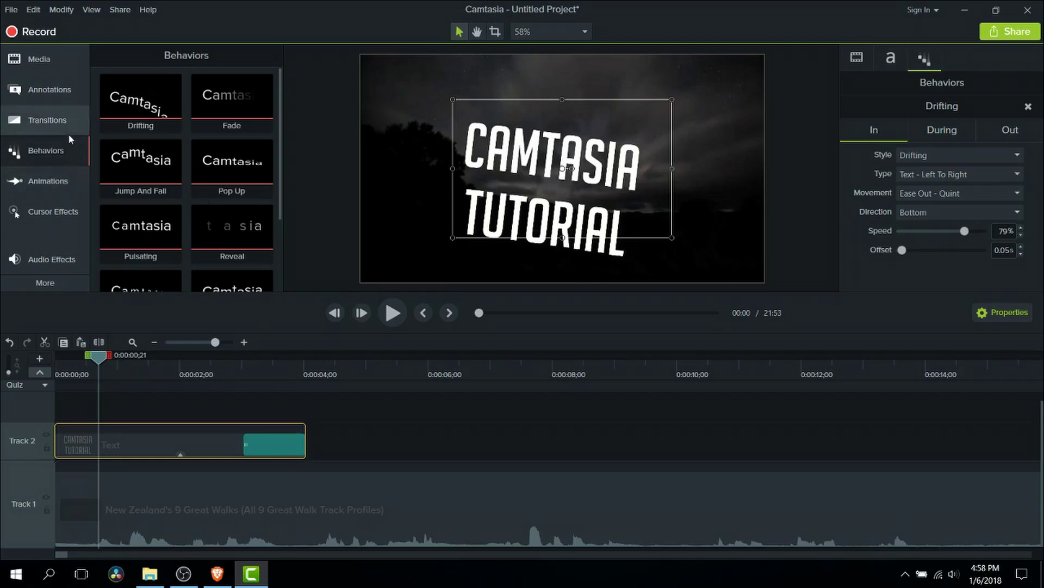
Step: Add a No Opacity animation near the end of the first Track 1 clip and start it at 00:00:04;17
click(58, 193)
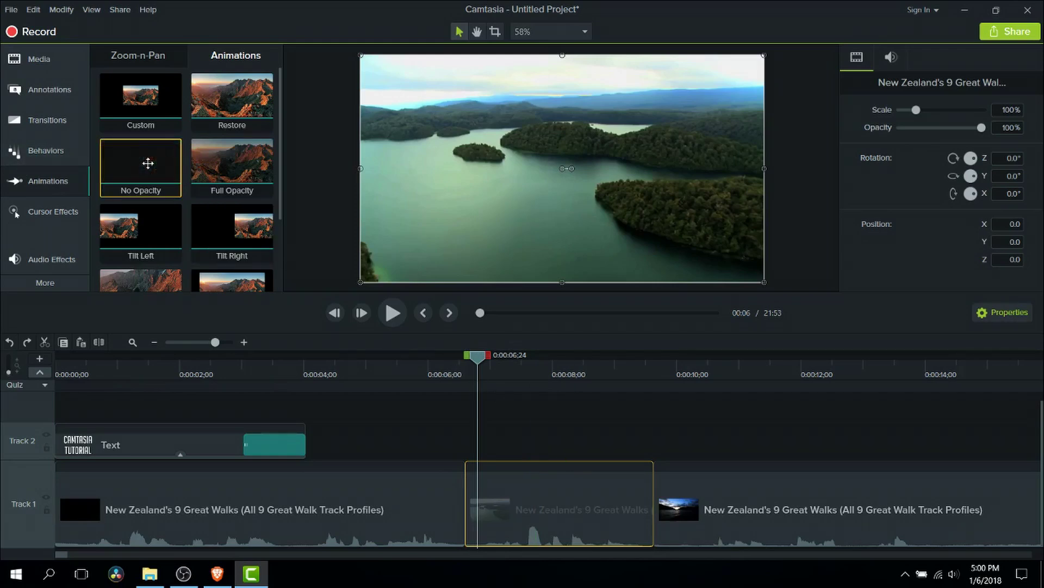
drag(147, 163, 393, 505)
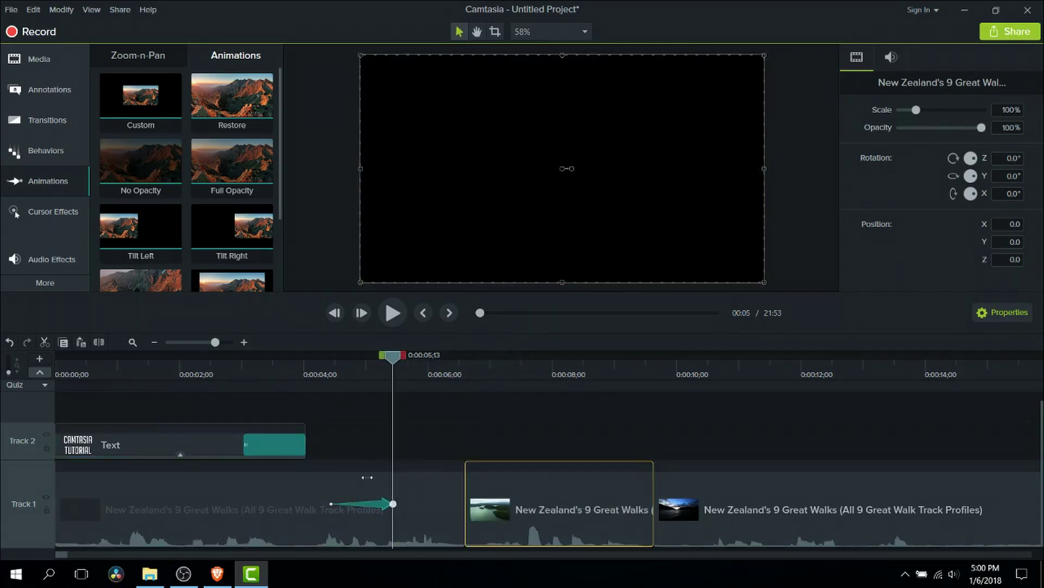
click(326, 376)
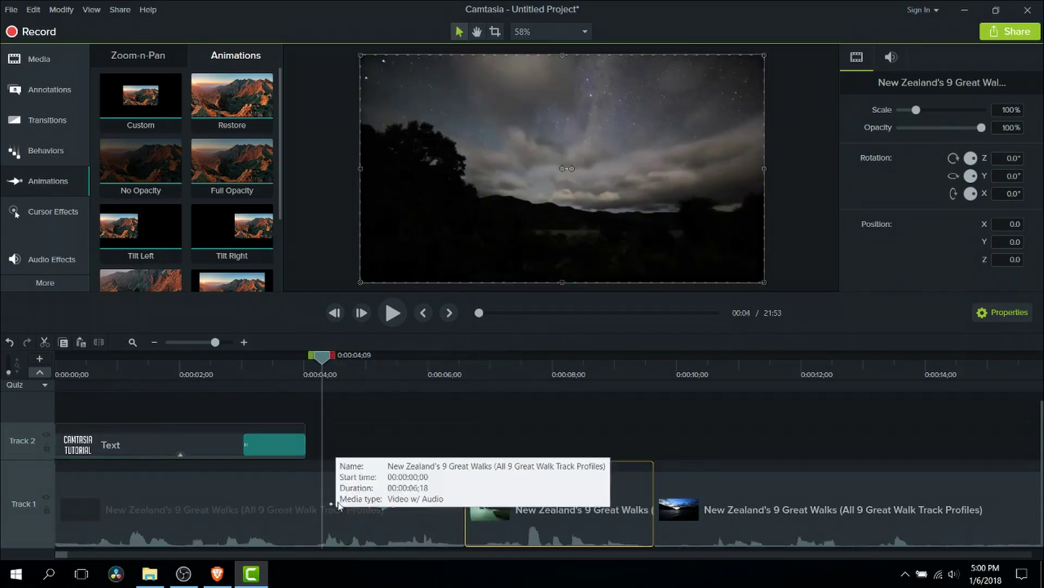
mouse_move(330, 504)
mouse_down()
mouse_move(317, 505)
mouse_move(339, 505)
mouse_up()
click(392, 504)
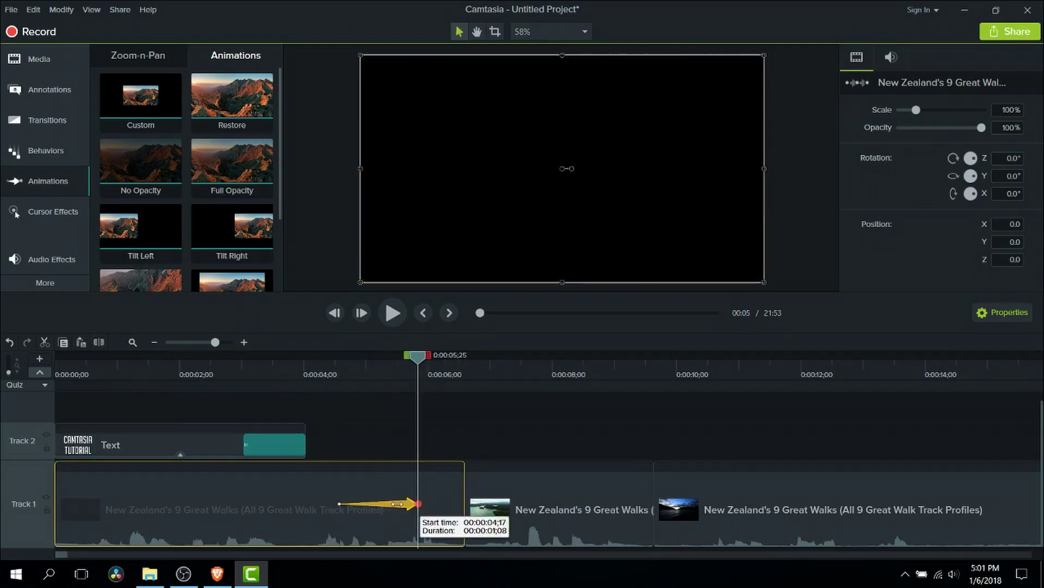
Step: Play the first clip from about 4 seconds to preview its fade-out, and pause after the animation ends
click(329, 376)
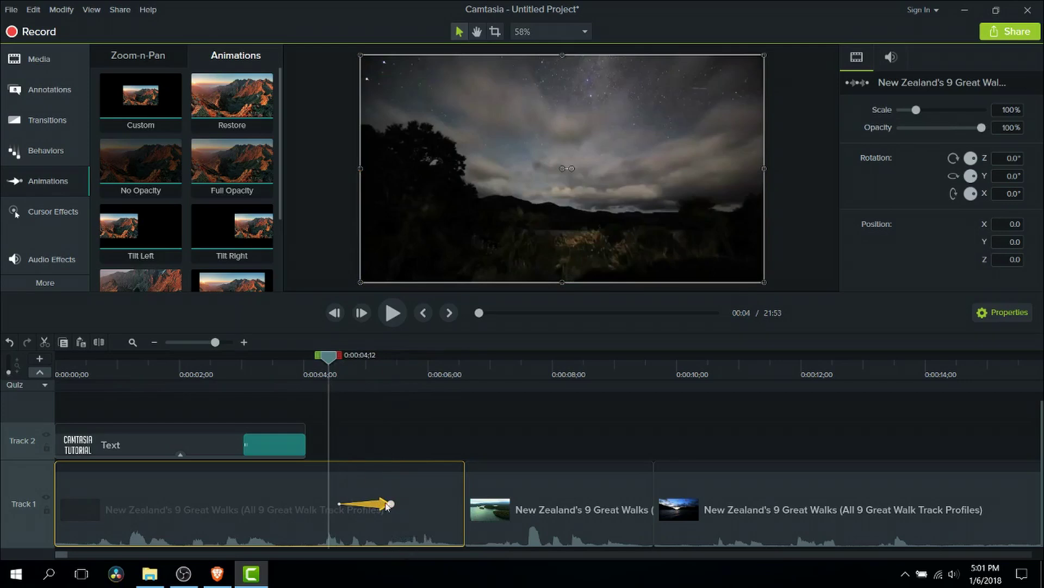
key(space)
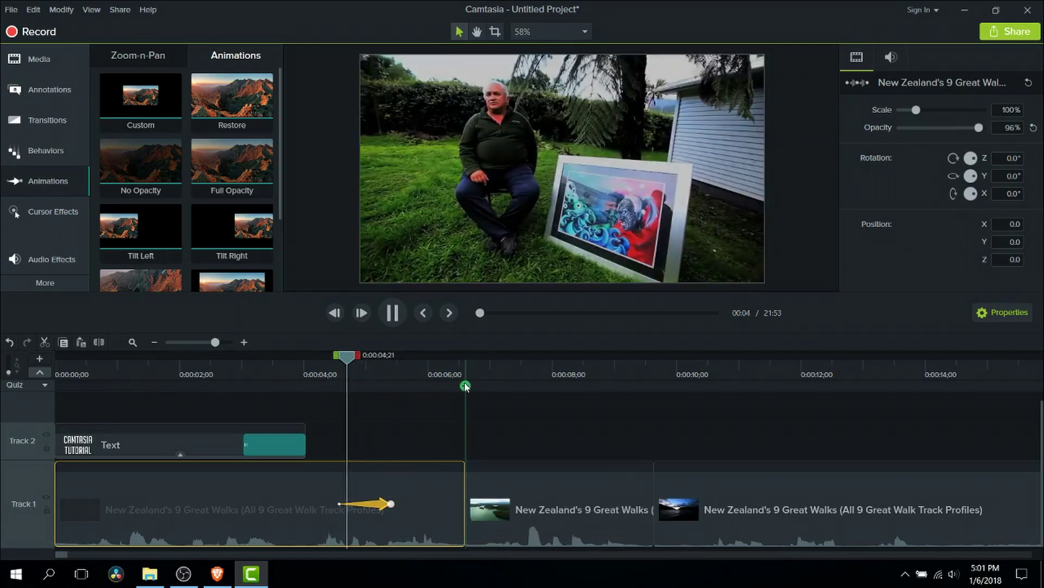
key(space)
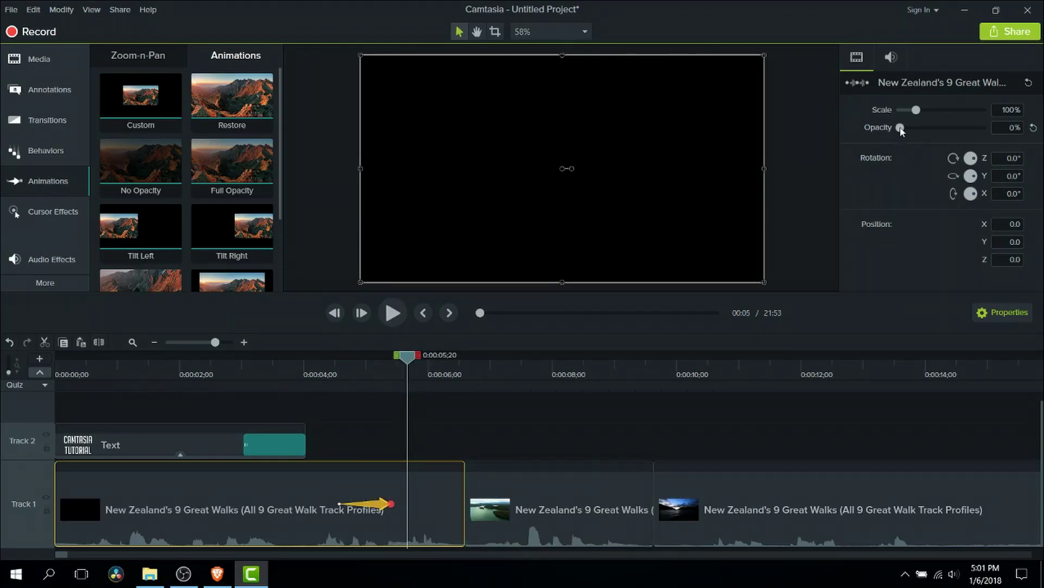
Step: Add a Restore animation after the No Opacity animation on the first Track 1 clip
key(space)
key(space)
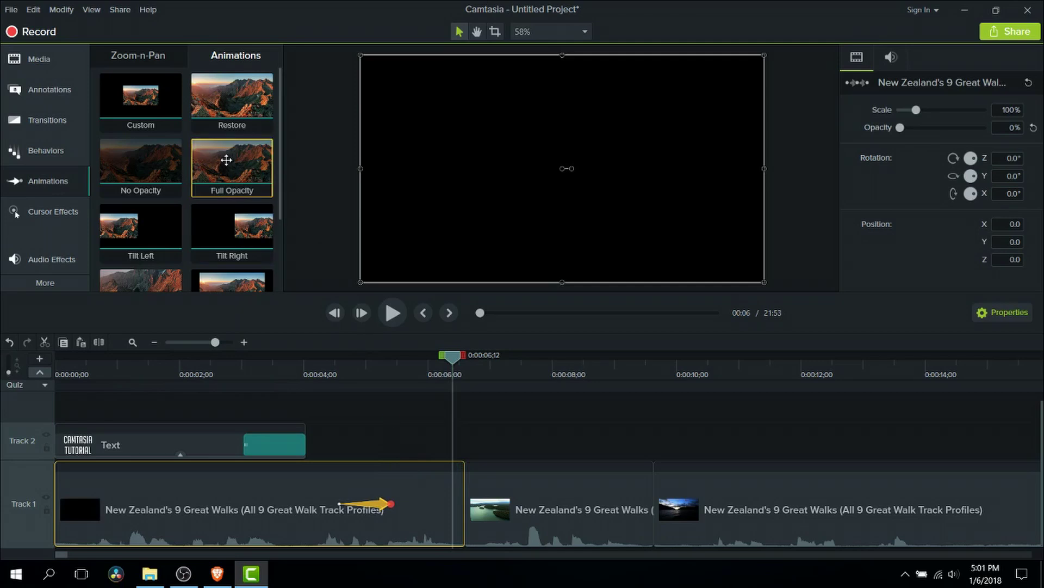
drag(233, 166, 236, 165)
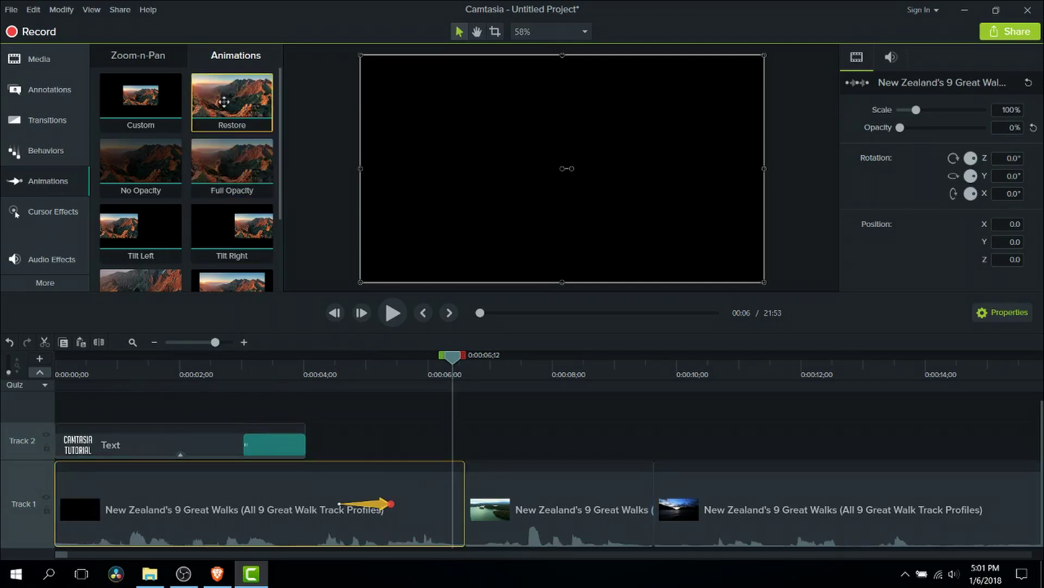
drag(224, 101, 410, 499)
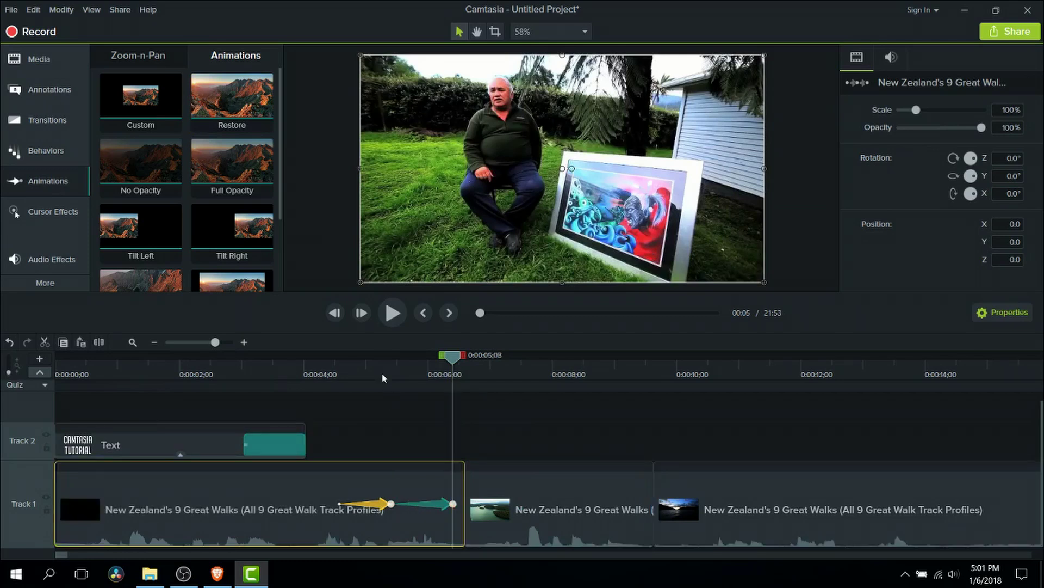
Step: Preview the Restore animation from about 5 seconds and undo adding it
click(382, 374)
key(space)
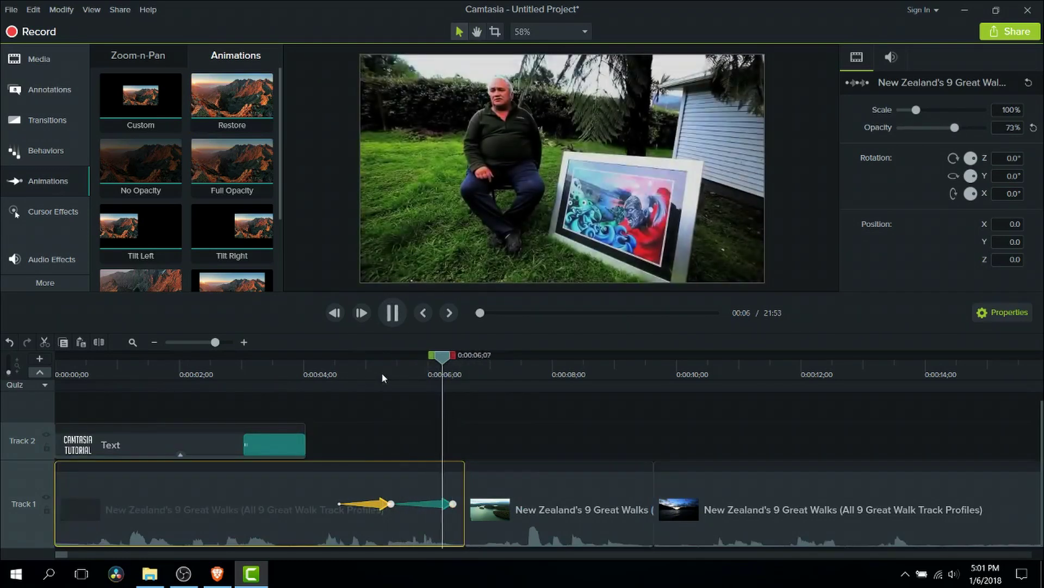
key(space)
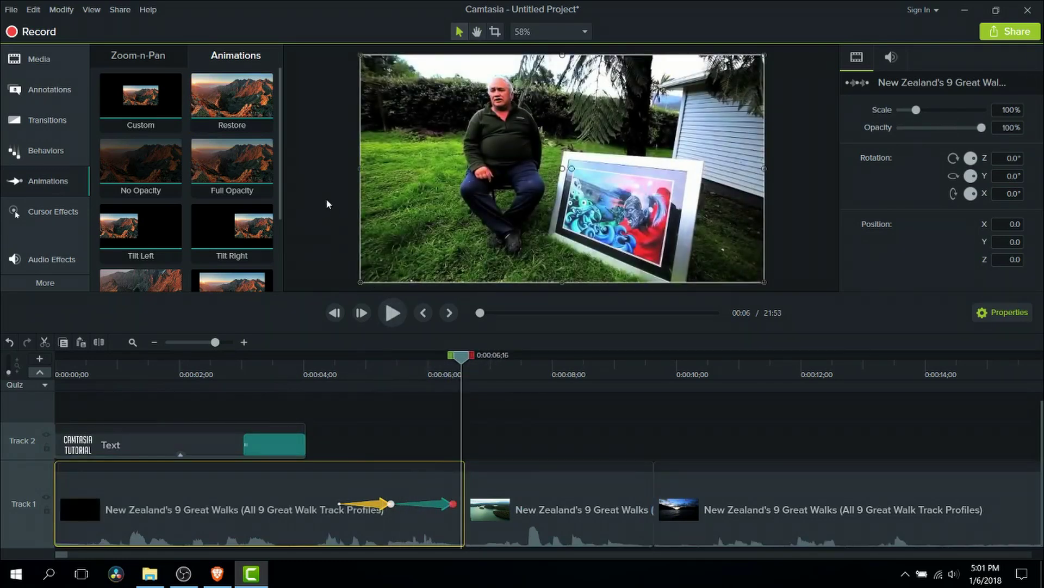
key(ctrl+z)
Step: Add a Full Opacity animation after the No Opacity animation on the first Track 1 clip and preview it from about 5 seconds
drag(254, 141, 395, 468)
click(389, 369)
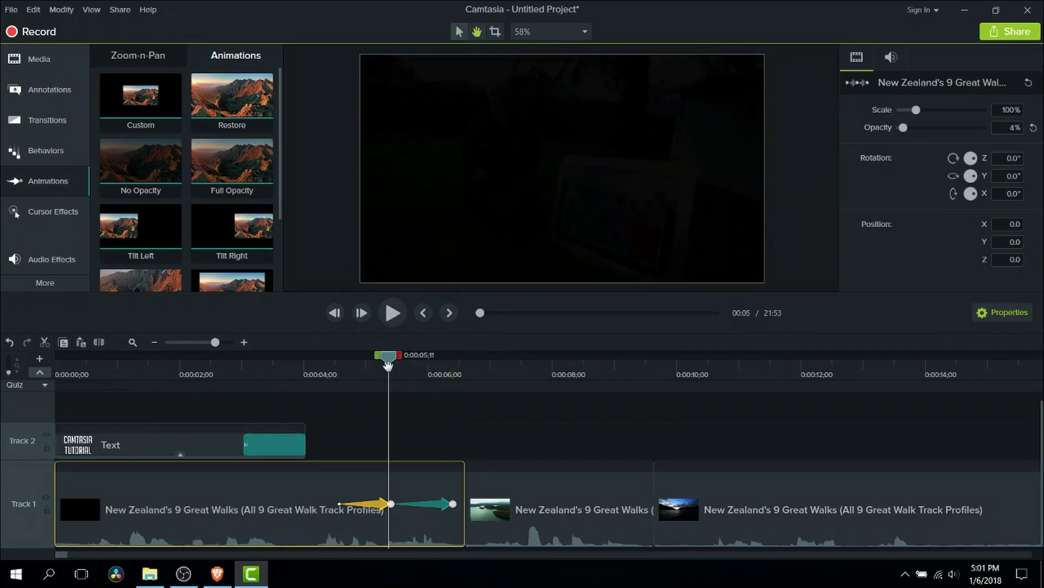
key(space)
key(space)
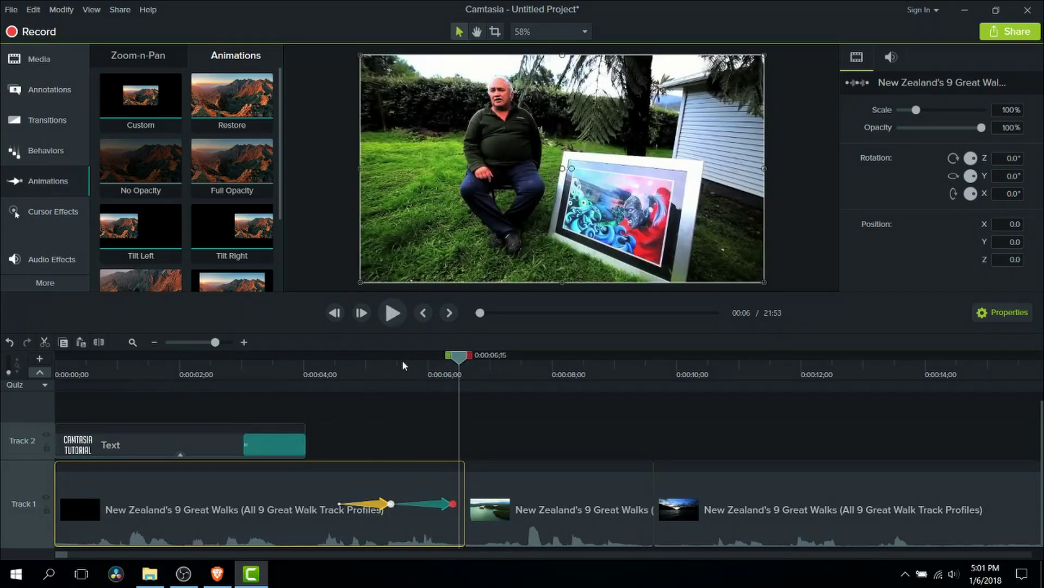
Step: Look through the remaining animation presets, the cursor effects and the left-click effects
scroll(252, 220, down, 1)
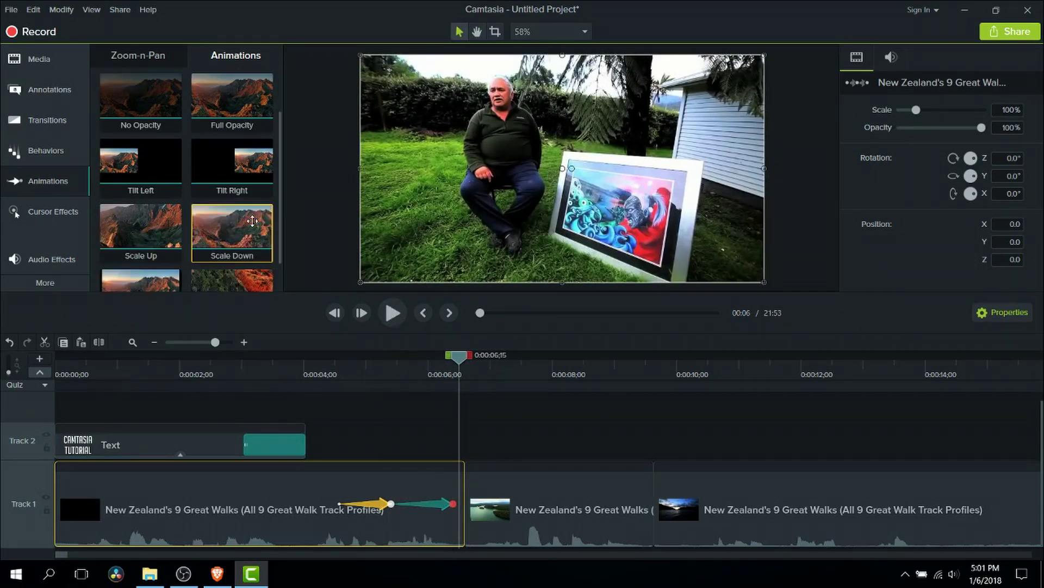
scroll(253, 220, down, 1)
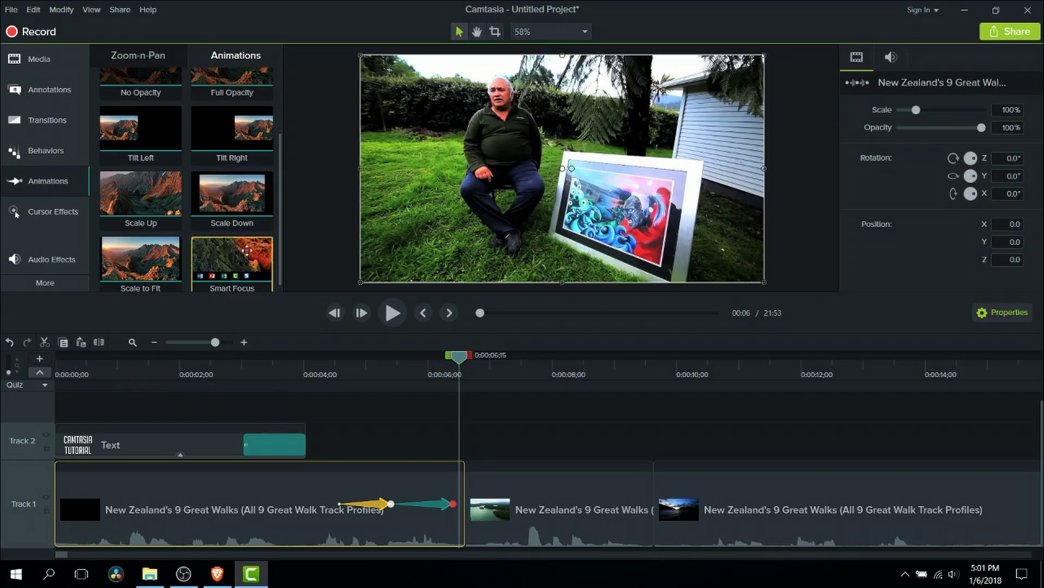
mouse_move(247, 251)
mouse_down()
mouse_move(584, 516)
mouse_move(532, 506)
mouse_move(240, 258)
mouse_up()
scroll(240, 258, up, 1)
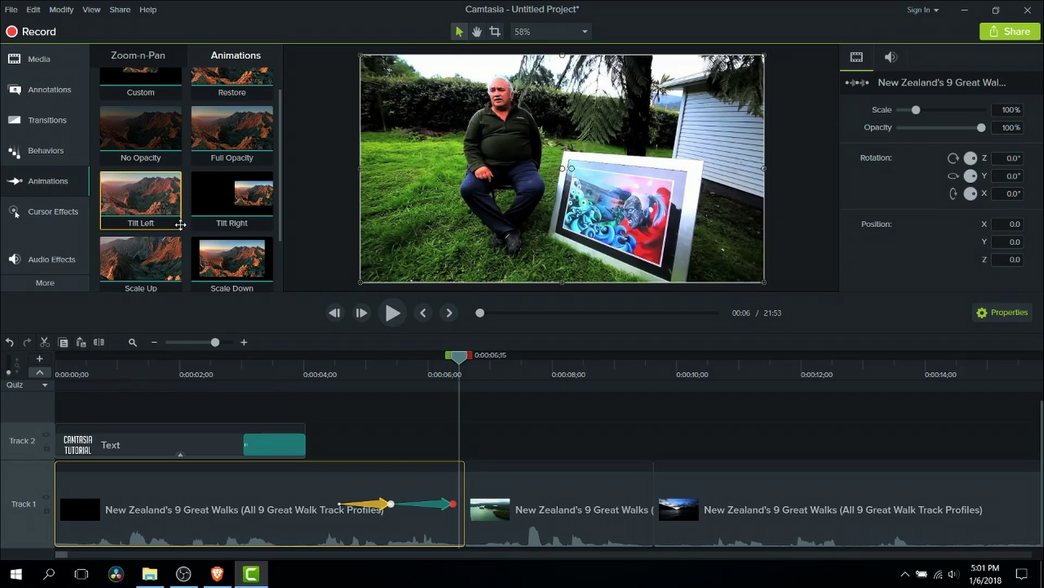
scroll(175, 223, up, 1)
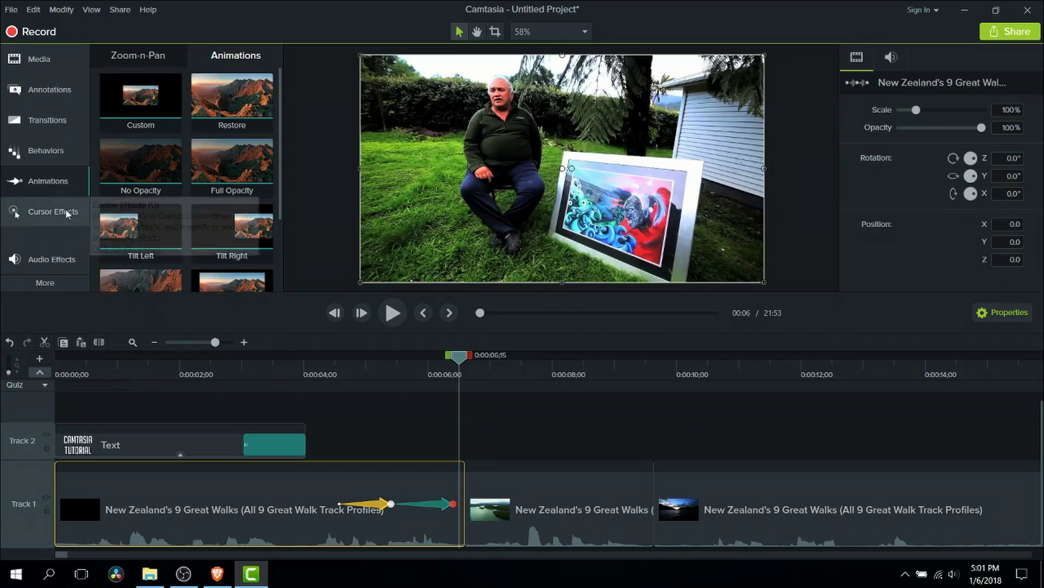
click(65, 211)
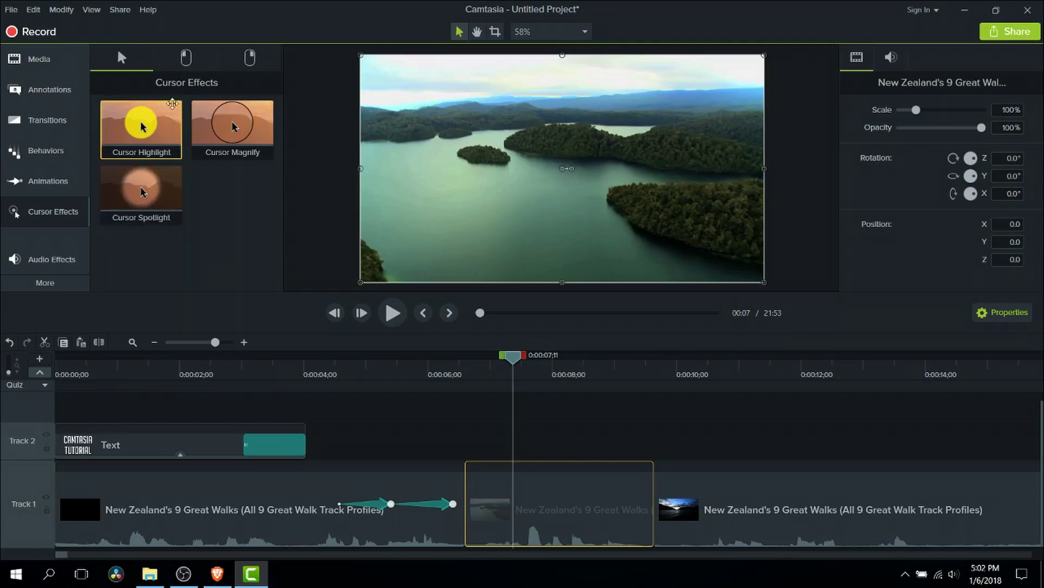
click(186, 57)
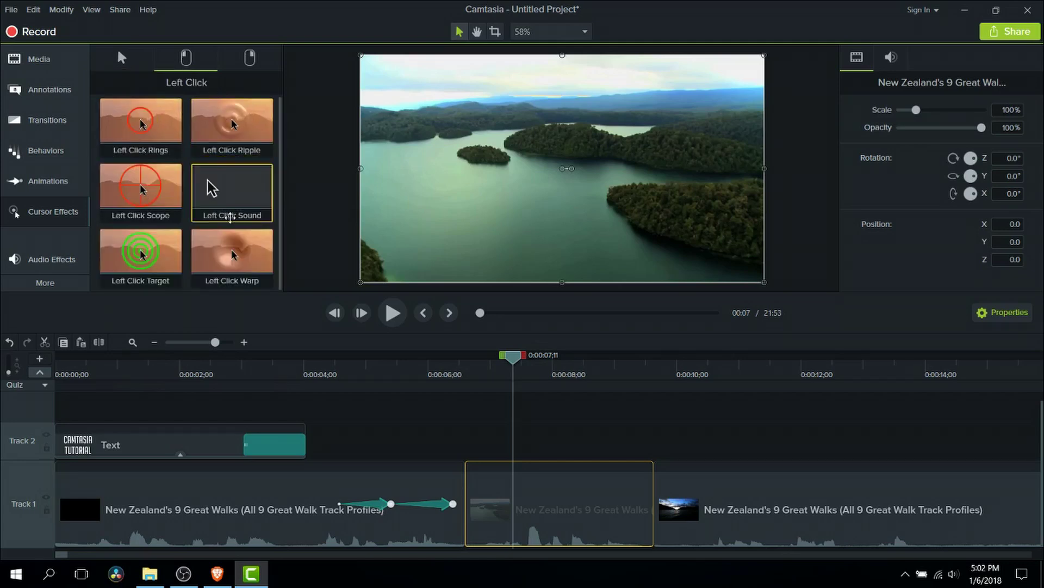
click(56, 290)
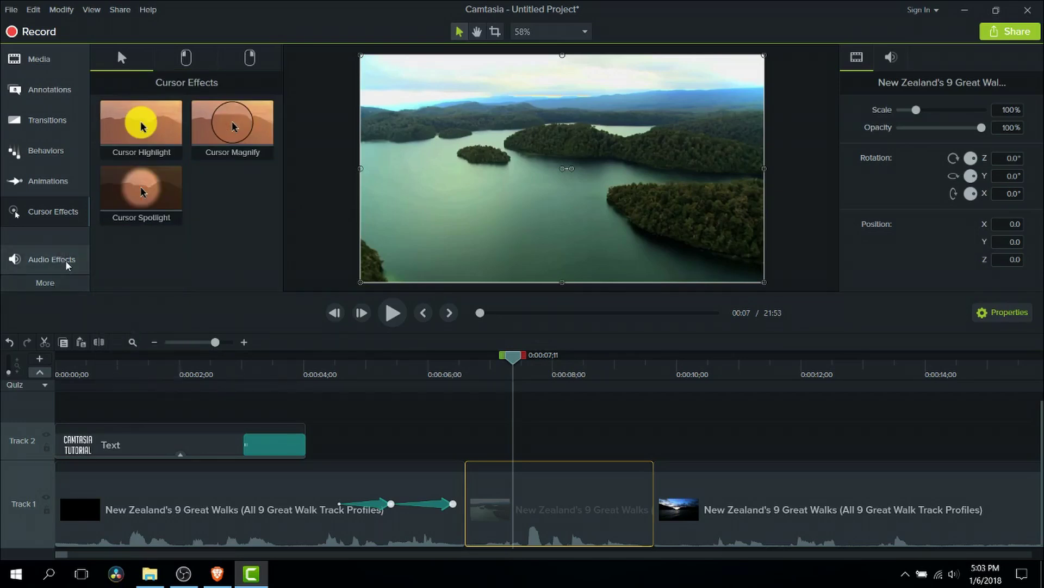
Step: Add a Fade In audio effect to the third Track 1 clip and shorten the fade to about one second
click(67, 264)
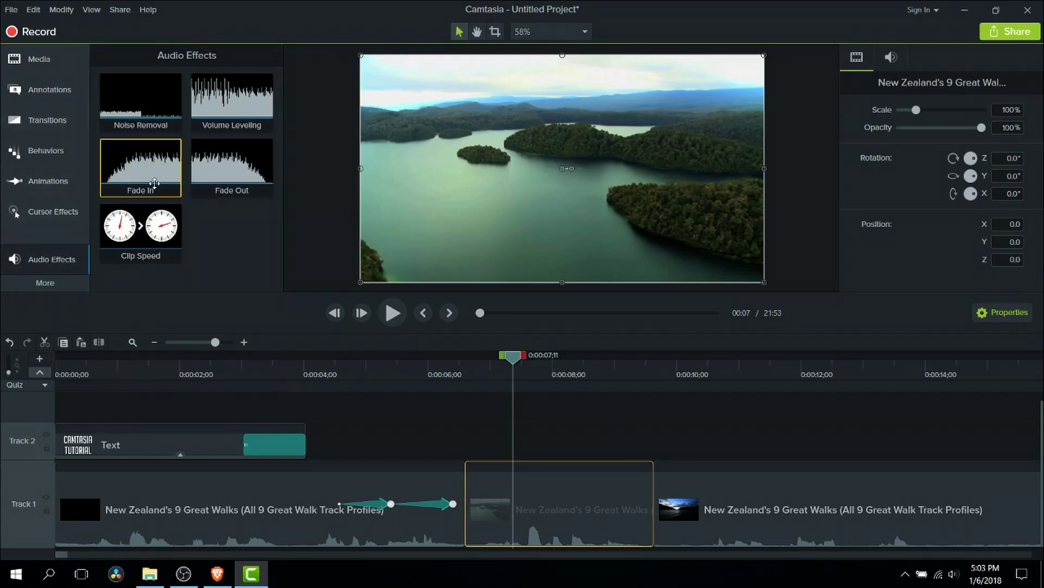
drag(160, 165, 687, 498)
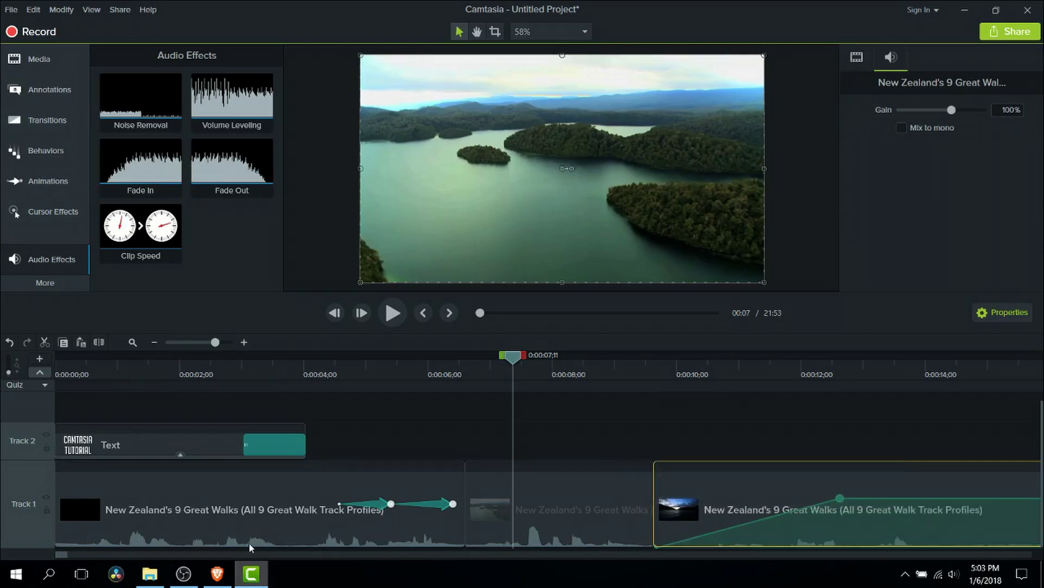
drag(64, 553, 67, 554)
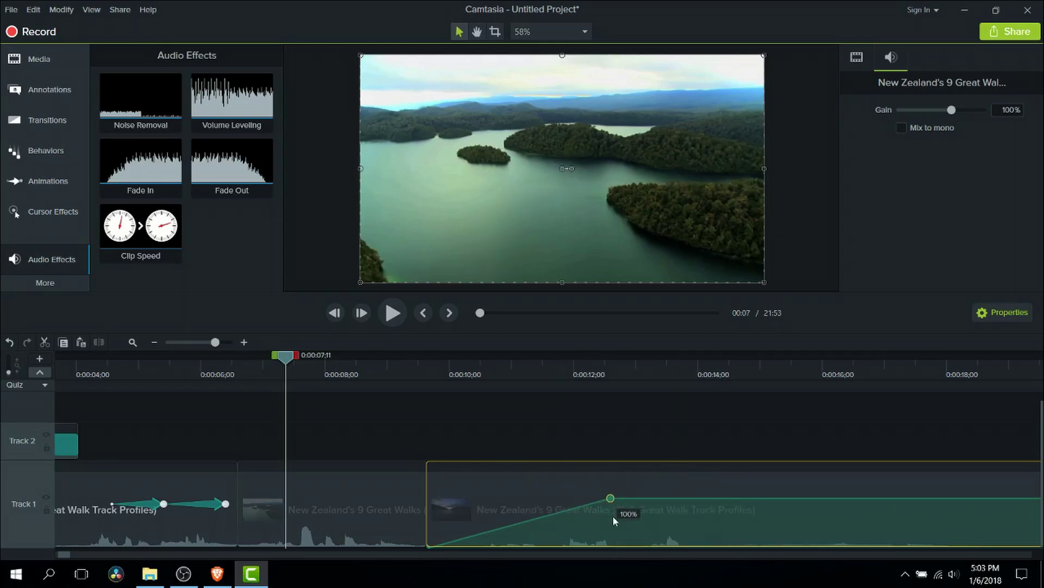
drag(612, 498, 482, 512)
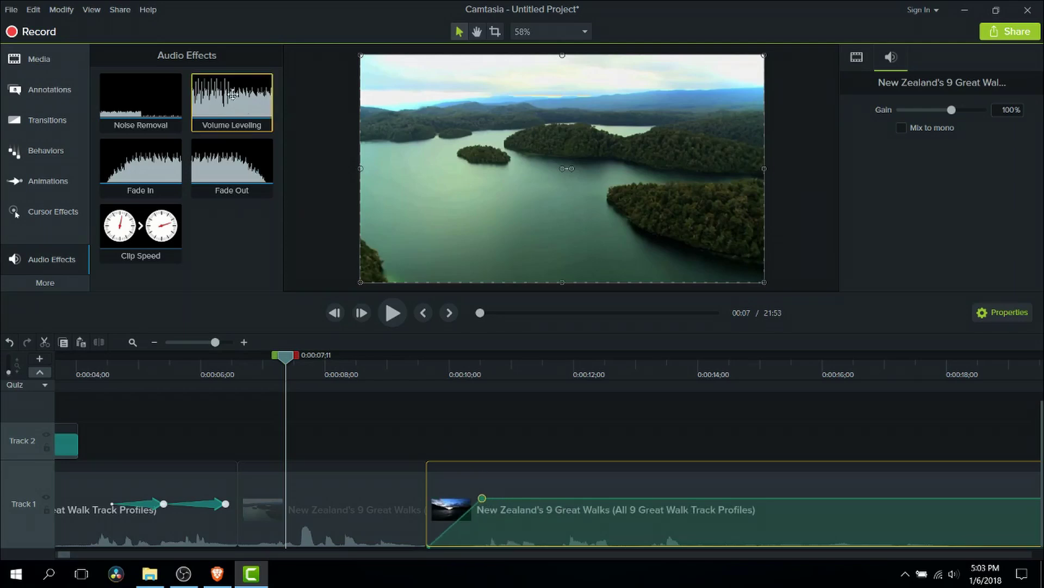
Step: Try Volume Leveling and Noise Removal on the second Track 1 clip, undoing each effect
drag(233, 97, 366, 488)
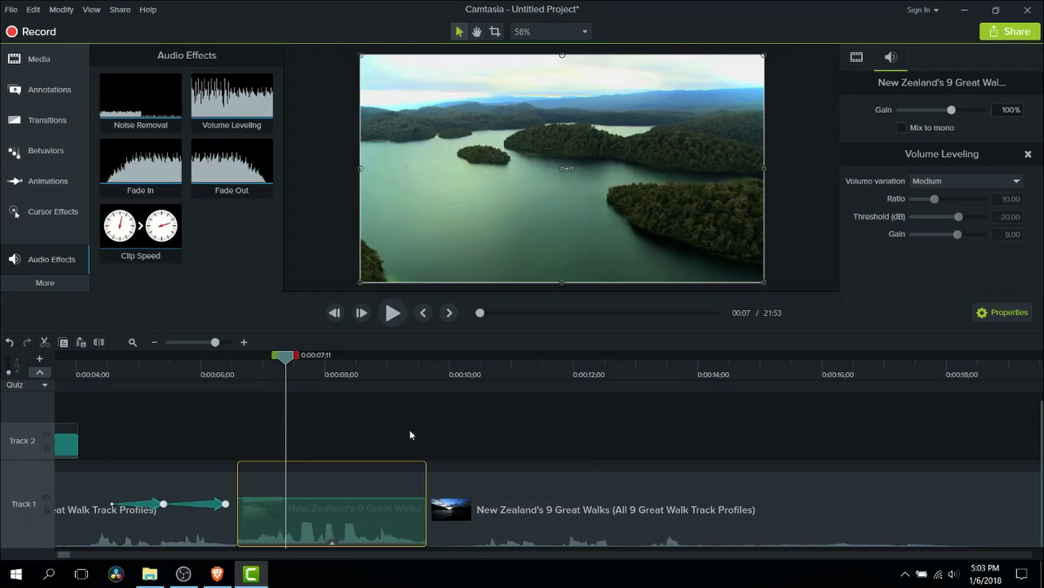
key(ctrl+z)
drag(109, 101, 384, 504)
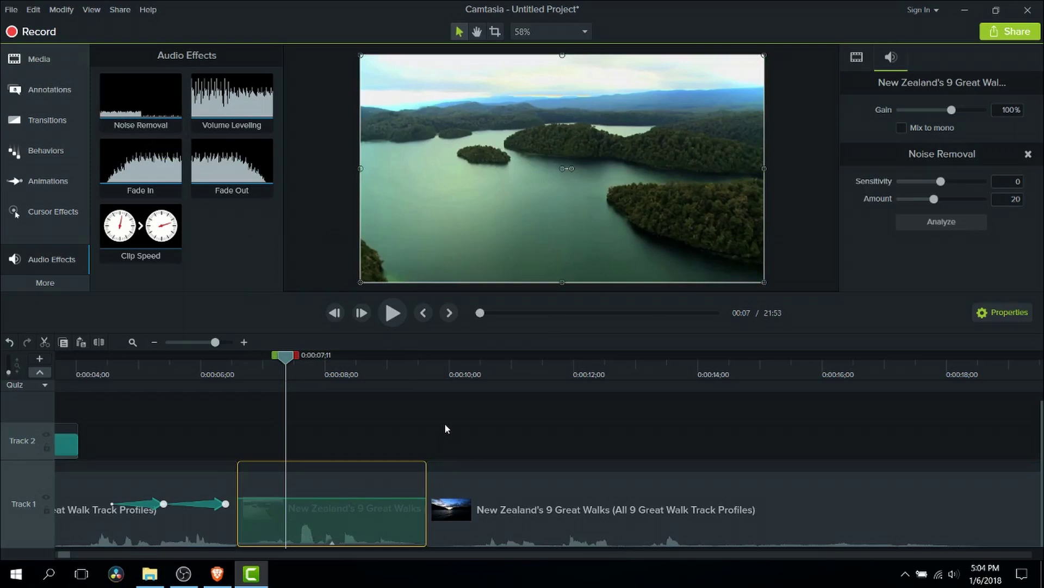
key(ctrl+z)
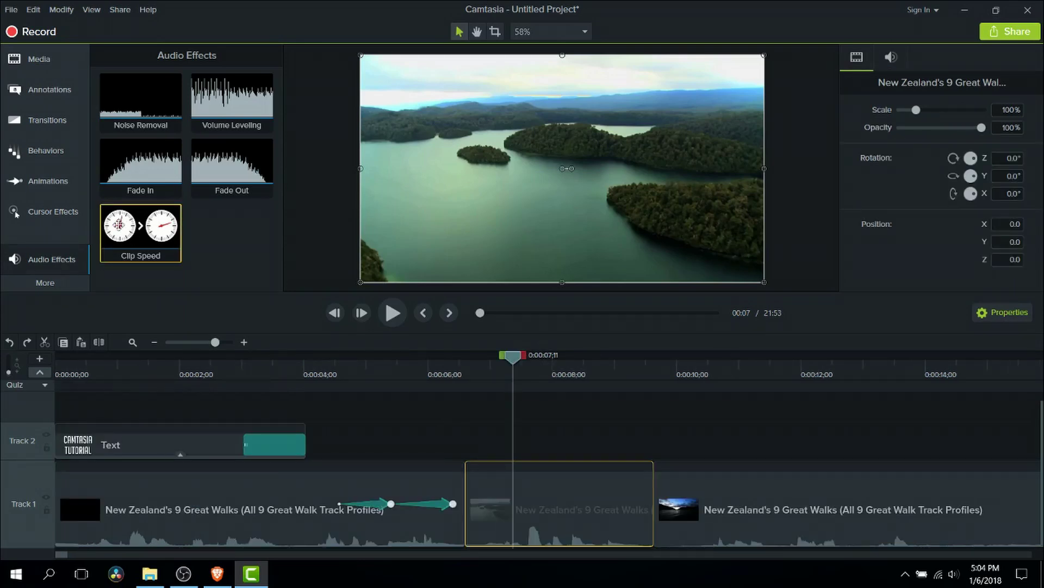
Step: Apply the Clip Speed effect to the second Track 1 clip and set its speed to 2.00x
drag(163, 223, 549, 508)
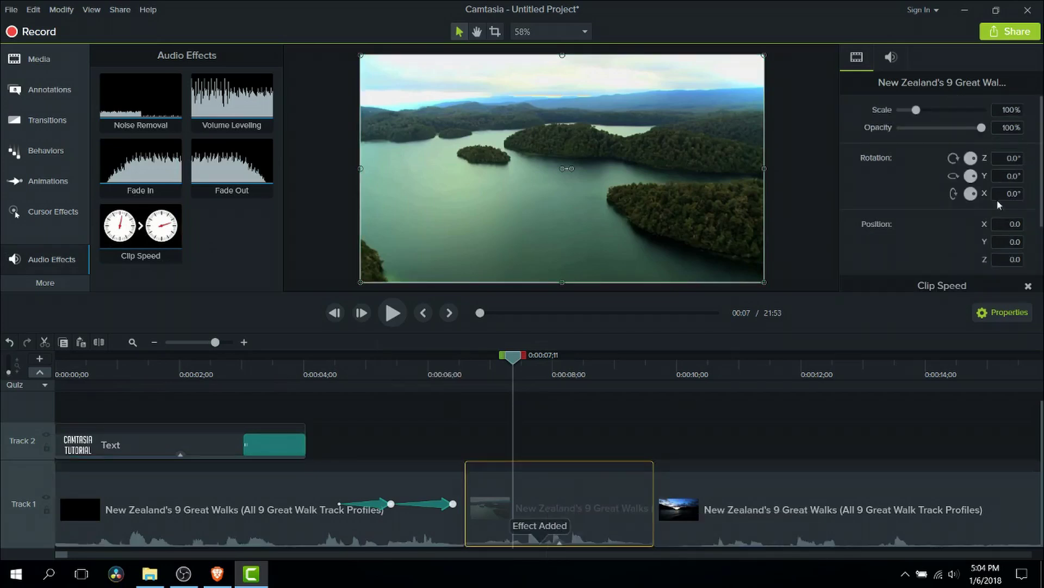
scroll(997, 199, down, 3)
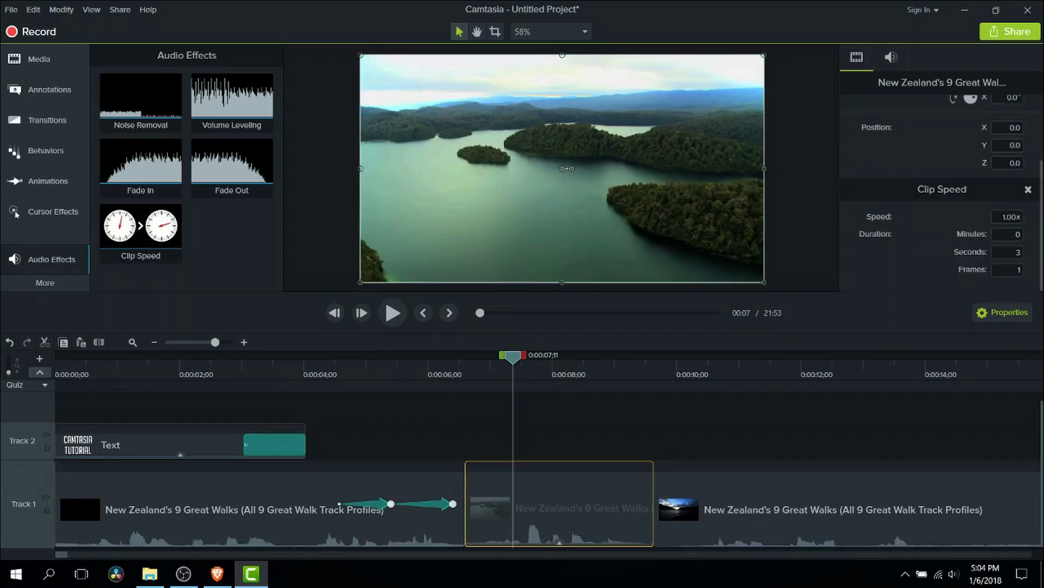
click(1003, 217)
text(2)
key(Return)
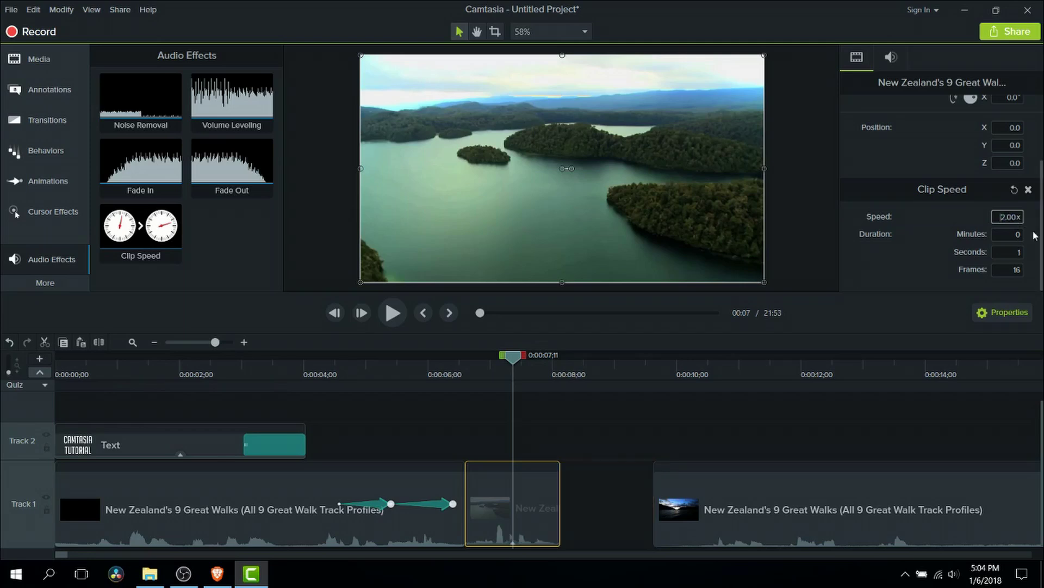
Step: Preview the sped-up second clip from its start and undo the speed change
drag(474, 371, 465, 378)
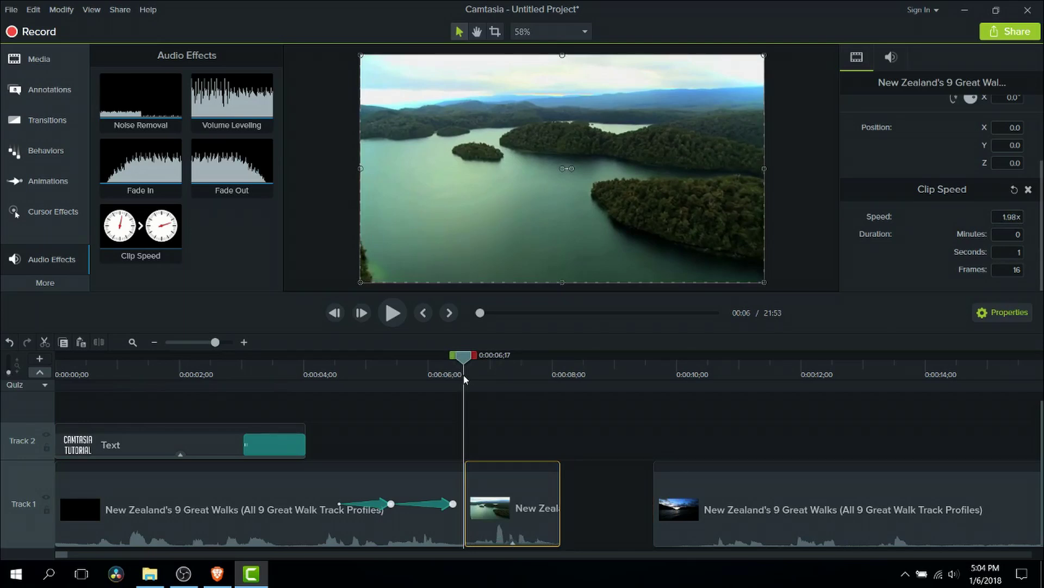
drag(465, 378, 468, 376)
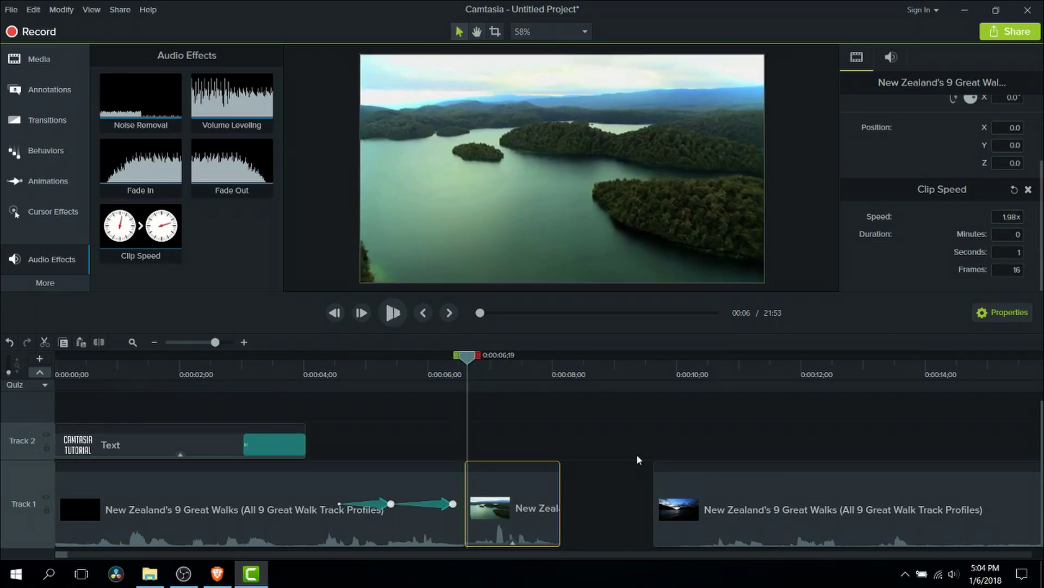
key(space)
key(space)
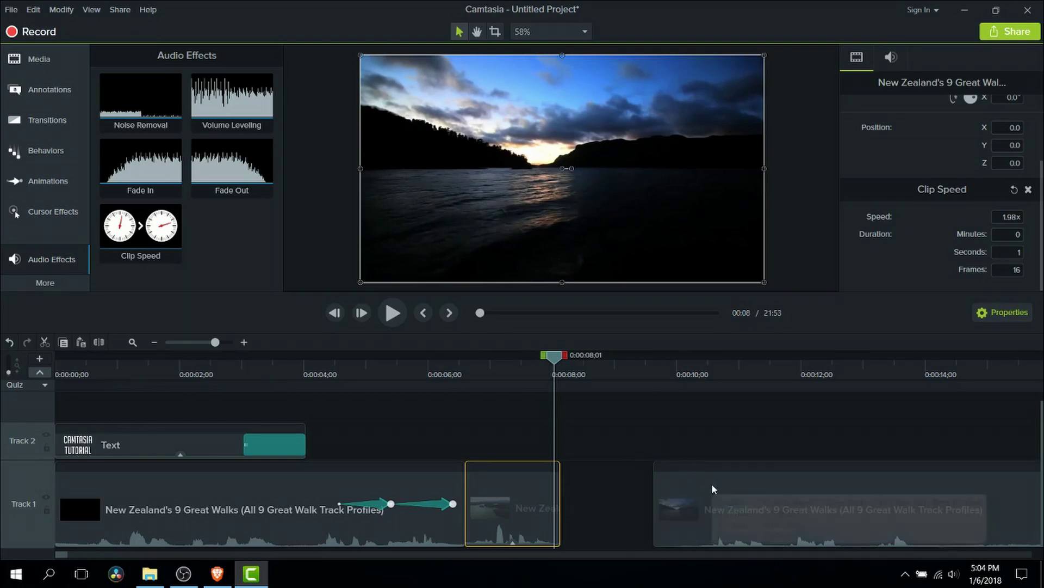
key(ctrl+z)
Step: Open the Voice Narration tool with no clip selected and check the available microphones, keeping the USB Audio Device
click(86, 286)
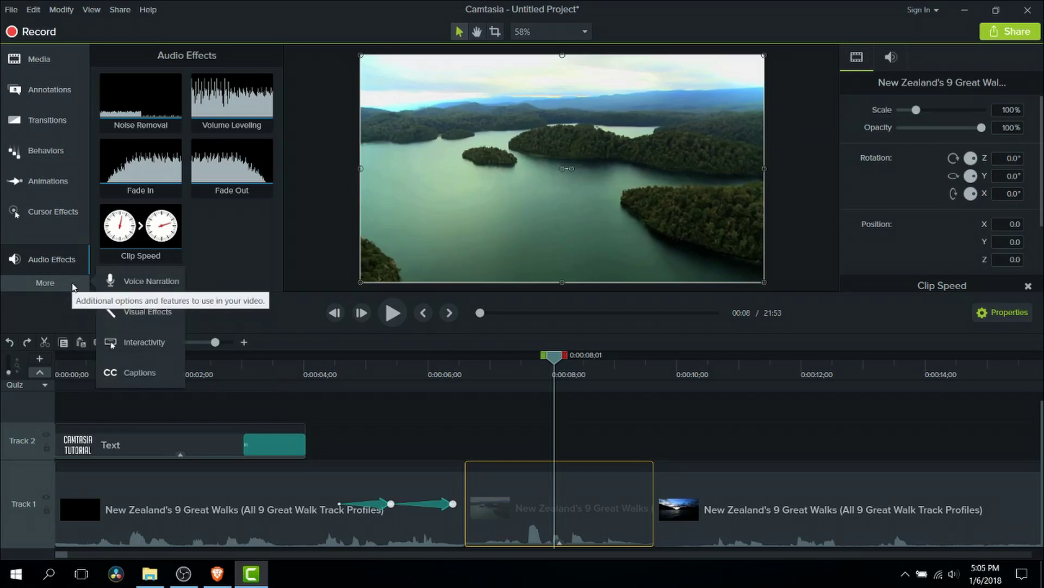
click(69, 285)
click(69, 285)
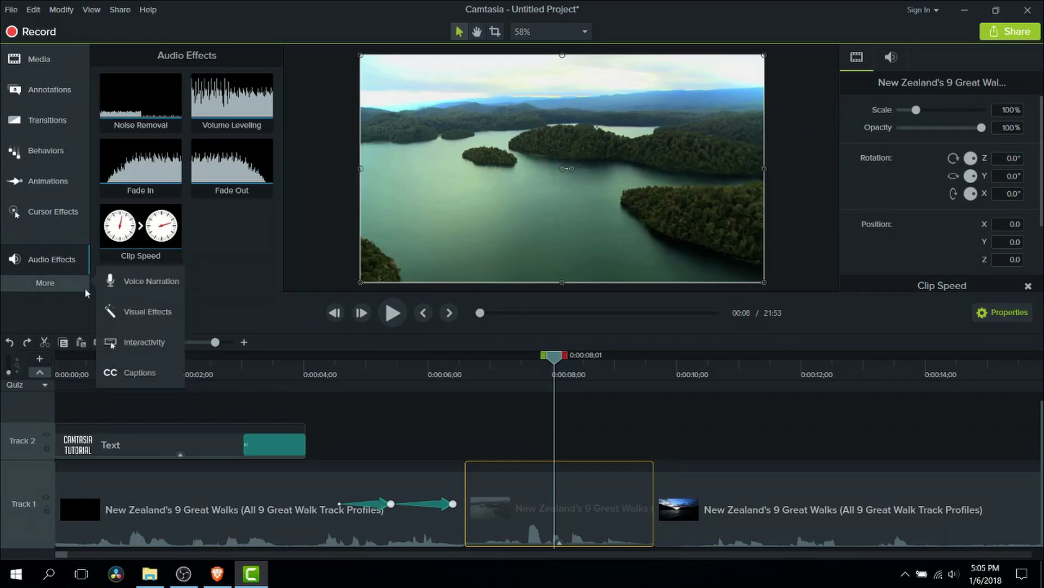
click(153, 280)
click(621, 458)
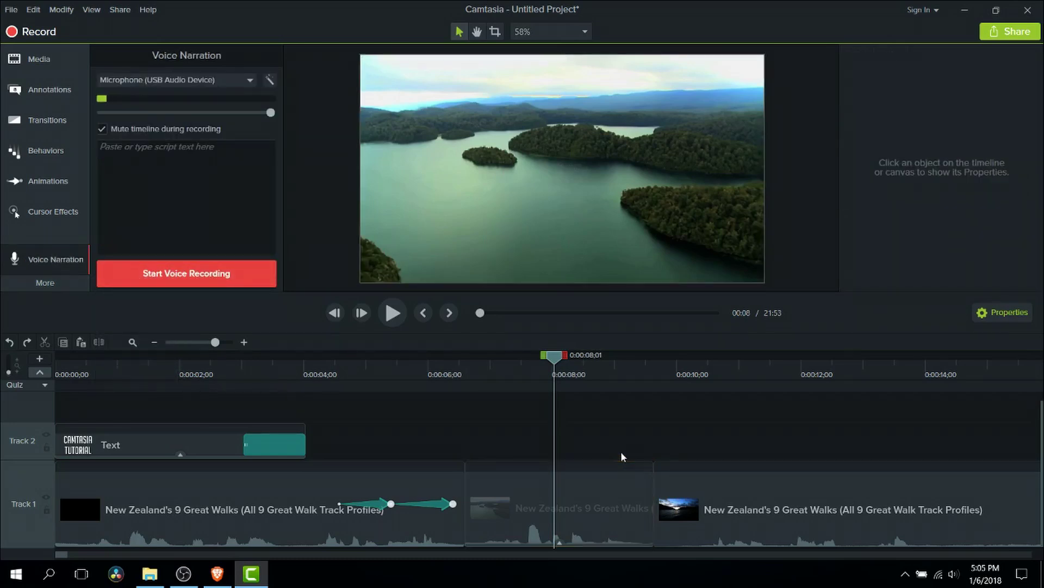
click(229, 81)
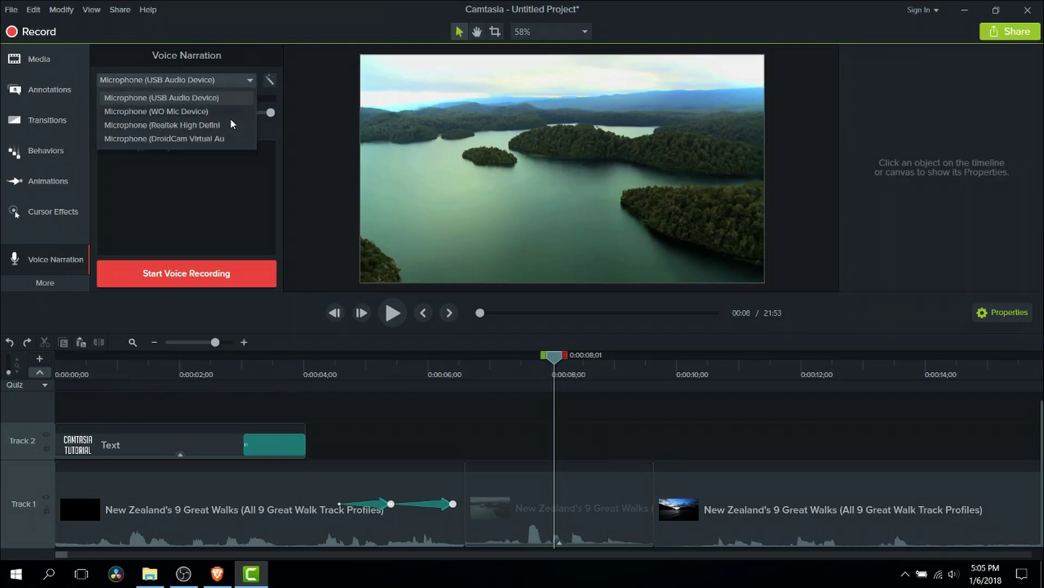
click(219, 81)
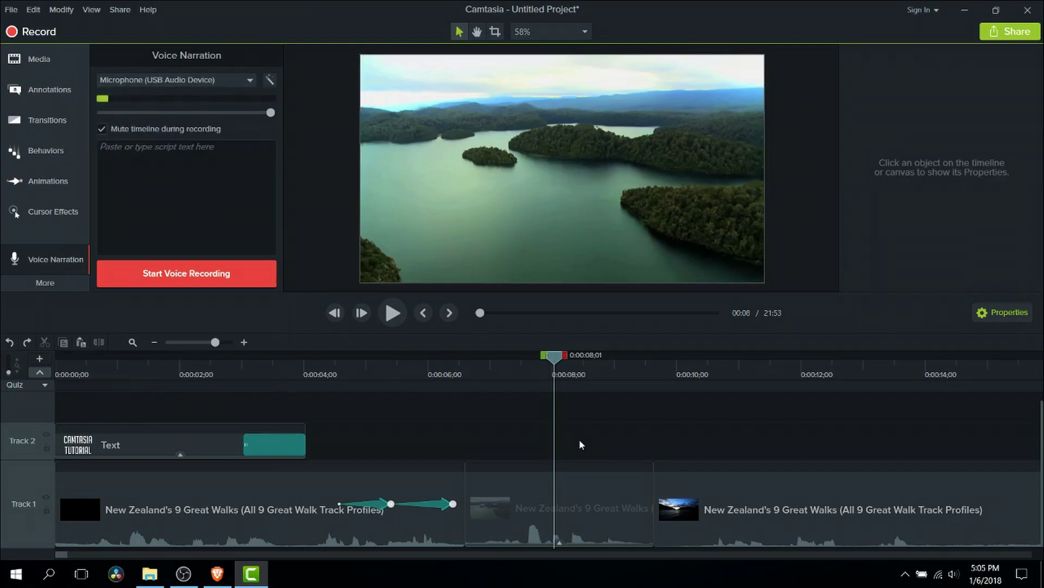
Step: Record a voice narration of about 4 seconds from 0:00:08 on the timeline and save it as Narration 1.m4a
click(220, 273)
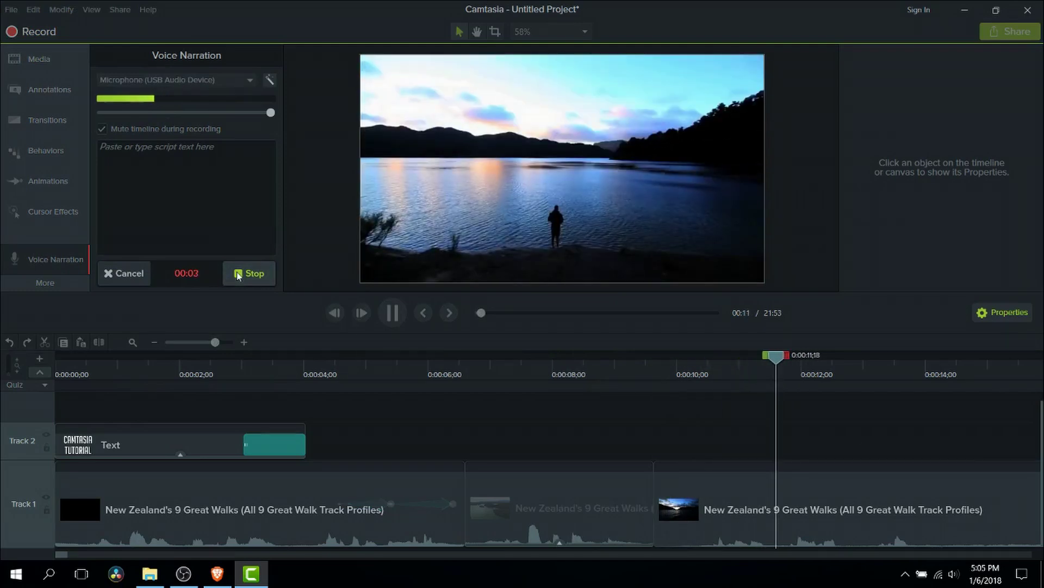
click(238, 273)
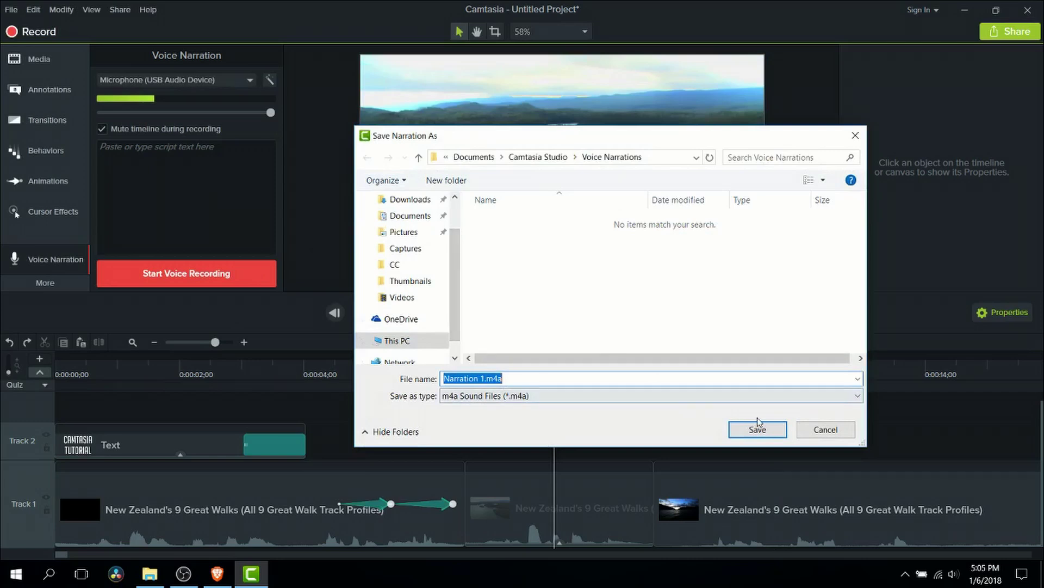
click(759, 431)
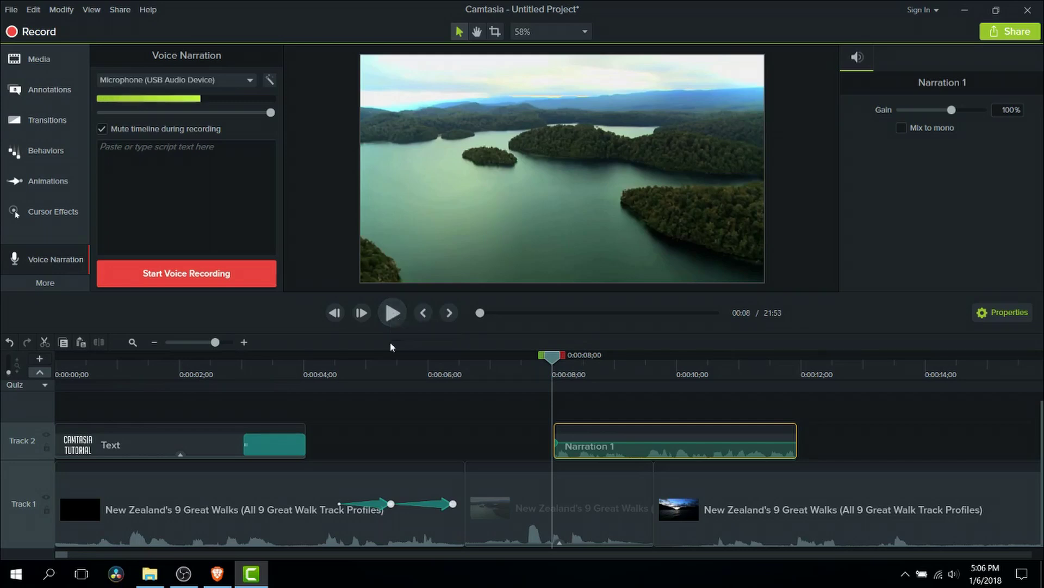
Step: Play the recorded Narration 1 clip, apply the Noise Removal audio effect to it and preview it again from 0:00:08
click(392, 314)
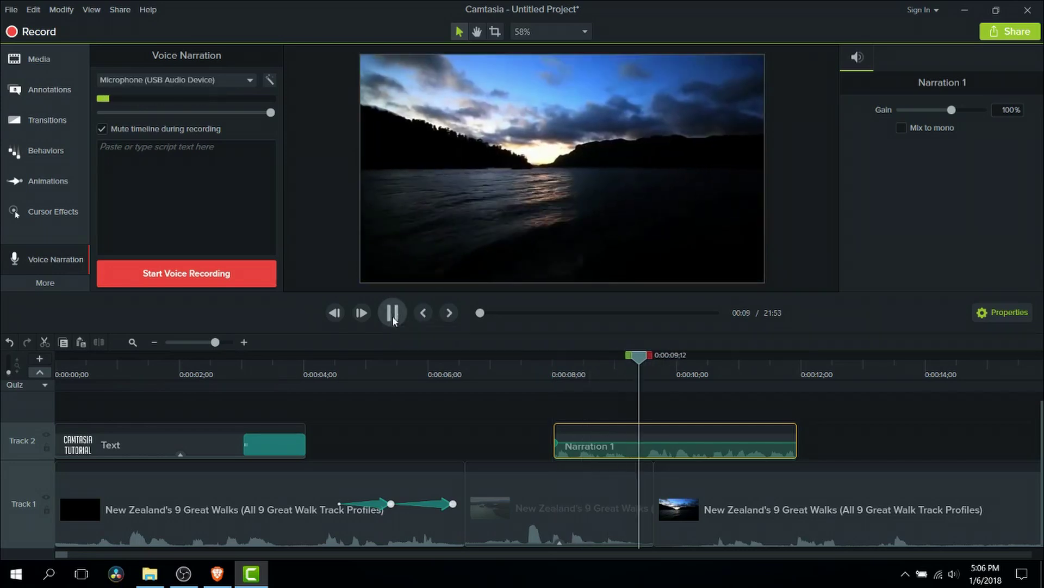
click(393, 315)
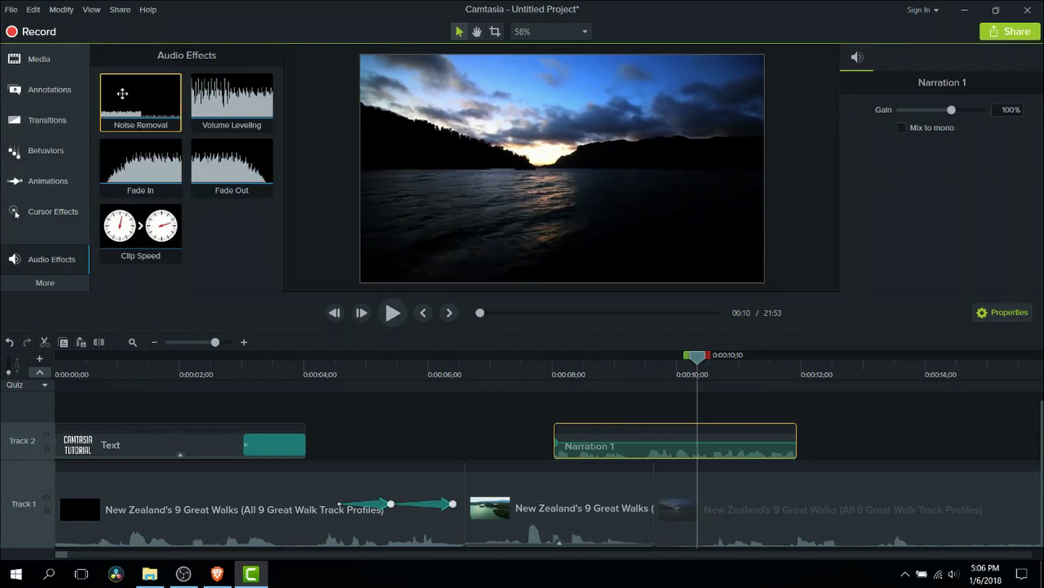
drag(120, 93, 639, 450)
click(553, 373)
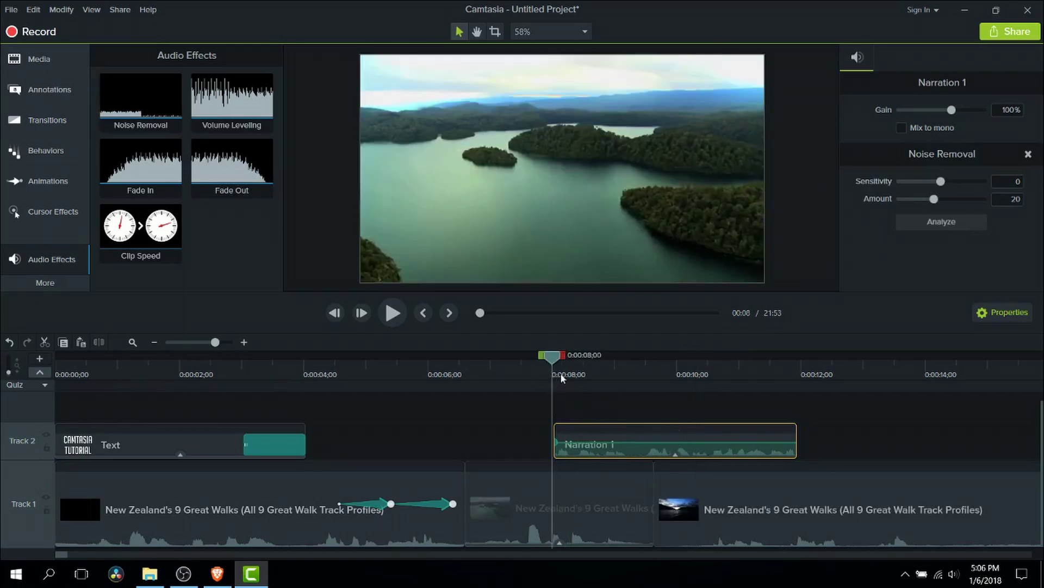
key(space)
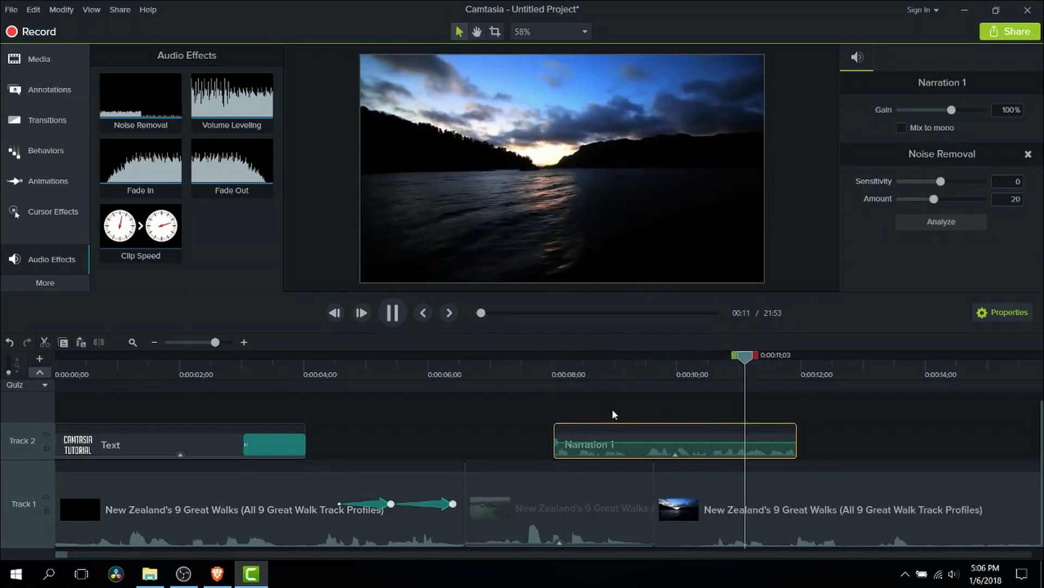
key(space)
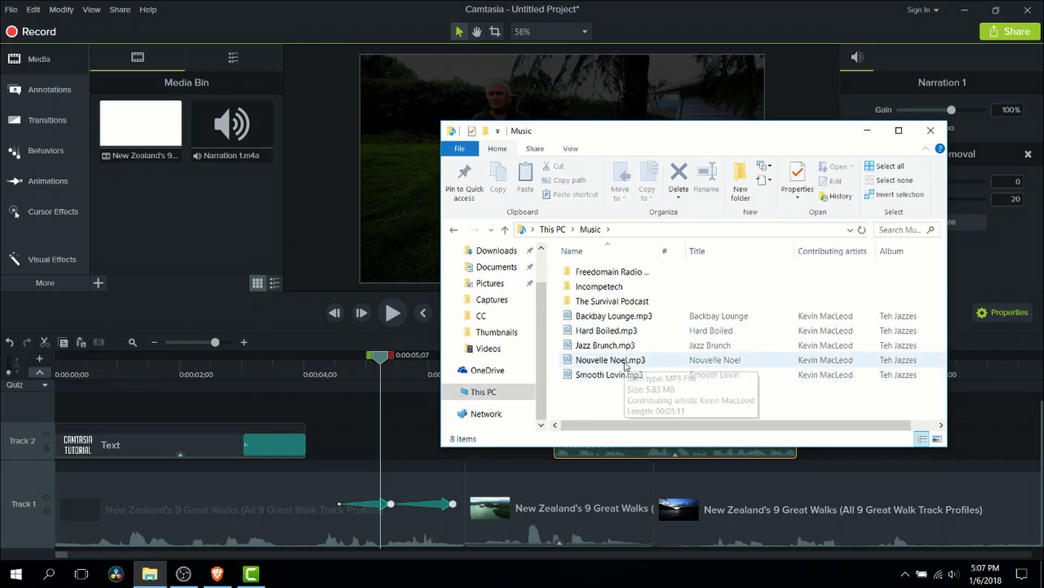
Step: Import Hard Boiled.mp3 from the Music folder into the project's media
click(629, 333)
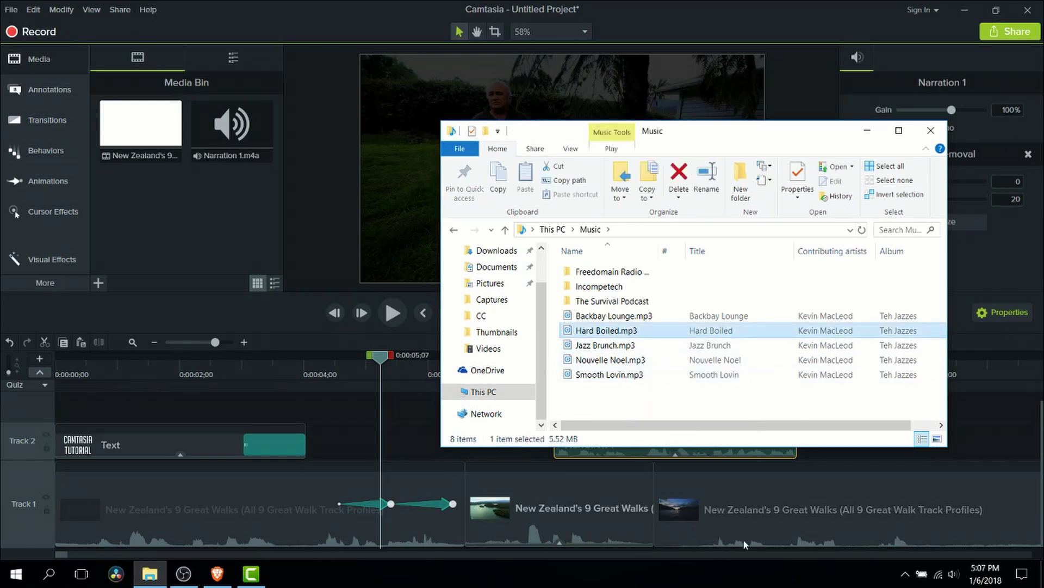
drag(632, 333, 194, 208)
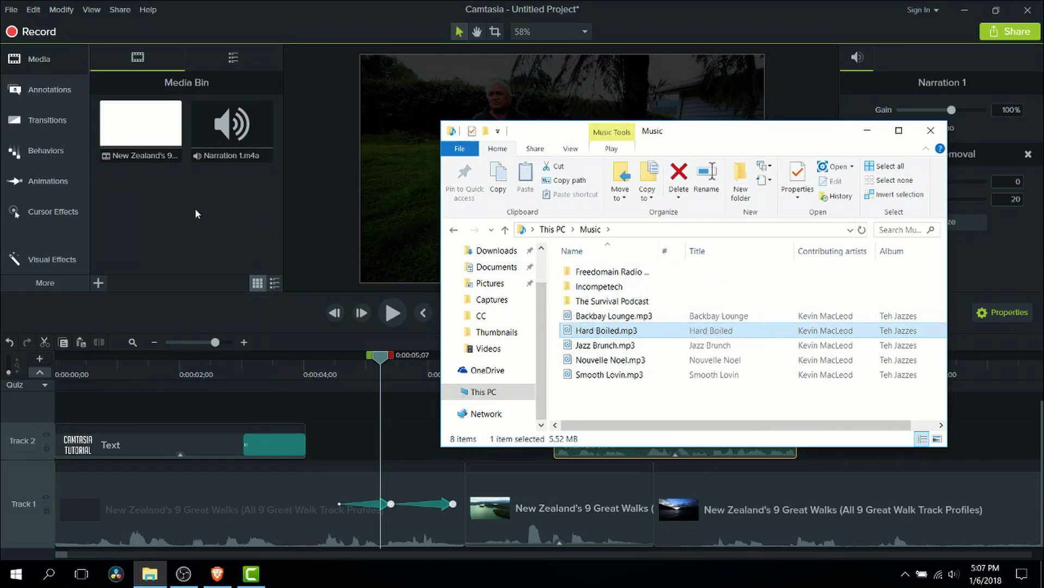
click(247, 208)
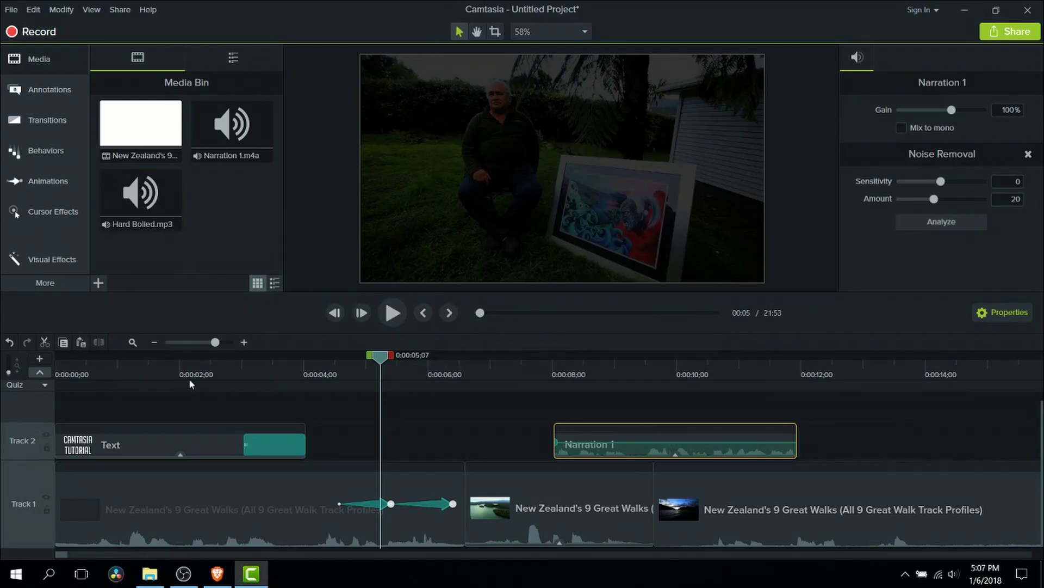
Step: Place the Hard Boiled music on a new Track 3, starting just before 0:00:02
click(149, 196)
drag(150, 195, 73, 410)
drag(81, 584, 173, 421)
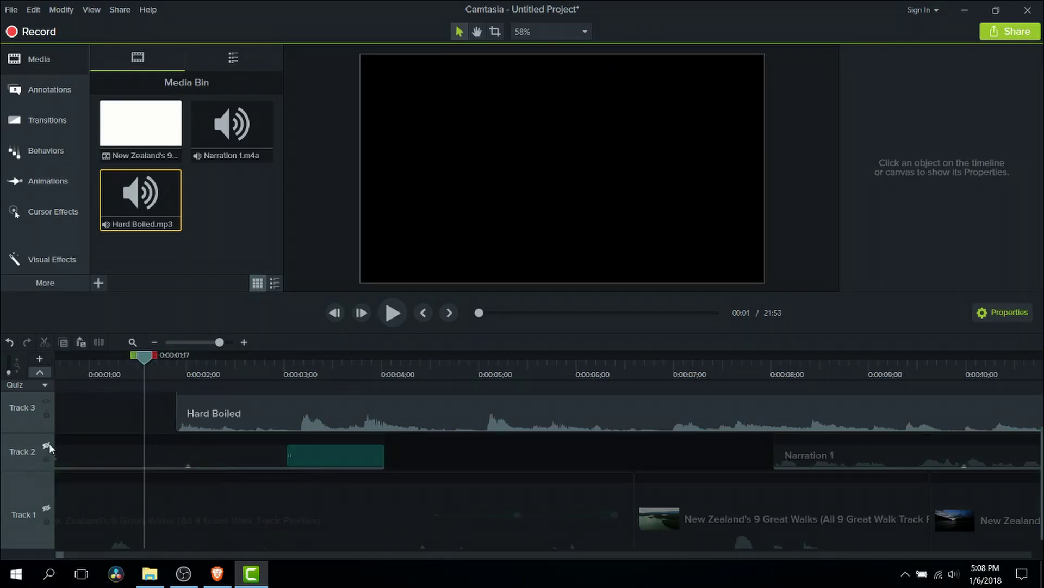
Step: Turn Track 1 and Track 2 on, and turn both off again to isolate the music on Track 3
click(46, 445)
click(47, 506)
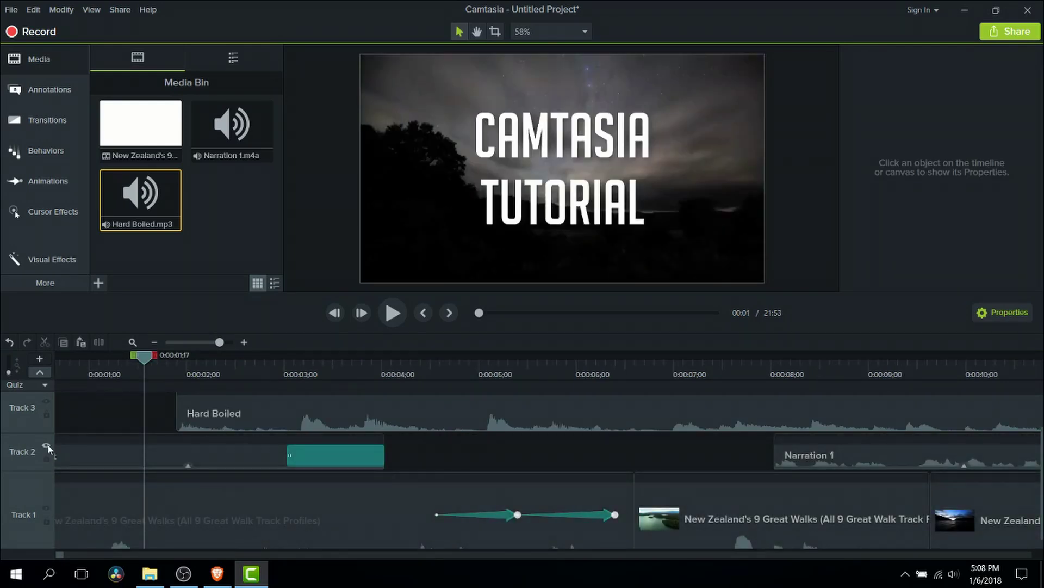
click(47, 446)
click(46, 508)
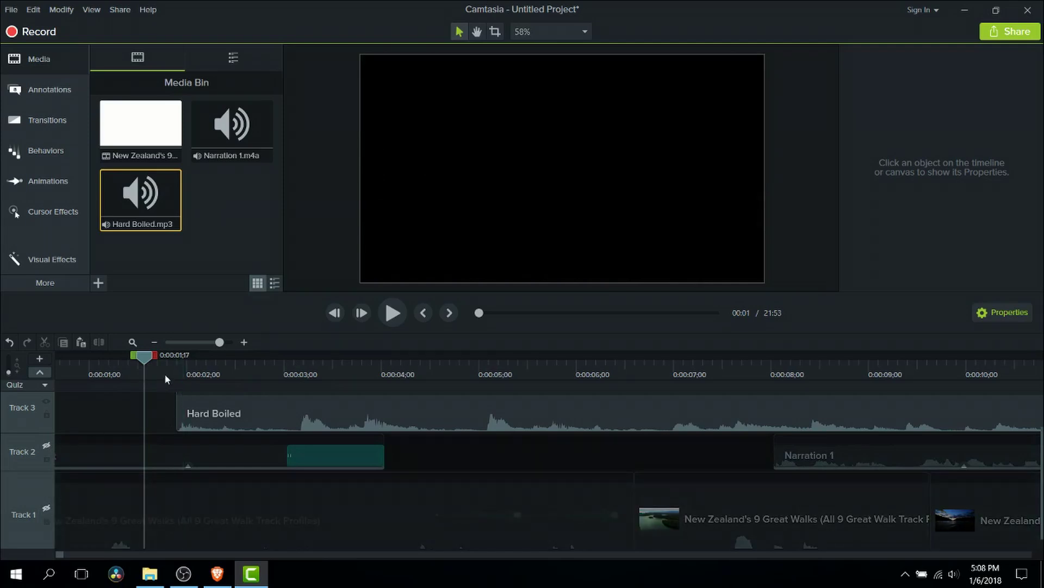
Step: Fade in the Hard Boiled clip by adding an audio point shortly after its start and lowering the starting point to silence
mouse_move(166, 367)
mouse_down()
mouse_move(229, 367)
mouse_move(165, 369)
mouse_up()
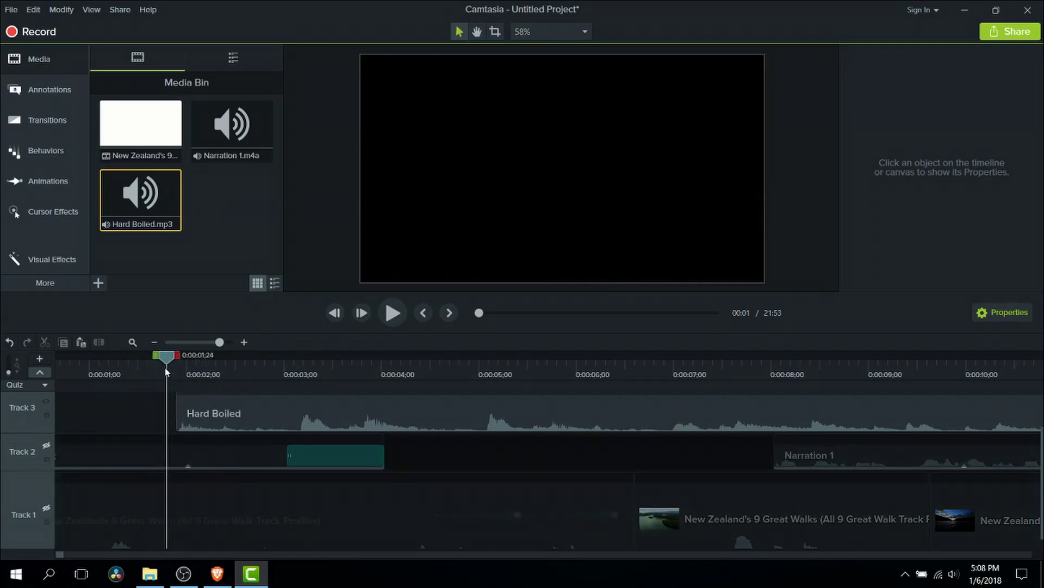
click(217, 409)
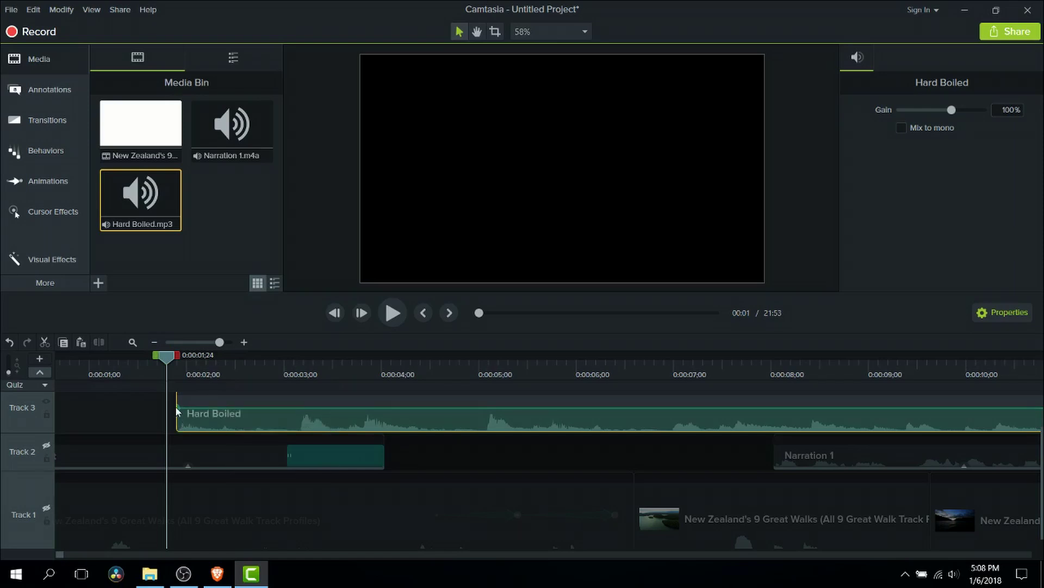
mouse_move(178, 409)
mouse_down()
mouse_move(178, 420)
mouse_move(181, 407)
mouse_up()
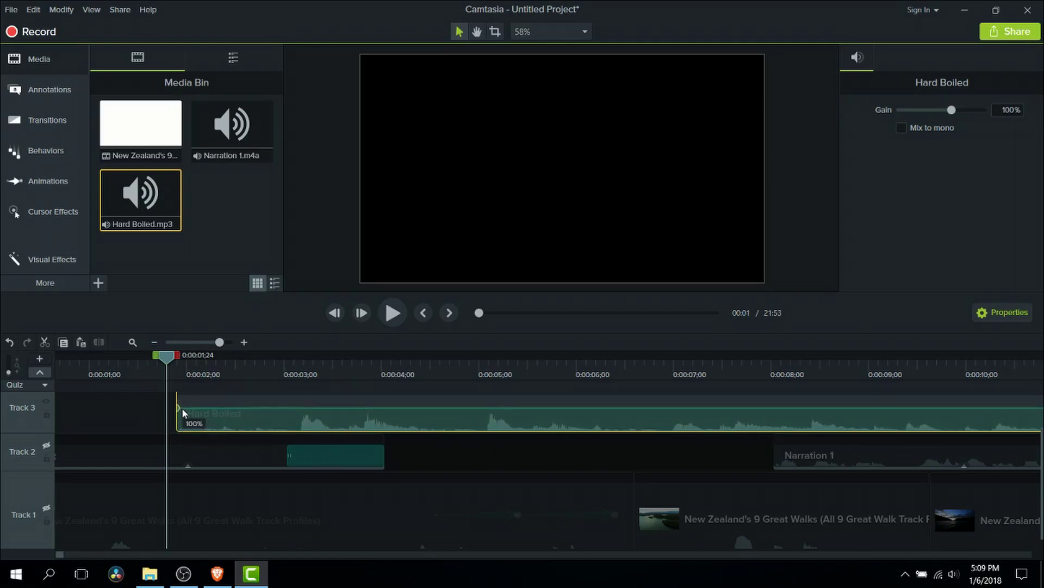
double_click(219, 407)
drag(179, 412, 177, 436)
Step: Add three audio points around 0:00:04 on the Hard Boiled clip and shape them into a short volume peak
double_click(357, 408)
double_click(396, 407)
double_click(377, 407)
mouse_move(377, 408)
mouse_down()
mouse_move(378, 391)
mouse_move(357, 414)
mouse_move(397, 412)
mouse_up()
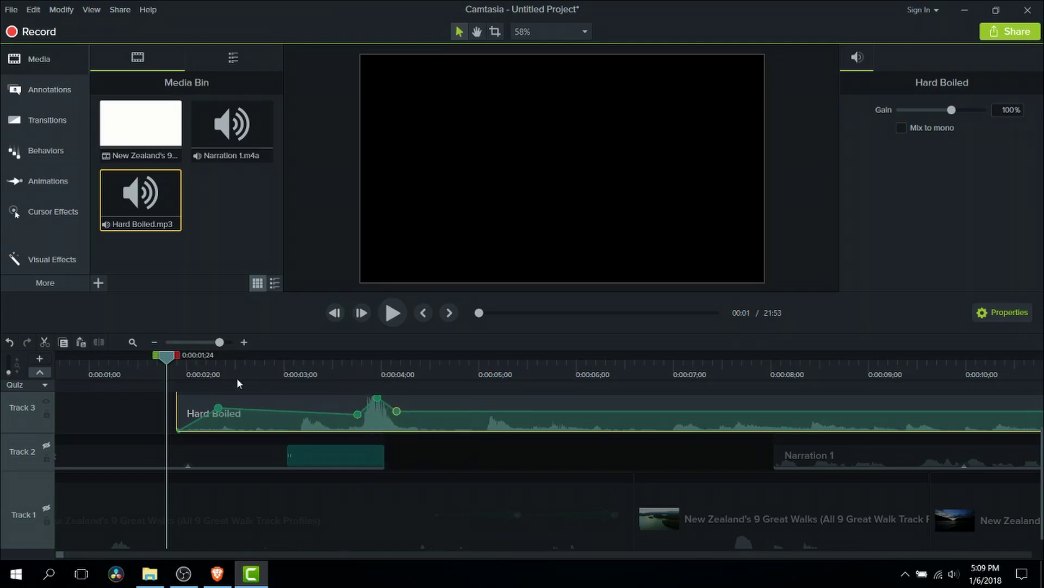
Step: Preview the music's volume changes and adjust the audio points on both sides of the peak near 0:00:04
key(space)
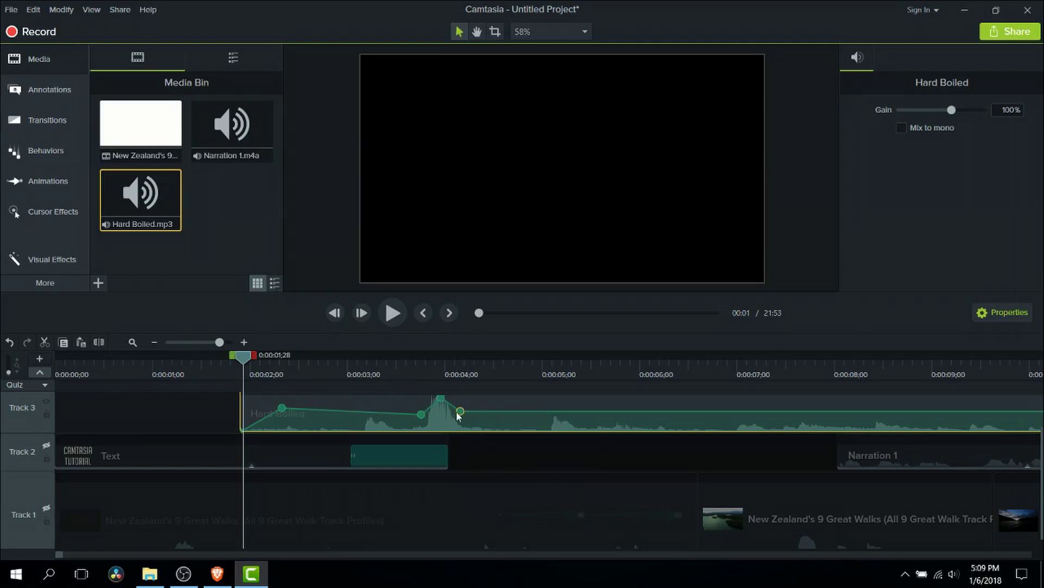
drag(459, 412, 465, 412)
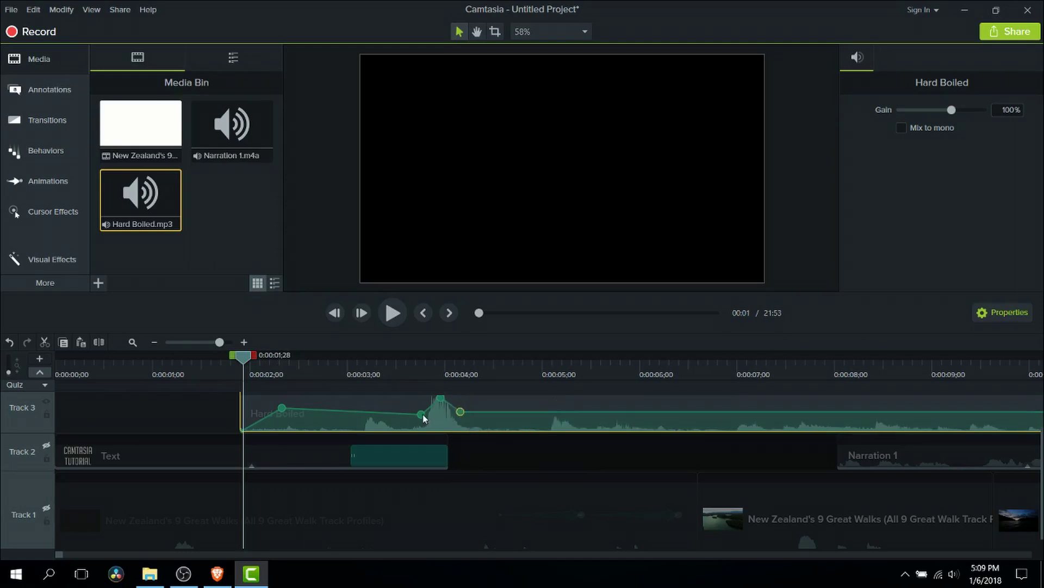
click(422, 415)
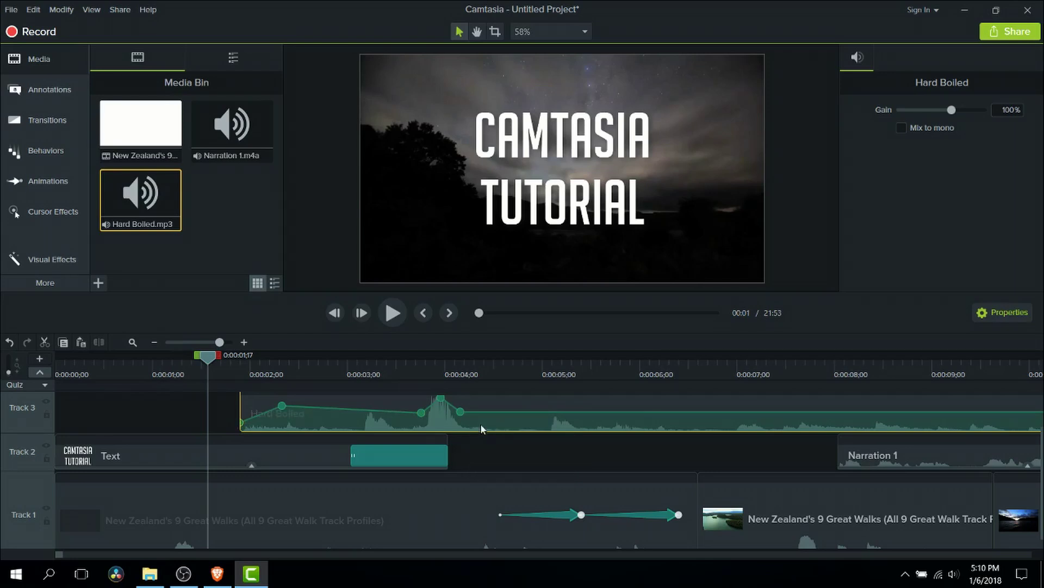
Step: Nudge the Hard Boiled clip slightly later, delete its audio points and set its overall volume to about 96%
drag(481, 423, 484, 423)
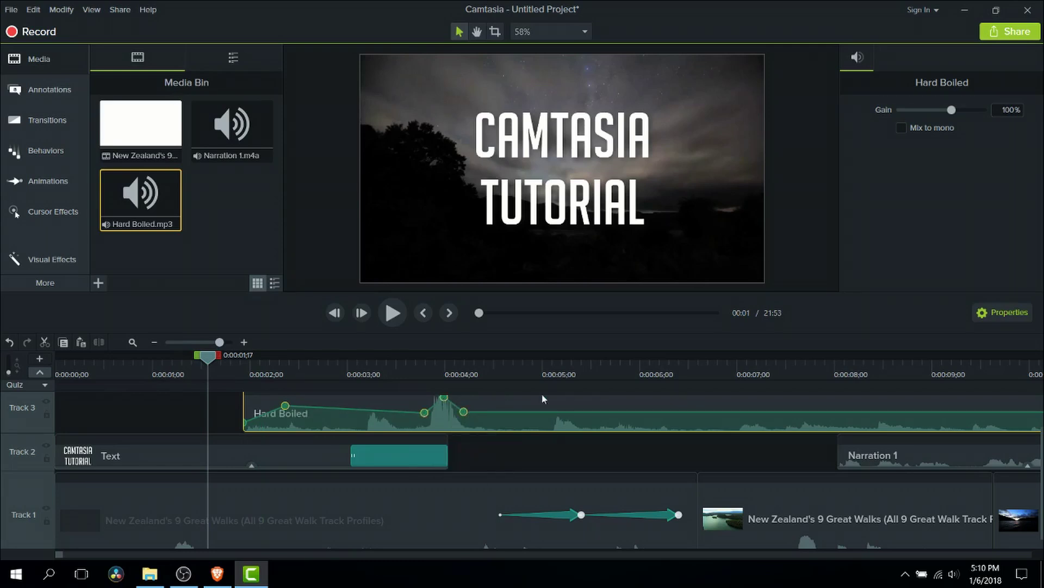
key(Delete)
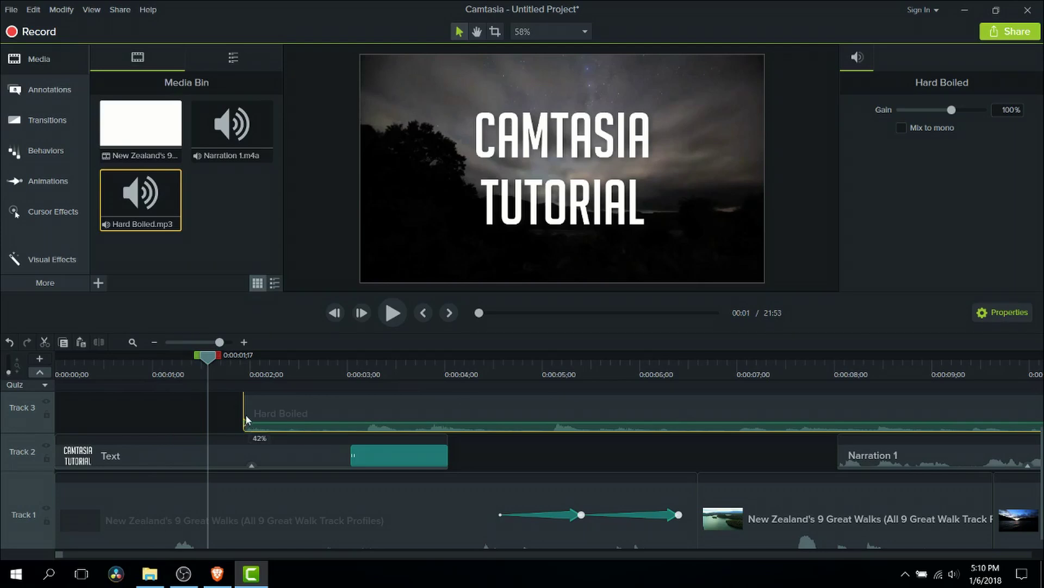
drag(244, 425, 246, 409)
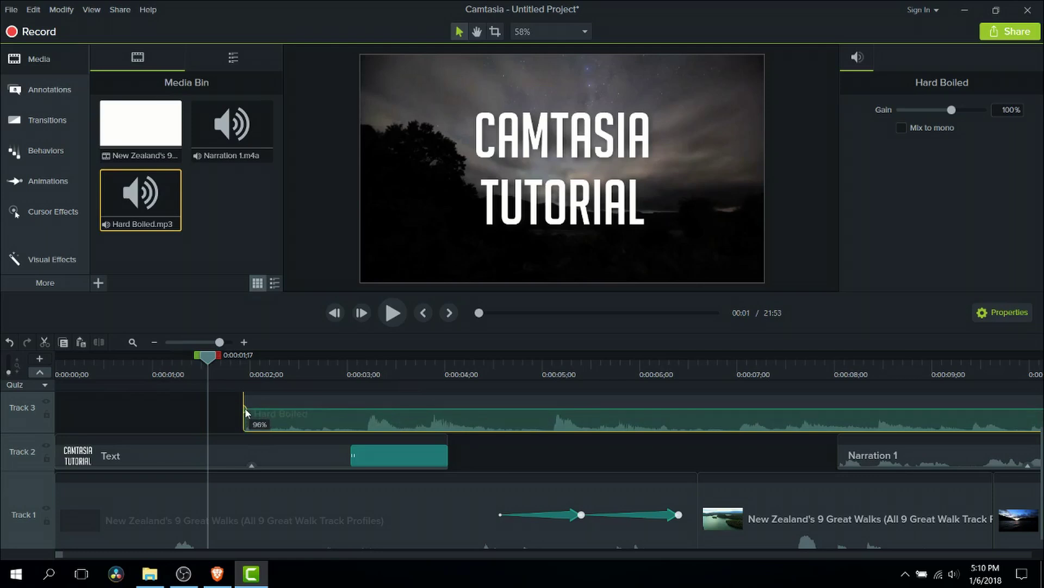
click(232, 405)
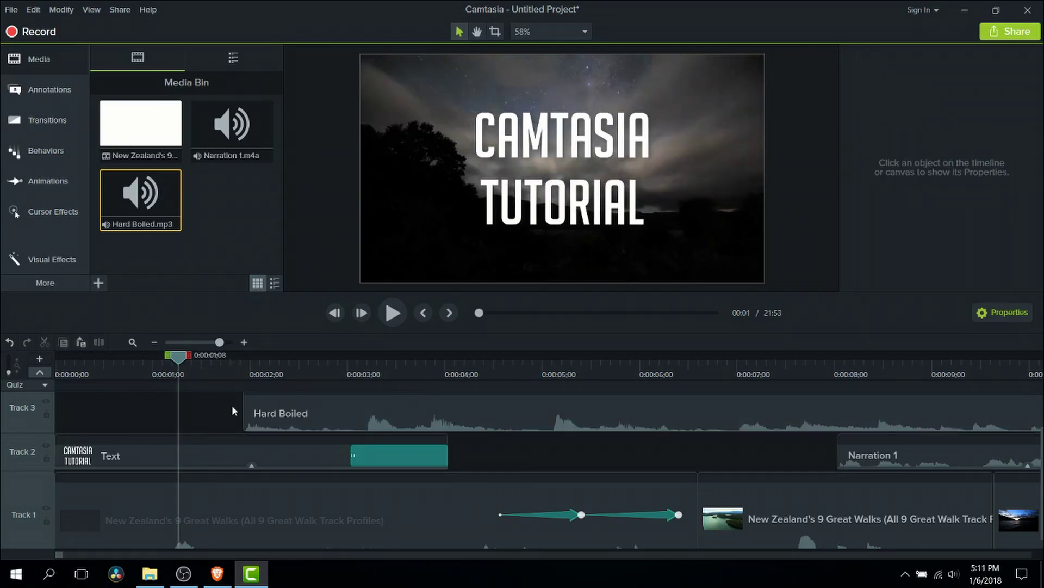
Step: Preview the combined tracks from 0:00:01 to about 0:00:04
scroll(232, 408, down, 1)
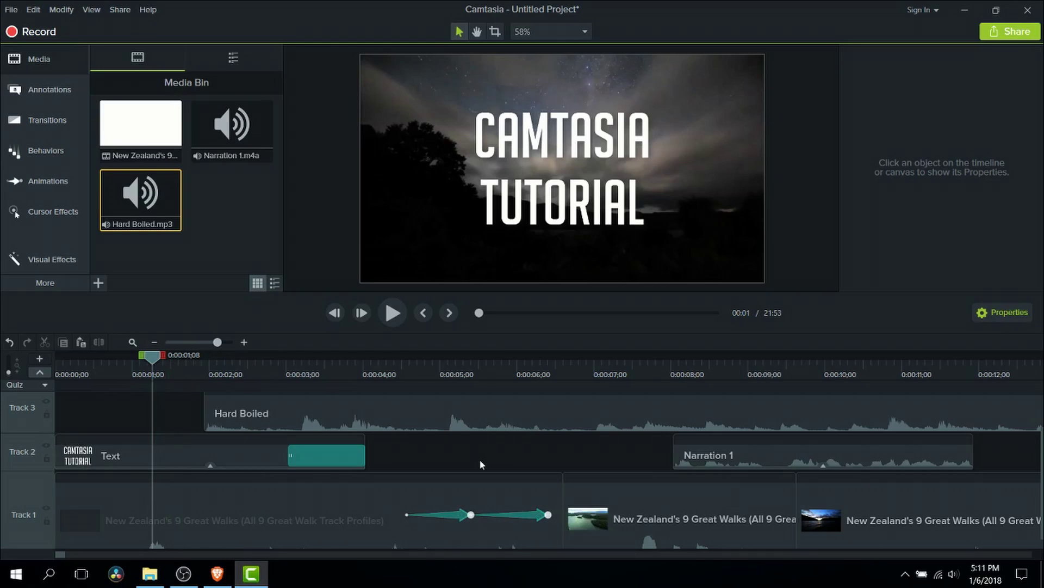
click(395, 322)
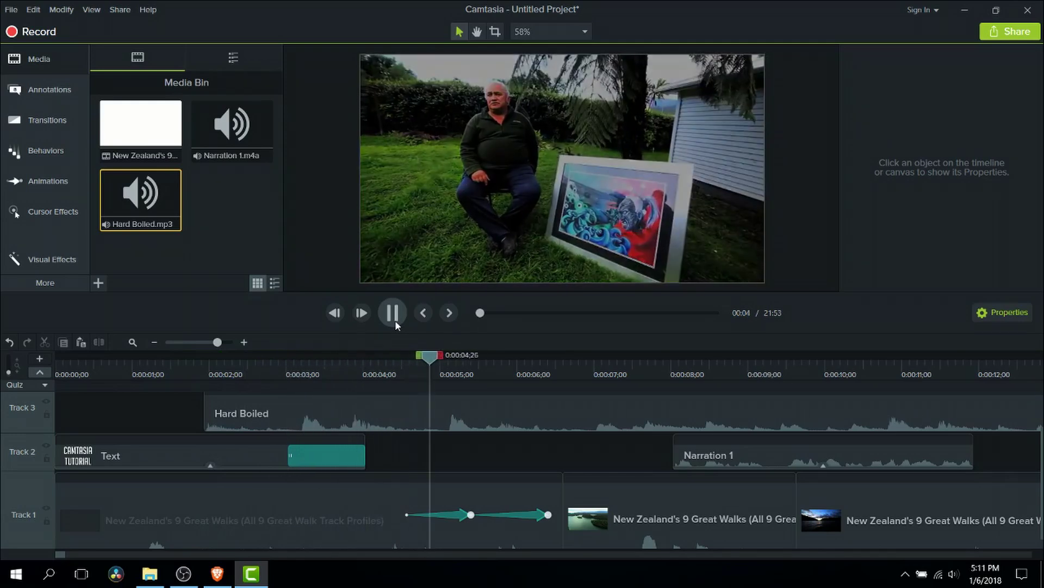
click(395, 320)
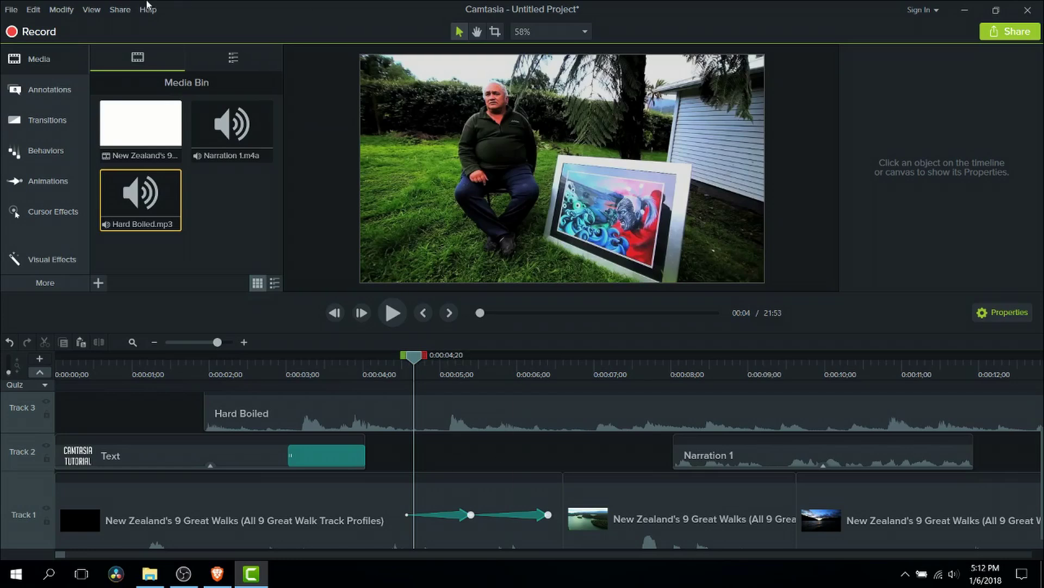
Step: Start producing the project as a local file and choose Custom production settings
click(129, 10)
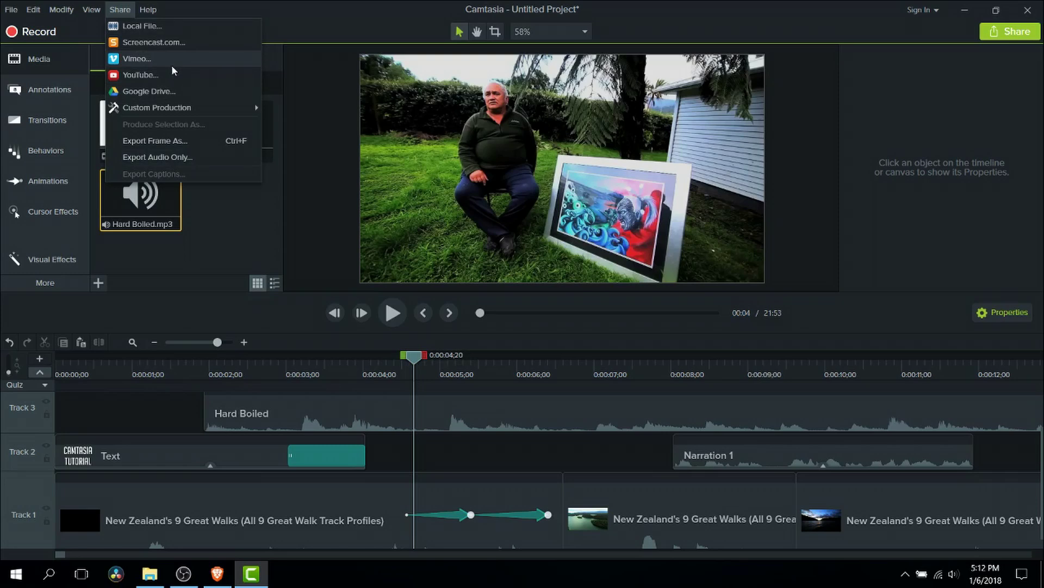
click(183, 28)
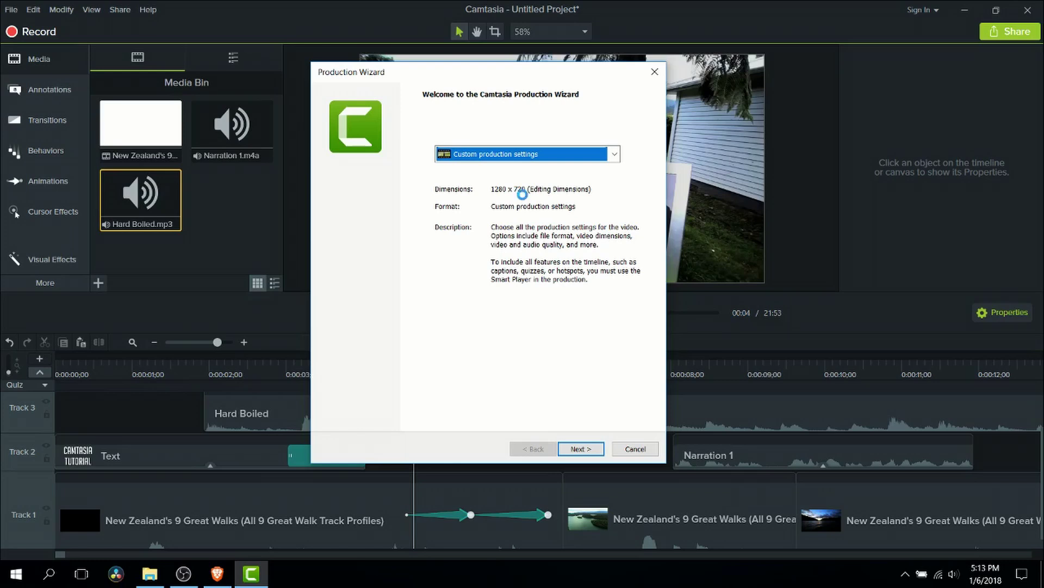
click(572, 159)
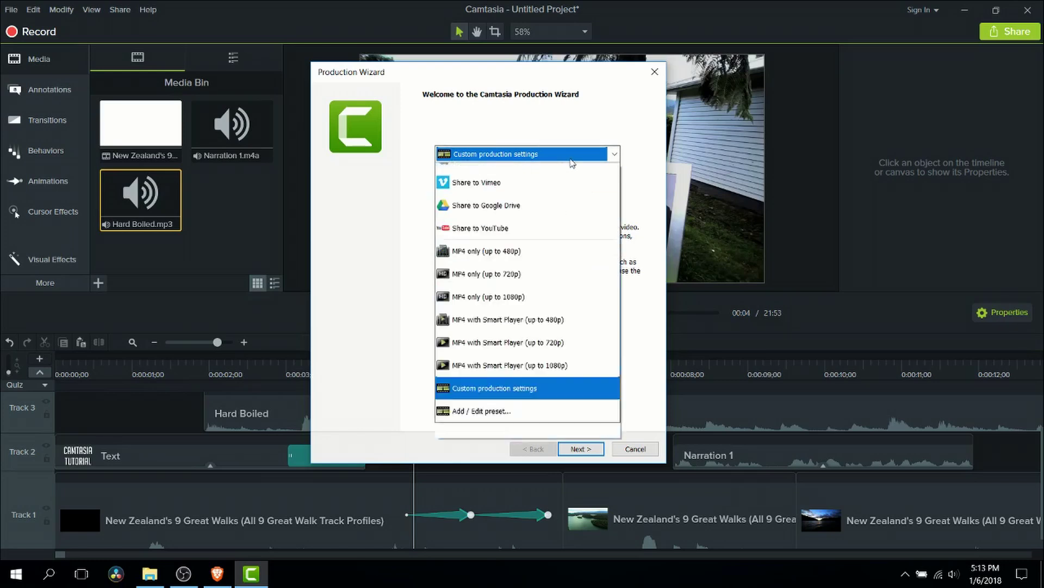
click(574, 157)
click(577, 158)
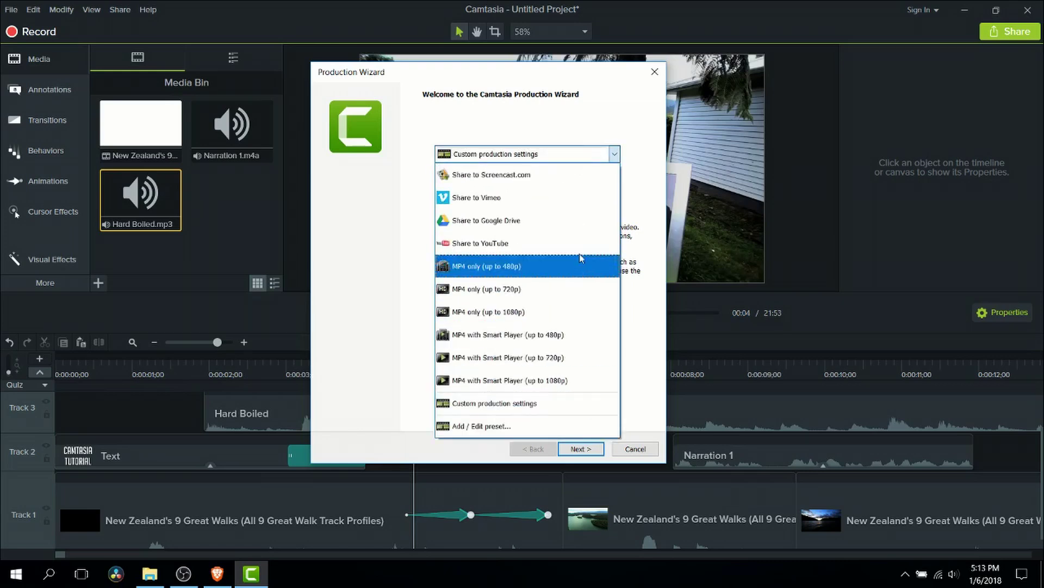
click(581, 405)
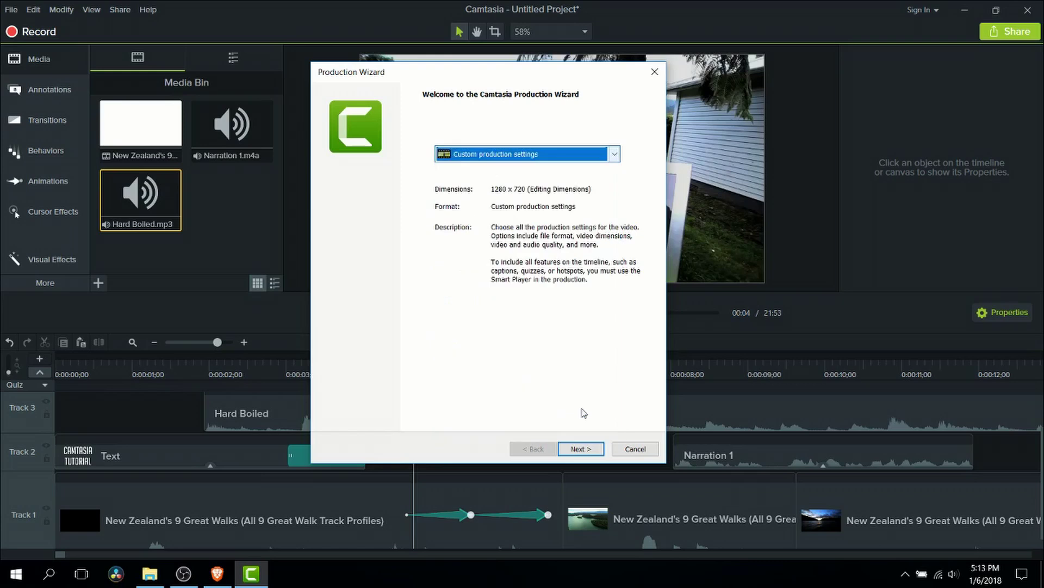
Step: Keep MP4 - Smart Player (HTML5) as the production format and disable producing with a controller
click(596, 456)
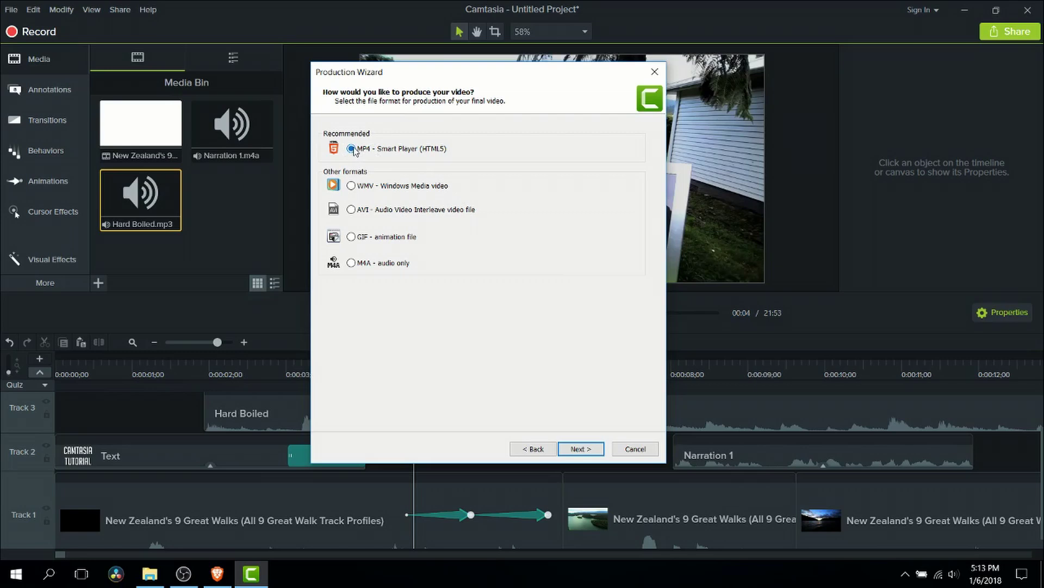
click(590, 452)
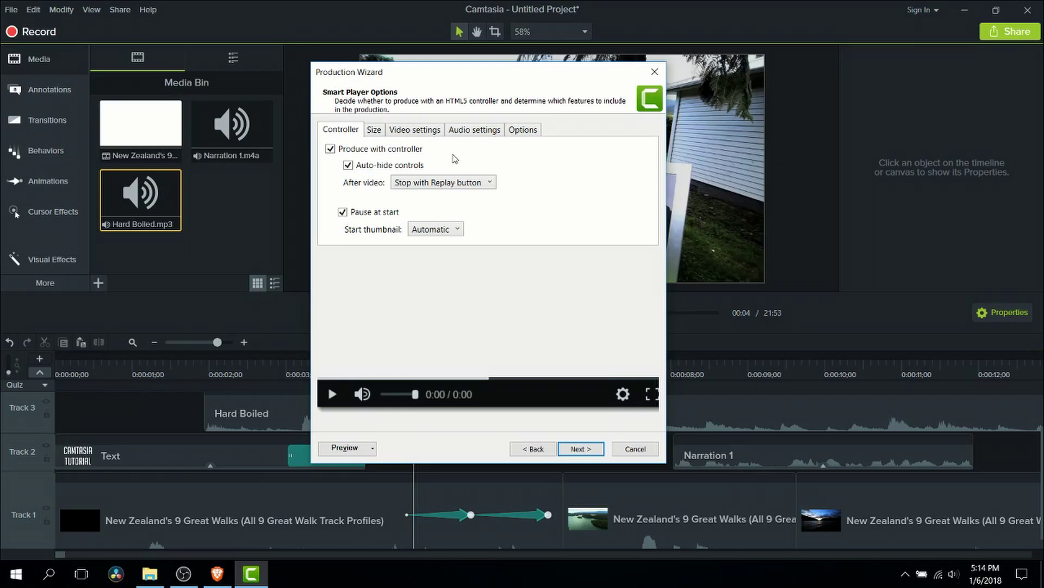
click(388, 149)
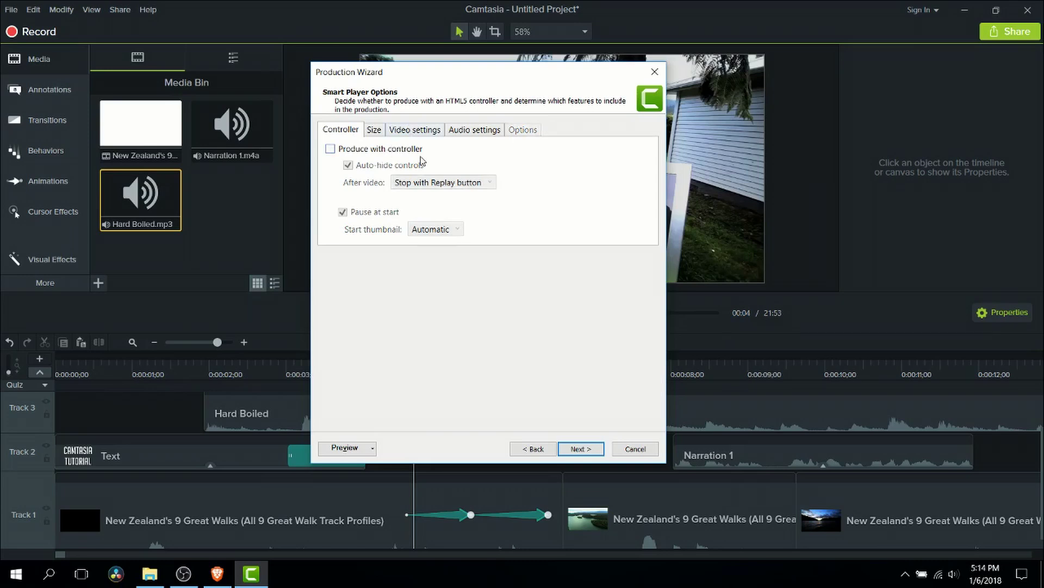
Step: Set the produced video's width to 1920 in the size settings, keeping the aspect ratio
click(380, 131)
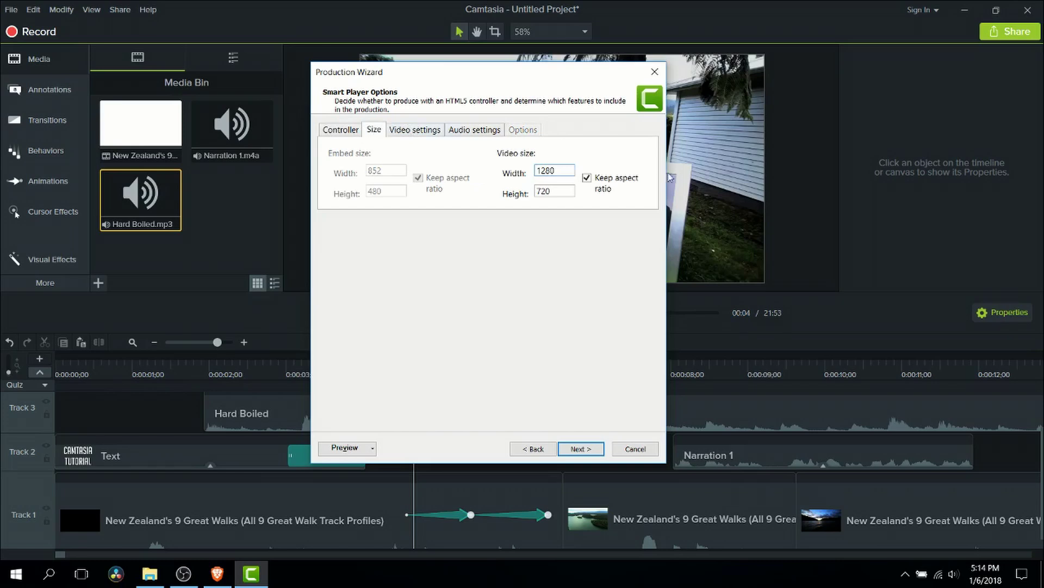
key(Tab)
key(shift+Tab)
key(Tab)
key(shift+Tab)
text(1920)
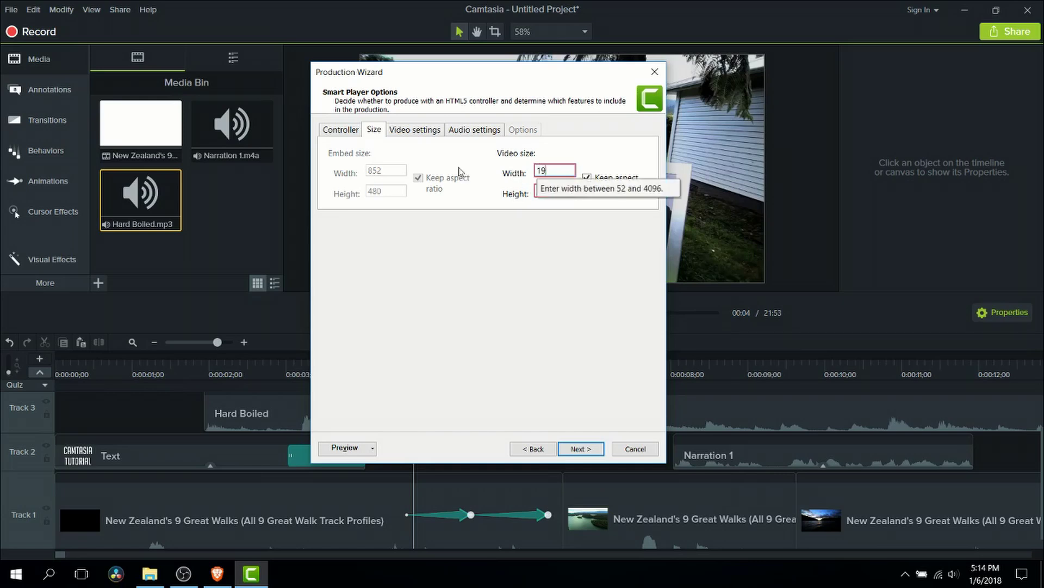
Step: Apply the entered video size and review the frame rate choices in the video settings, keeping 30
key(Tab)
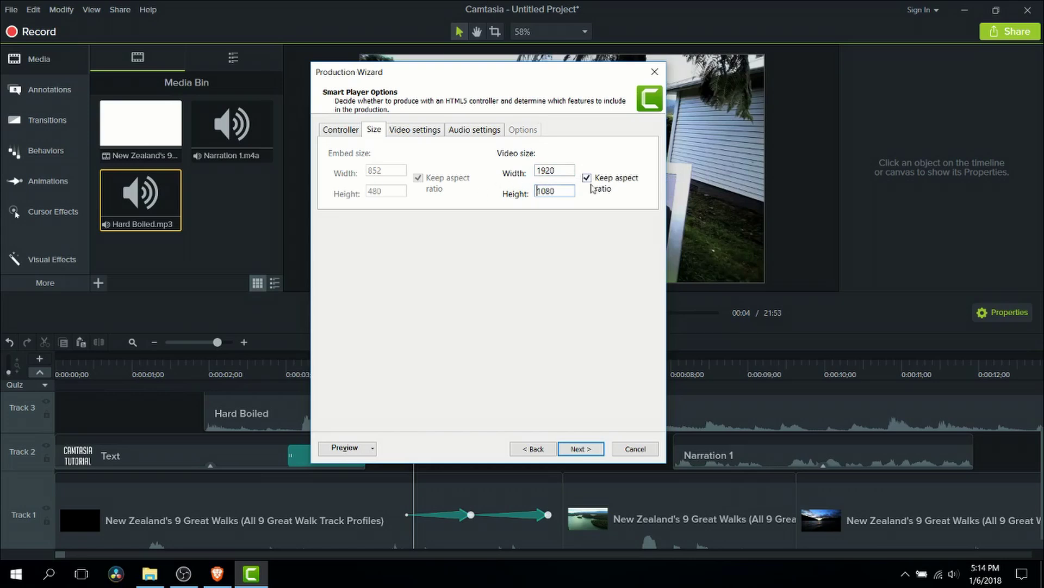
key(ctrl+Tab)
click(467, 156)
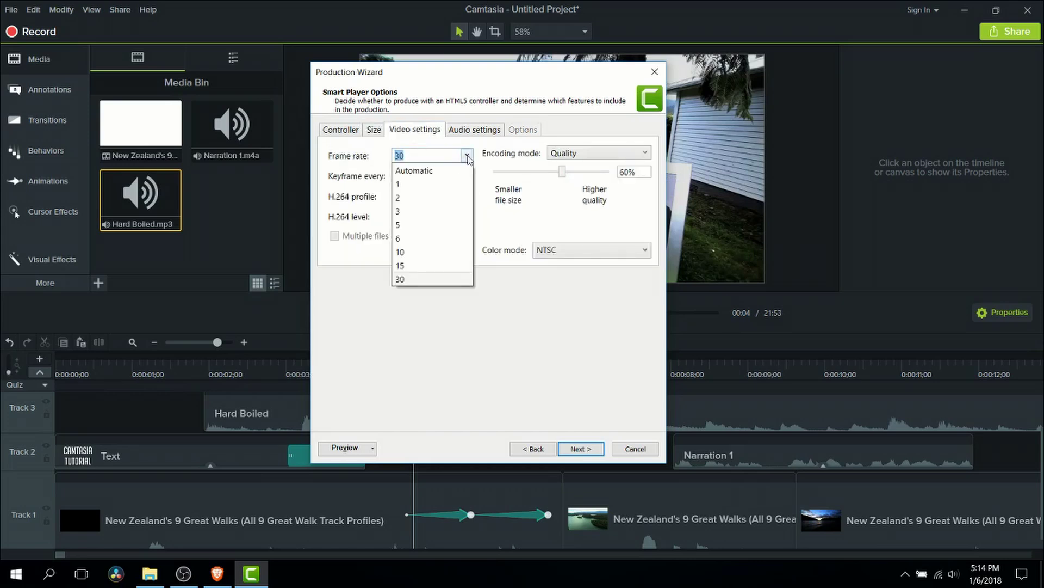
click(467, 156)
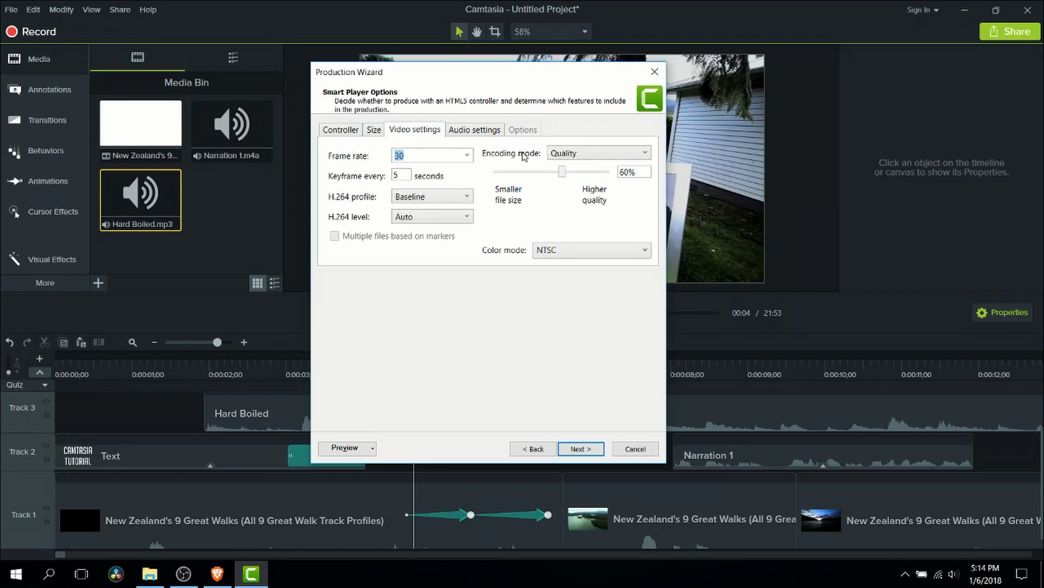
Step: Try the Bitrate encoding mode for the video in place of Quality
click(577, 153)
click(566, 163)
click(578, 155)
click(578, 158)
click(583, 156)
click(585, 182)
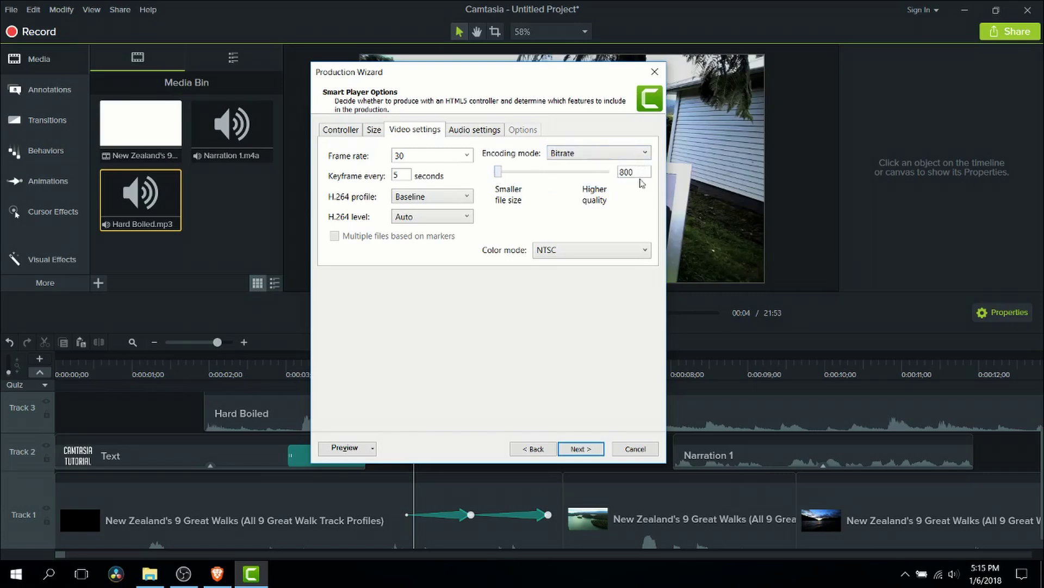
Step: Set the bit rate of the encoded audio to 192 kbps
click(474, 129)
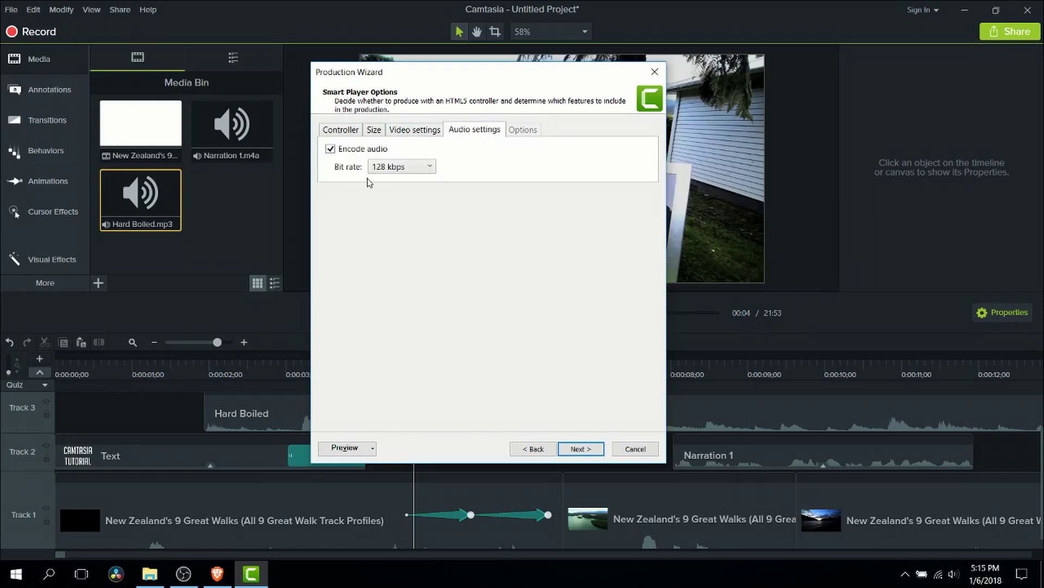
click(398, 167)
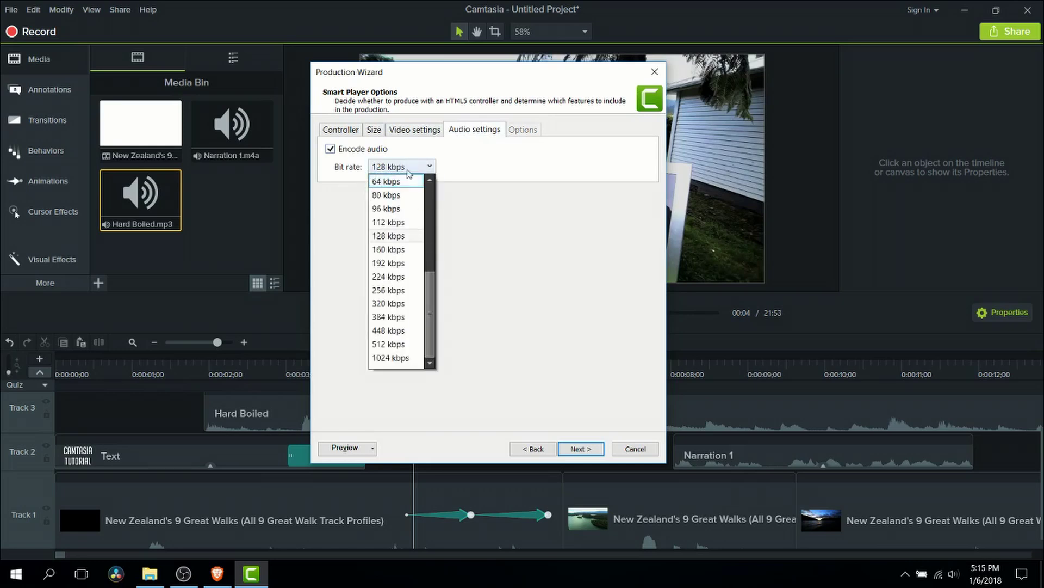
click(409, 264)
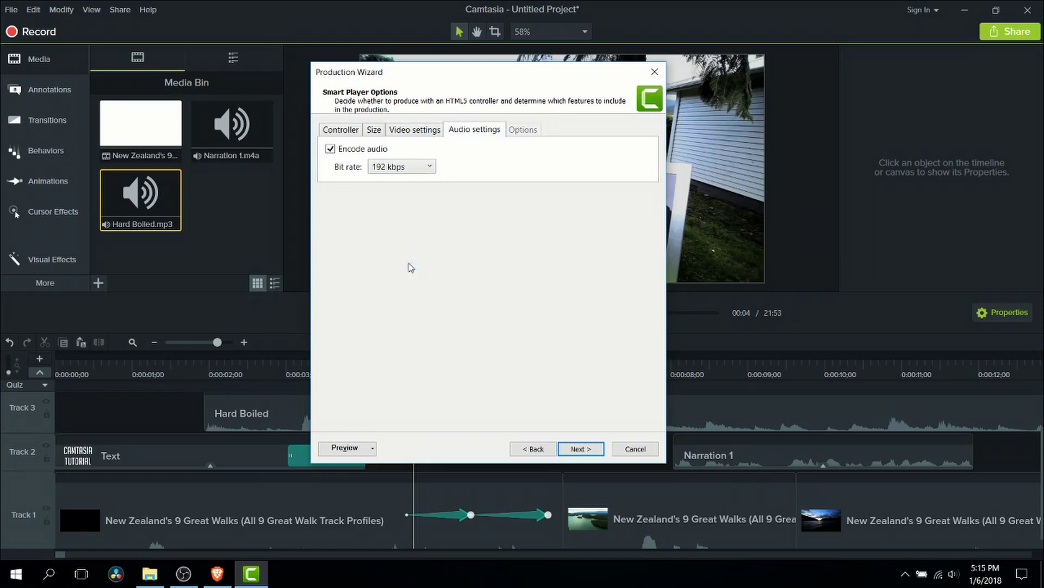
Step: Recheck the video, audio and controller settings of the Smart Player options
click(432, 134)
click(472, 134)
click(423, 134)
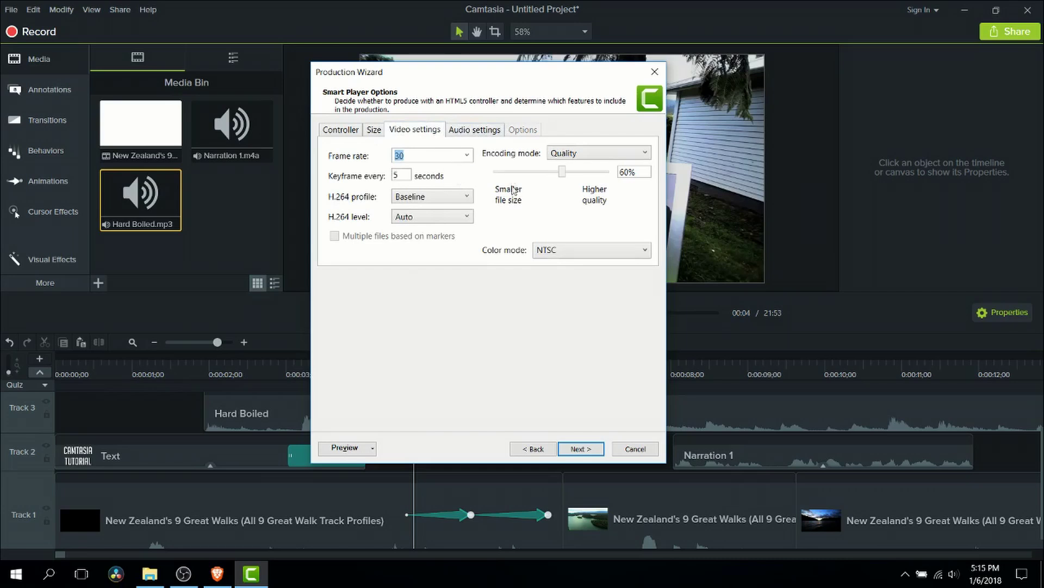
click(337, 129)
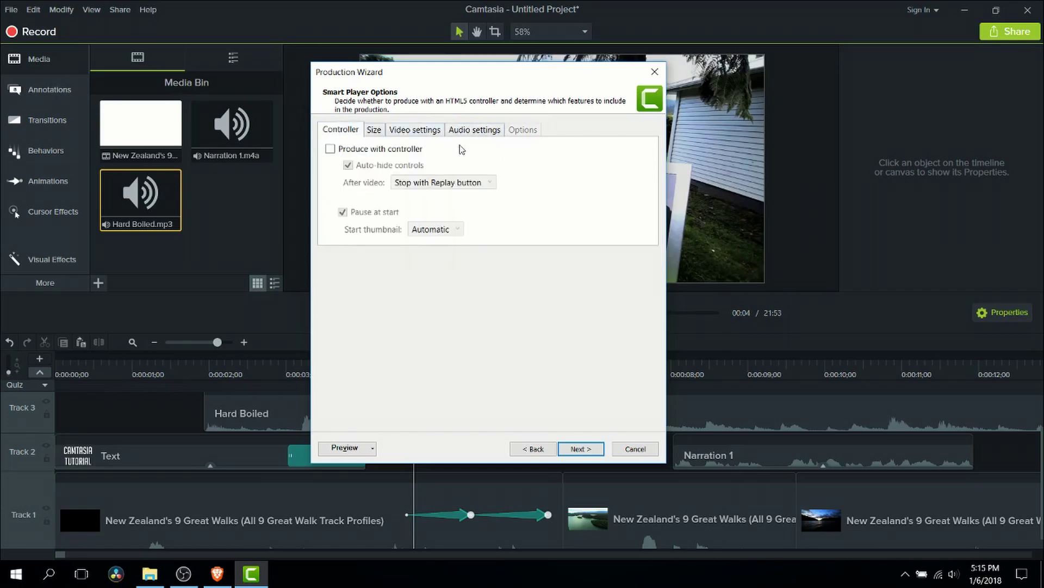
Step: Accept the Smart Player options and continue through the video options, trying the watermark but leaving it off
click(594, 452)
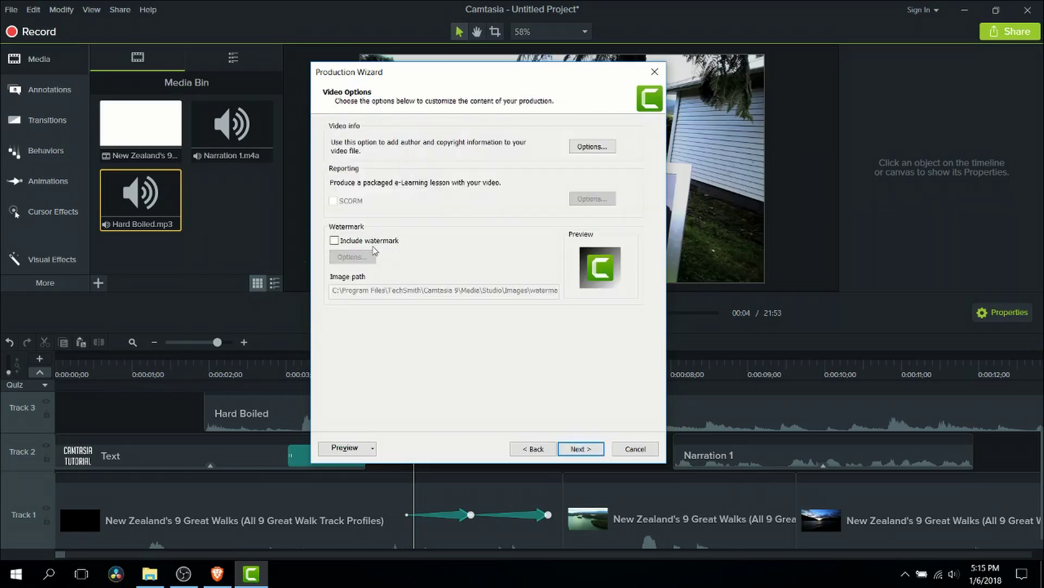
click(366, 241)
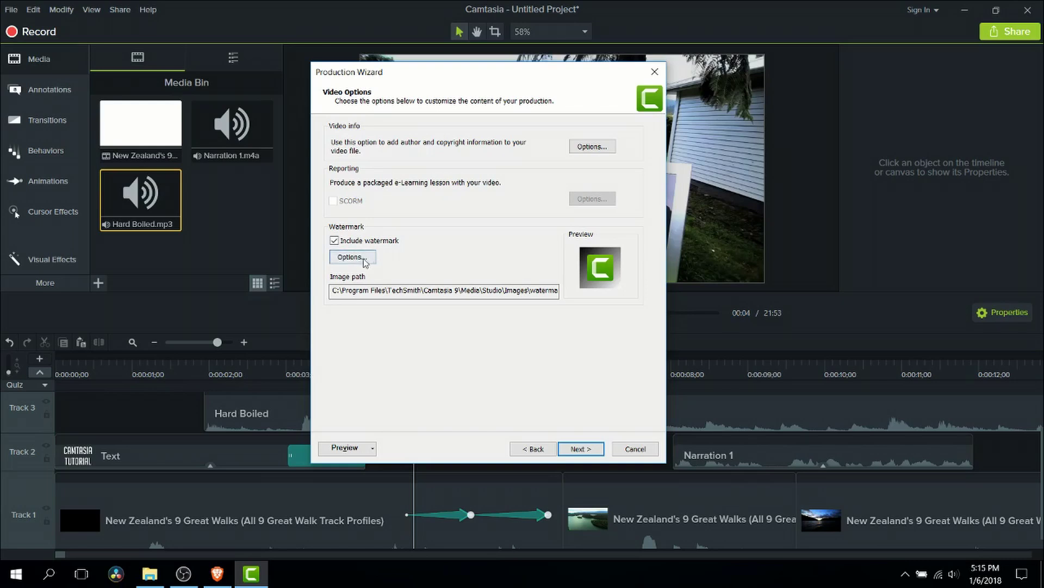
click(370, 246)
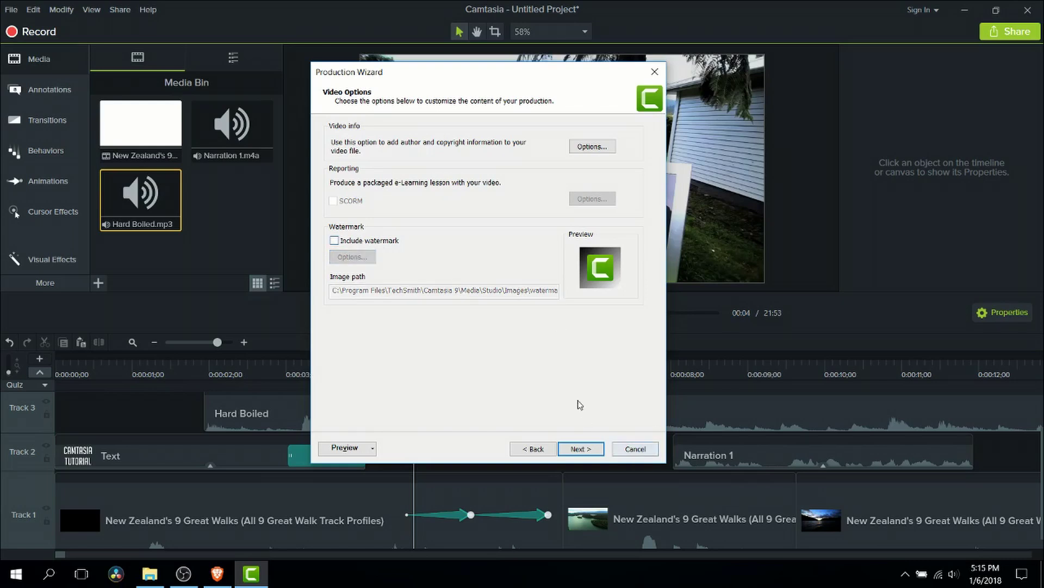
click(582, 455)
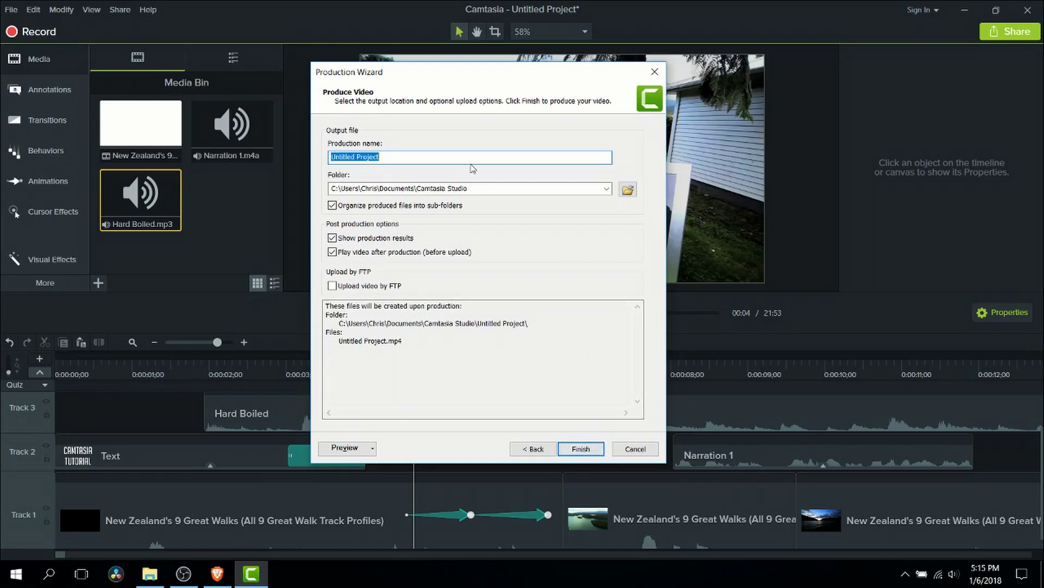
Step: Produce the video under the name Complete Tutorial Camtasia, with playing the video after production turned off
click(427, 154)
drag(426, 155, 301, 166)
text(Complete Tutorial)
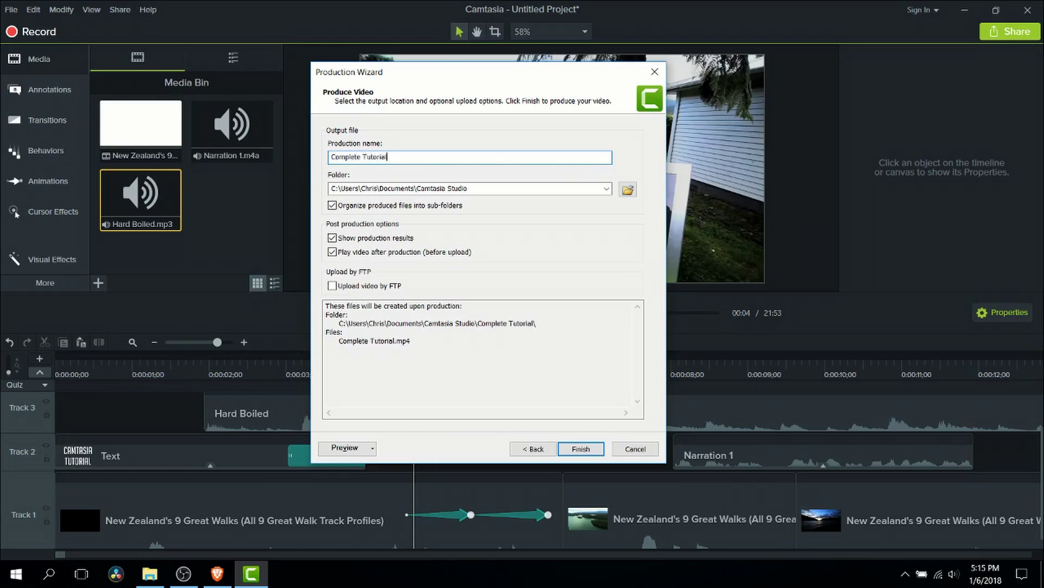
text( Camtasia)
click(393, 252)
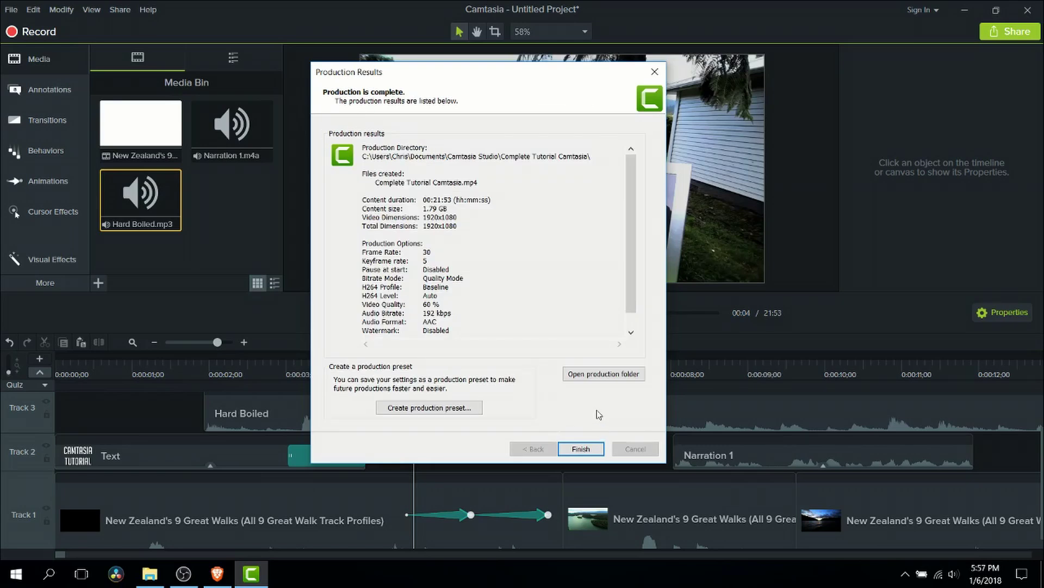
Step: Open the production folder, select Complete Tutorial Camtasia.mp4 and move the folder window clear of the production results
click(595, 381)
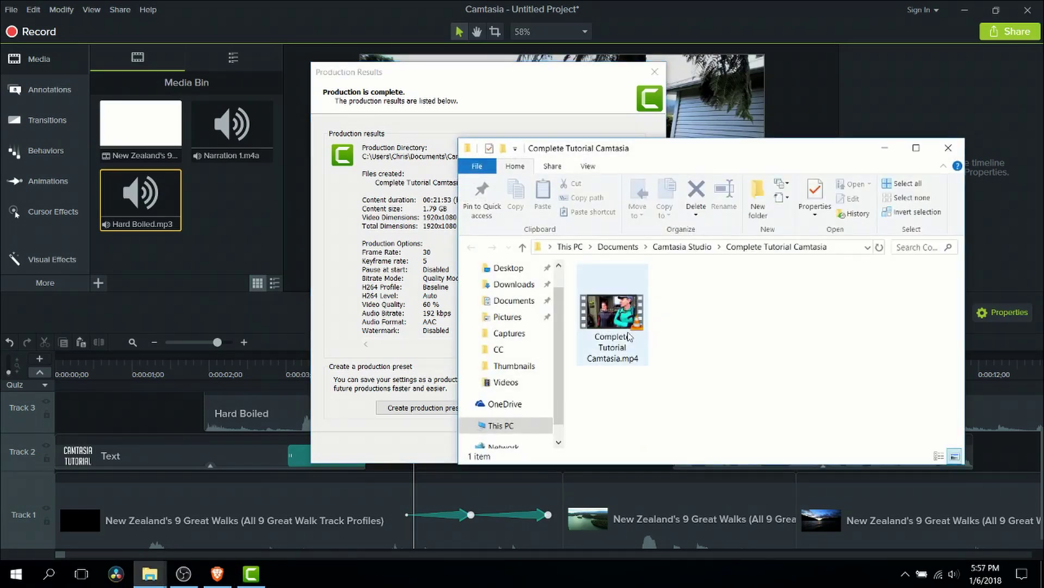
click(630, 337)
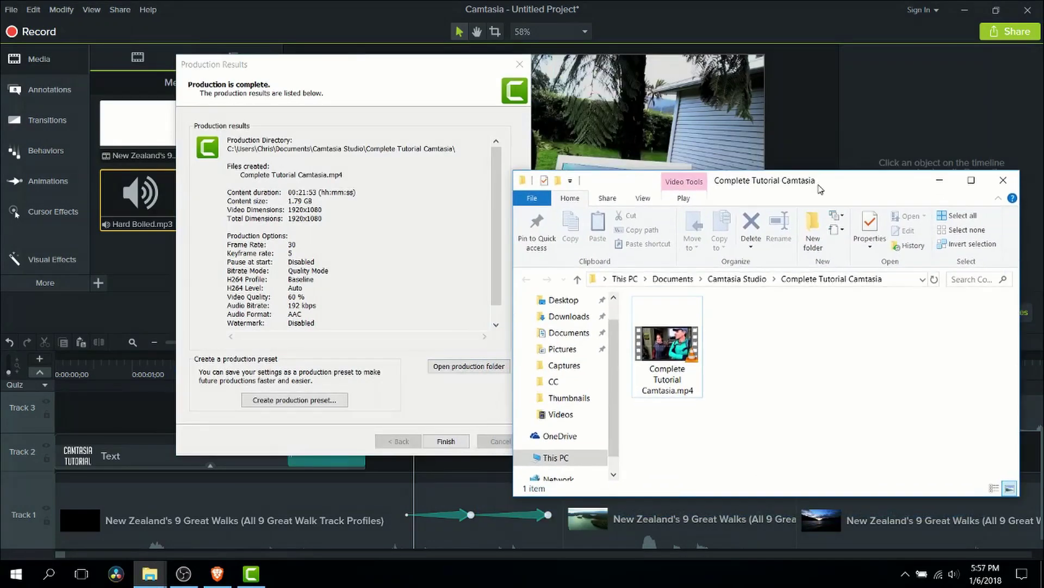
drag(820, 186, 825, 207)
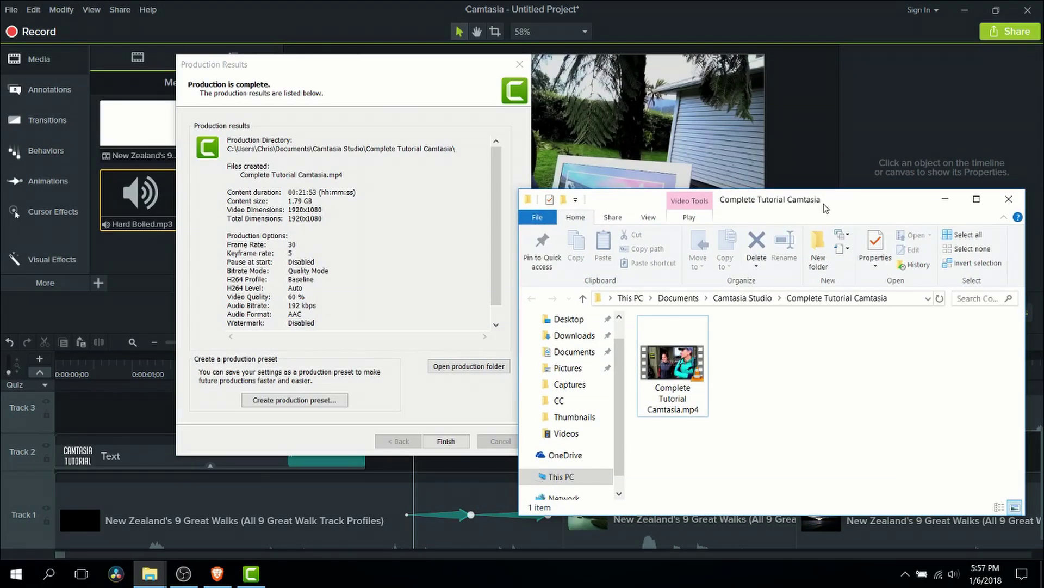